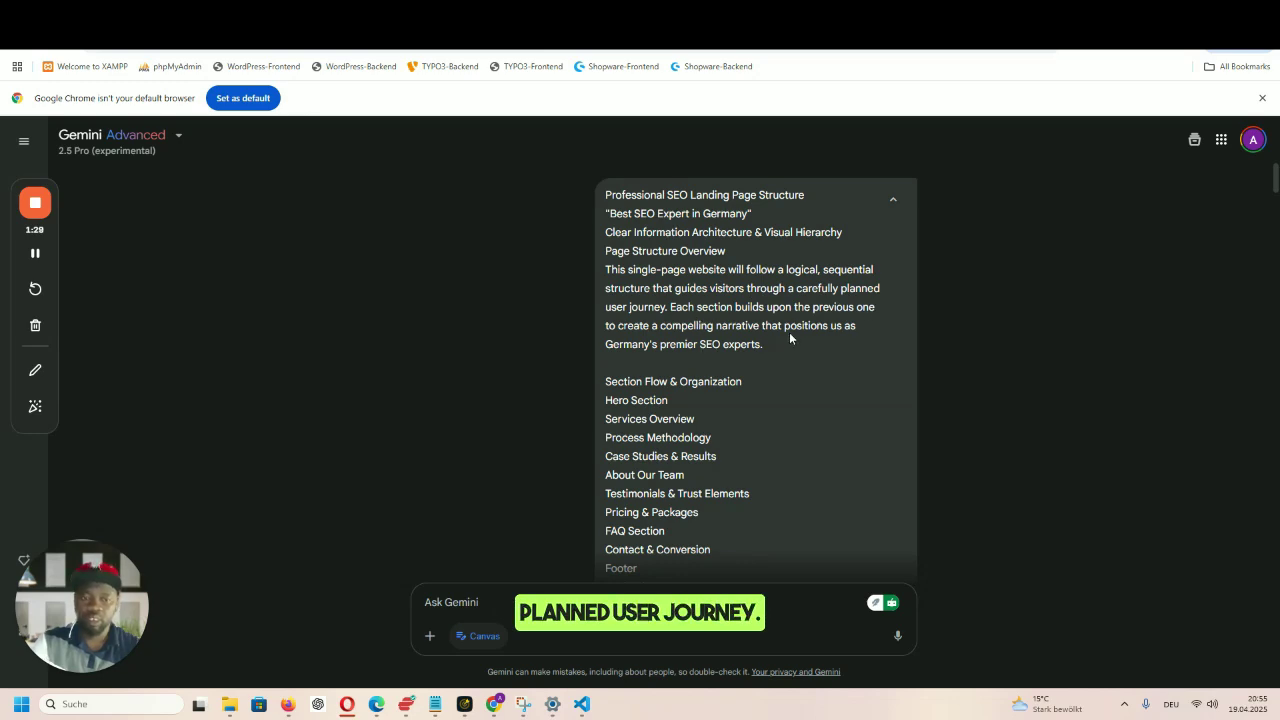
- Read the landing page prompt's structure overview, section flow and navigation system requirements
{"action": "scroll", "coordinate": [776, 325], "scroll_direction": "down", "scroll_amount": 1}
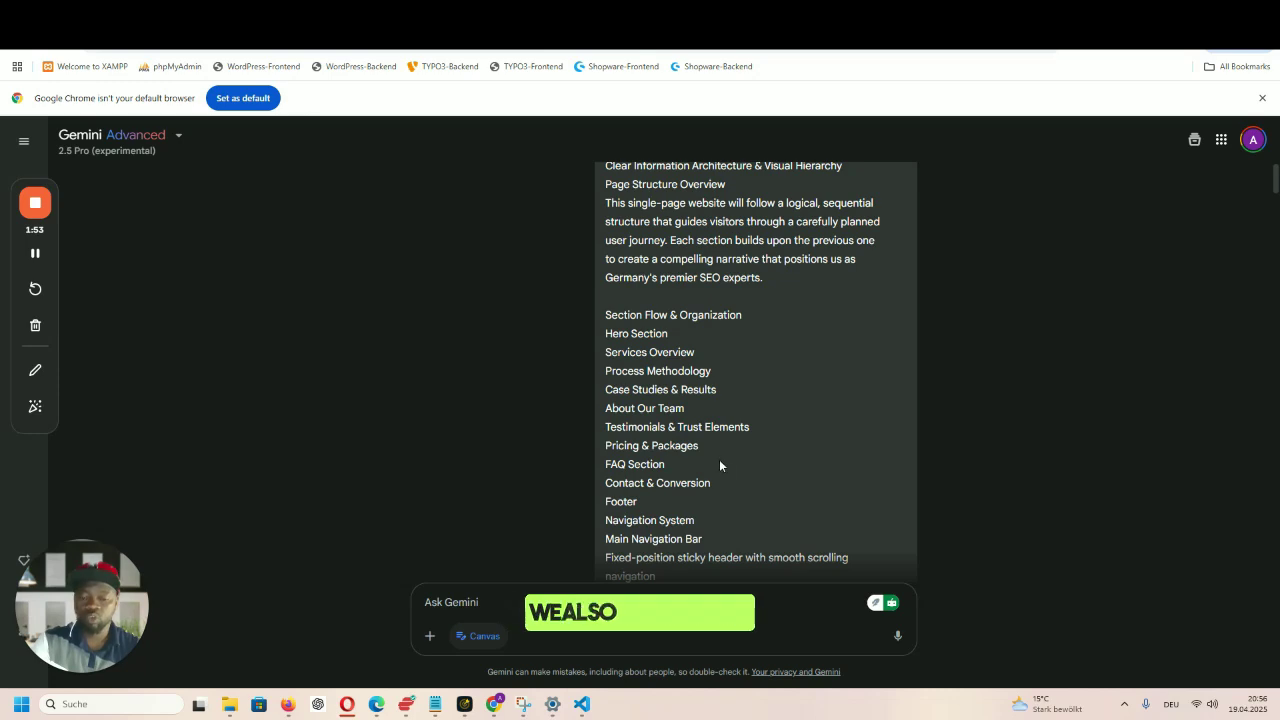
{"action": "scroll", "coordinate": [719, 460], "scroll_direction": "down", "scroll_amount": 1}
{"action": "scroll", "coordinate": [721, 458], "scroll_direction": "down", "scroll_amount": 1}
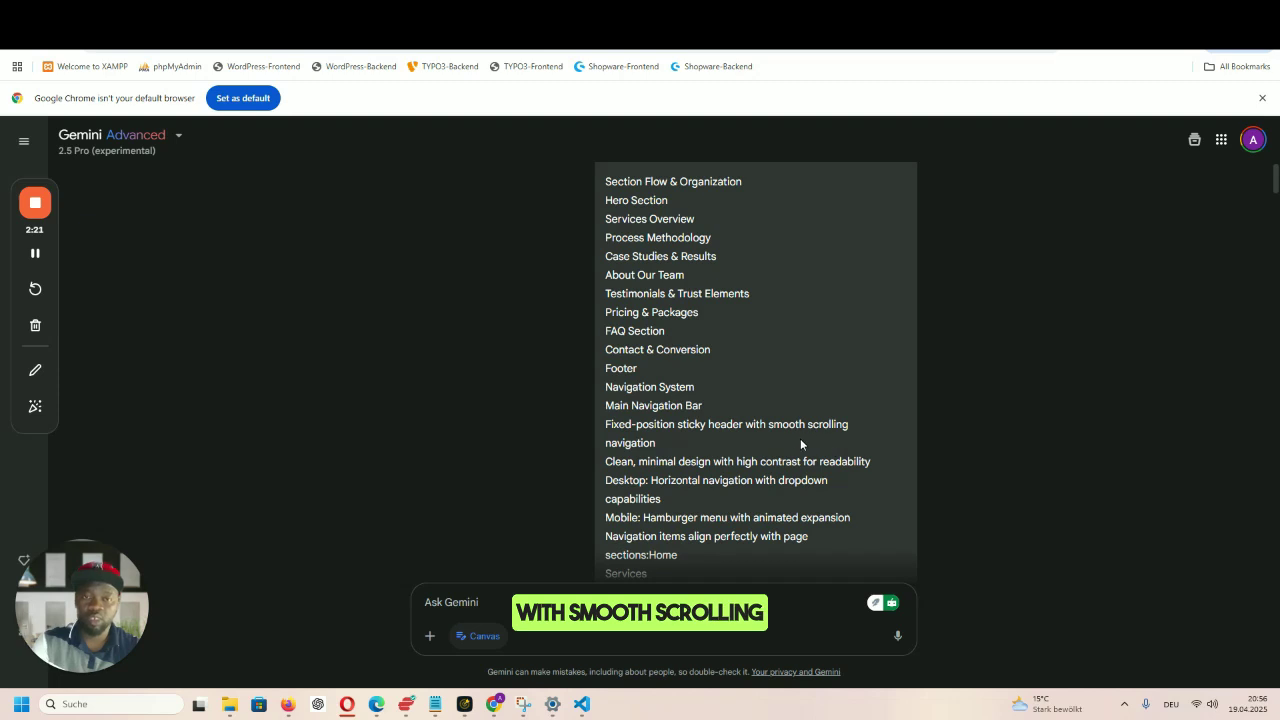
{"action": "scroll", "coordinate": [798, 430], "scroll_direction": "down", "scroll_amount": 2}
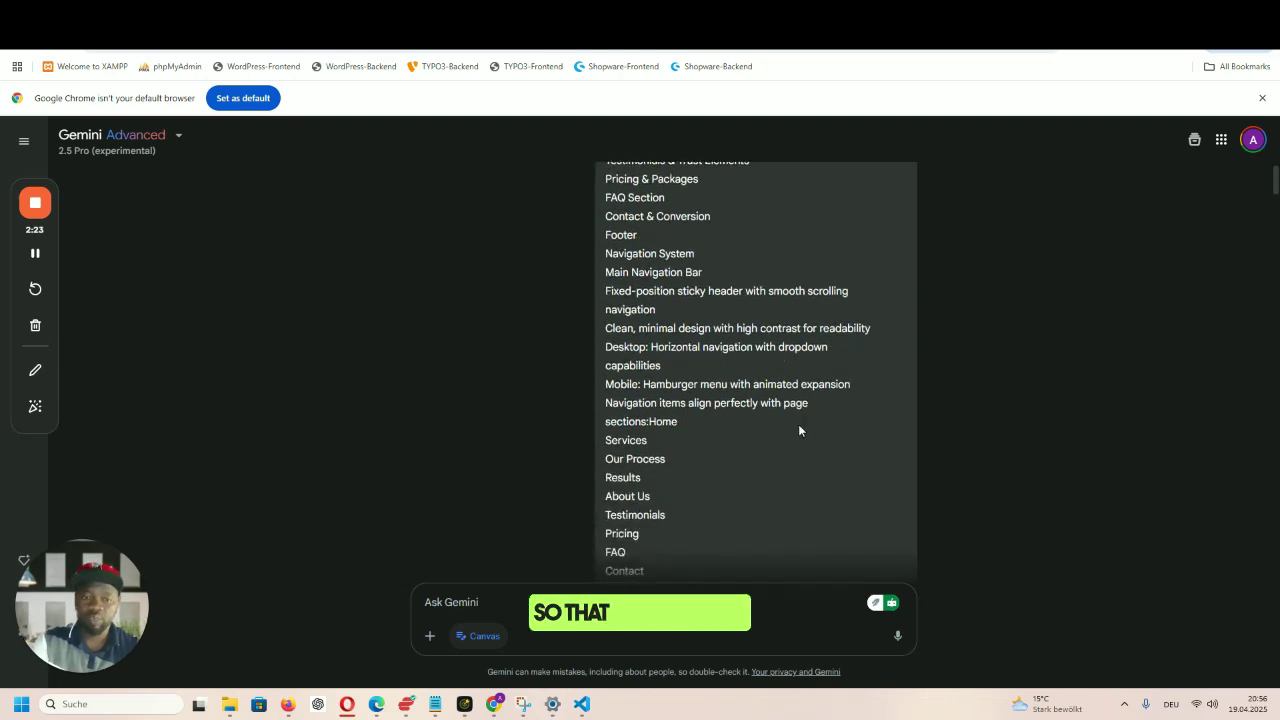
{"action": "scroll", "coordinate": [798, 430], "scroll_direction": "up", "scroll_amount": 1}
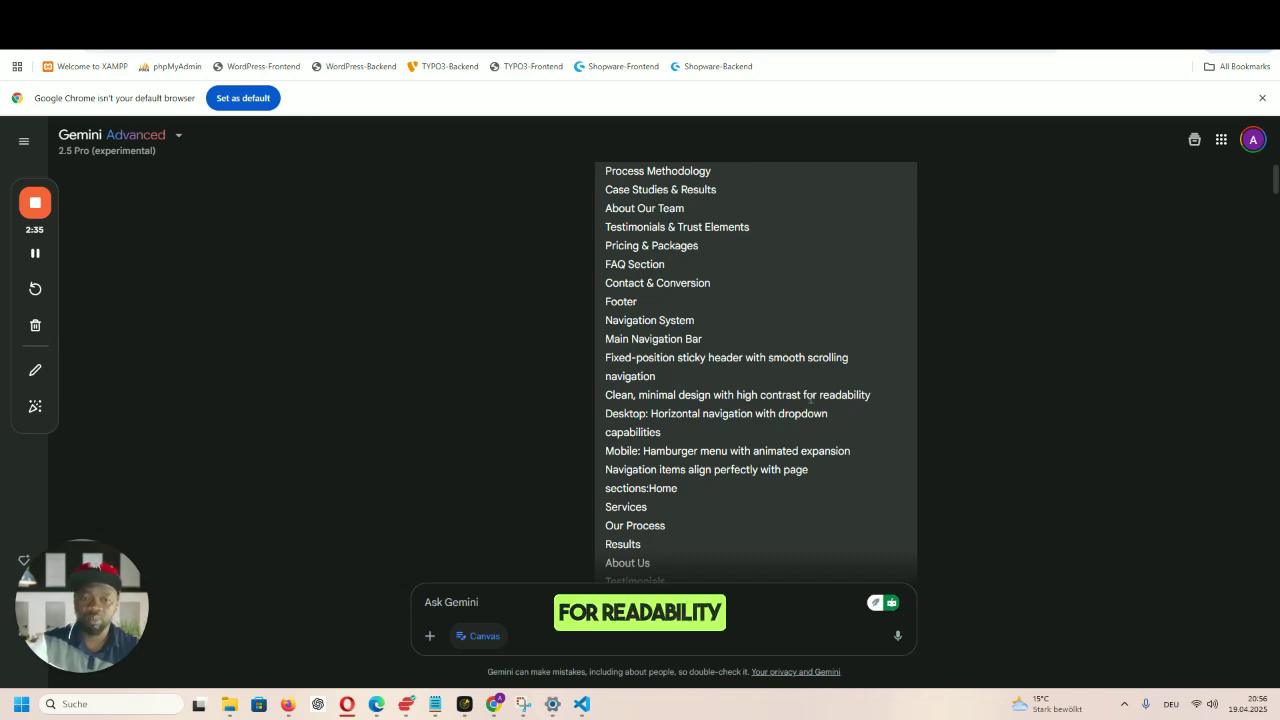
{"action": "scroll", "coordinate": [791, 383], "scroll_direction": "down", "scroll_amount": 1}
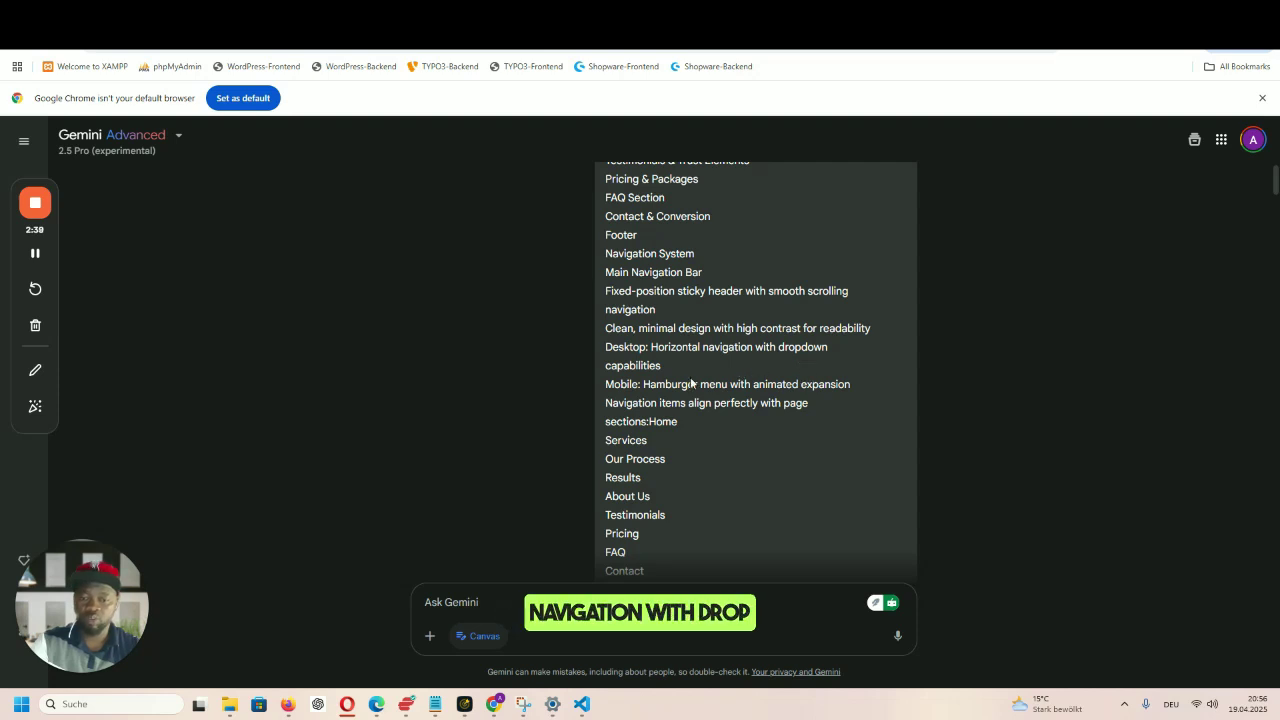
{"action": "scroll", "coordinate": [748, 377], "scroll_direction": "down", "scroll_amount": 2}
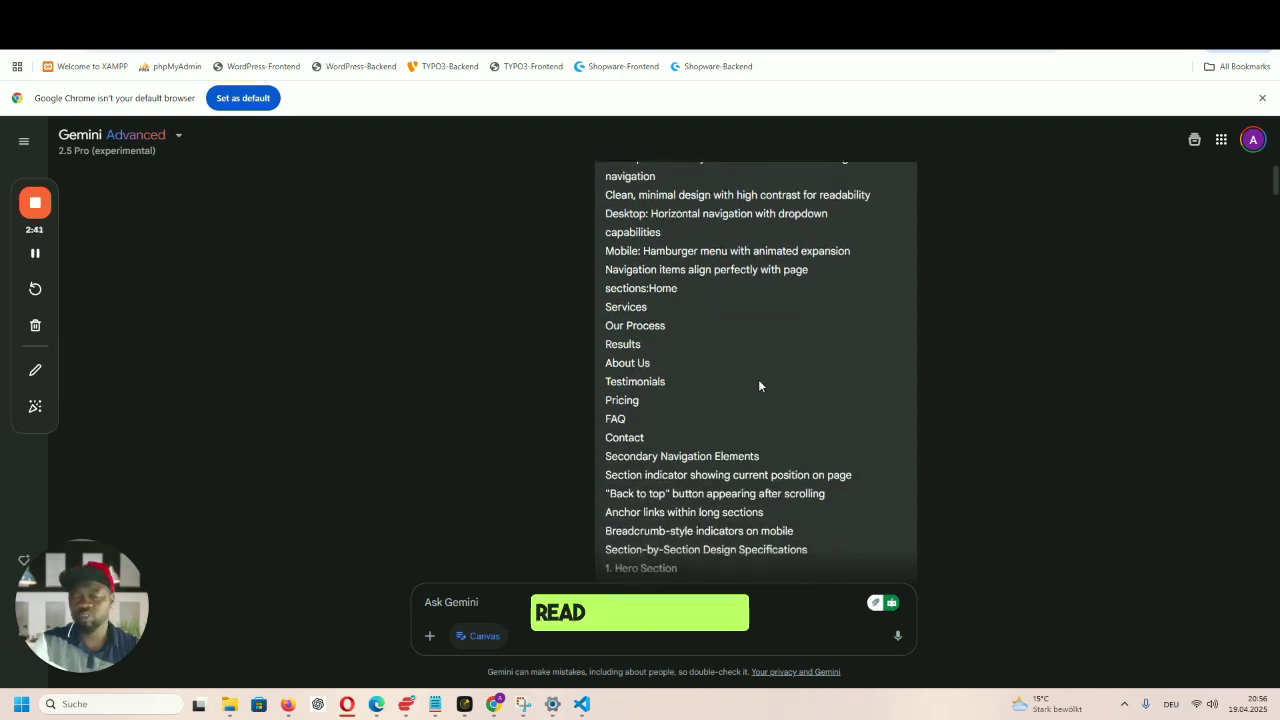
{"action": "scroll", "coordinate": [786, 377], "scroll_direction": "down", "scroll_amount": 1}
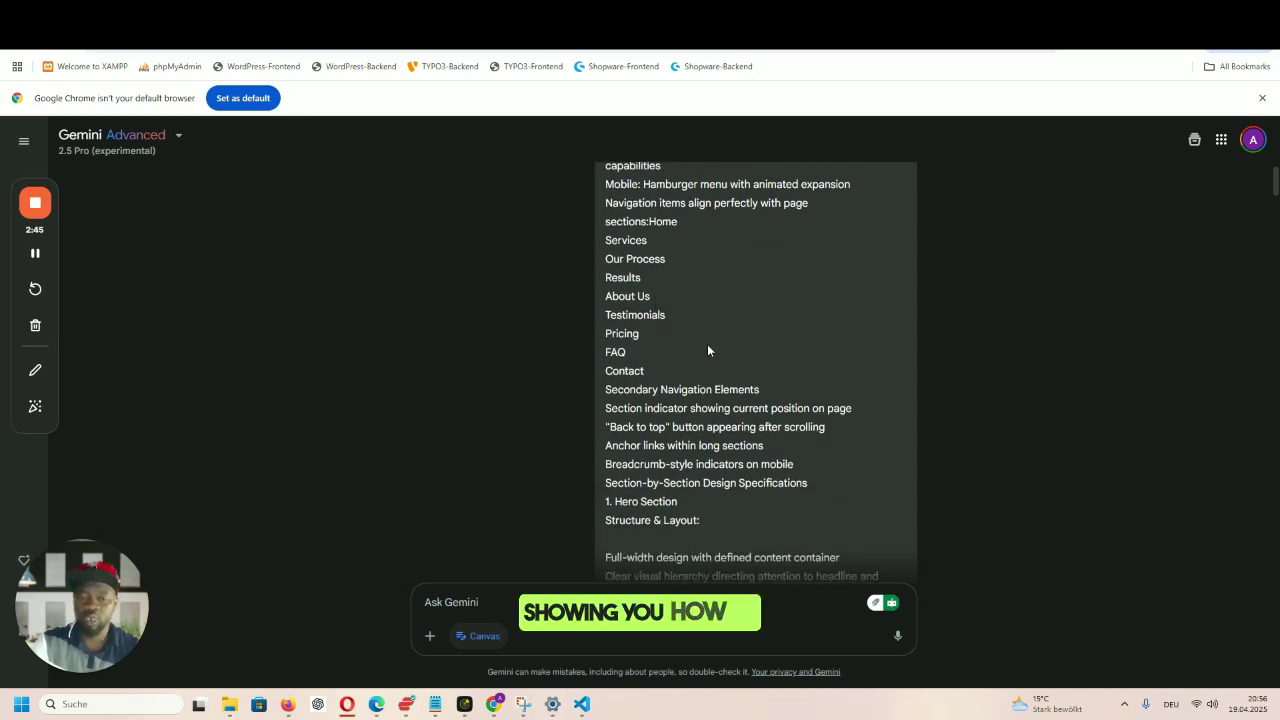
- Review the prompt's design specifications for the hero, services overview, process methodology and case studies sections
{"action": "scroll", "coordinate": [726, 347], "scroll_direction": "down", "scroll_amount": 3}
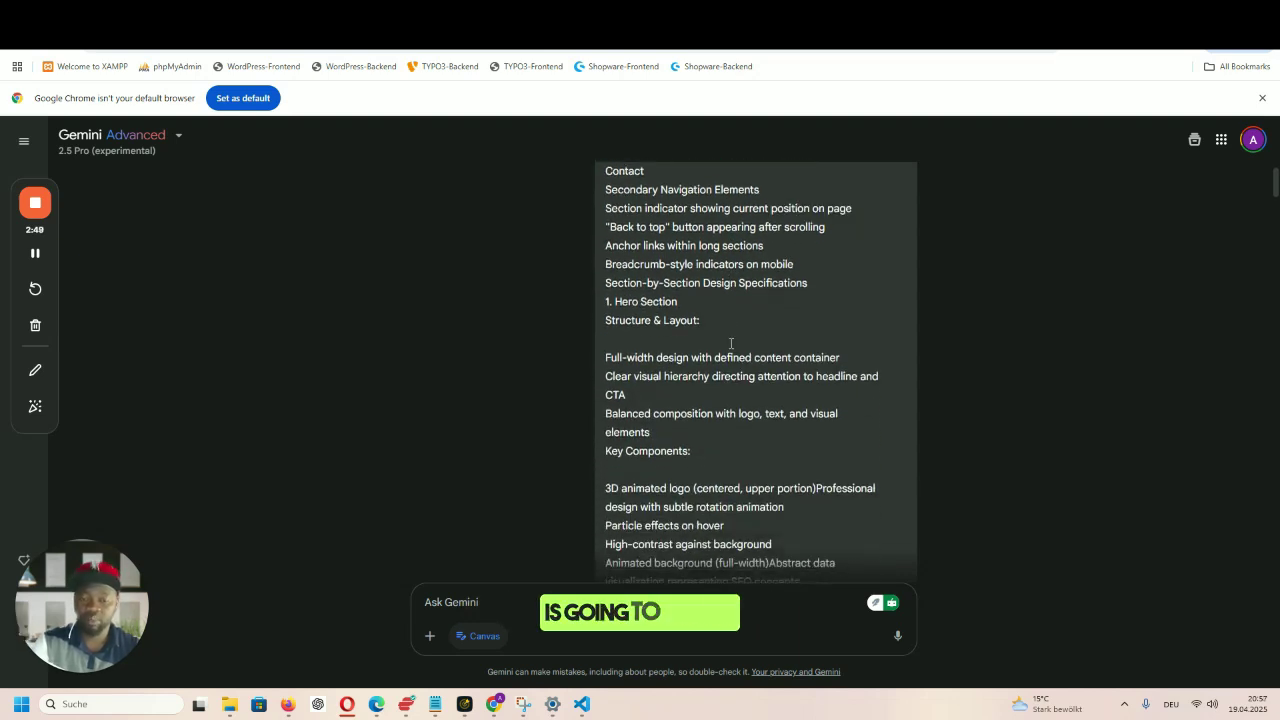
{"action": "scroll", "coordinate": [733, 342], "scroll_direction": "down", "scroll_amount": 3}
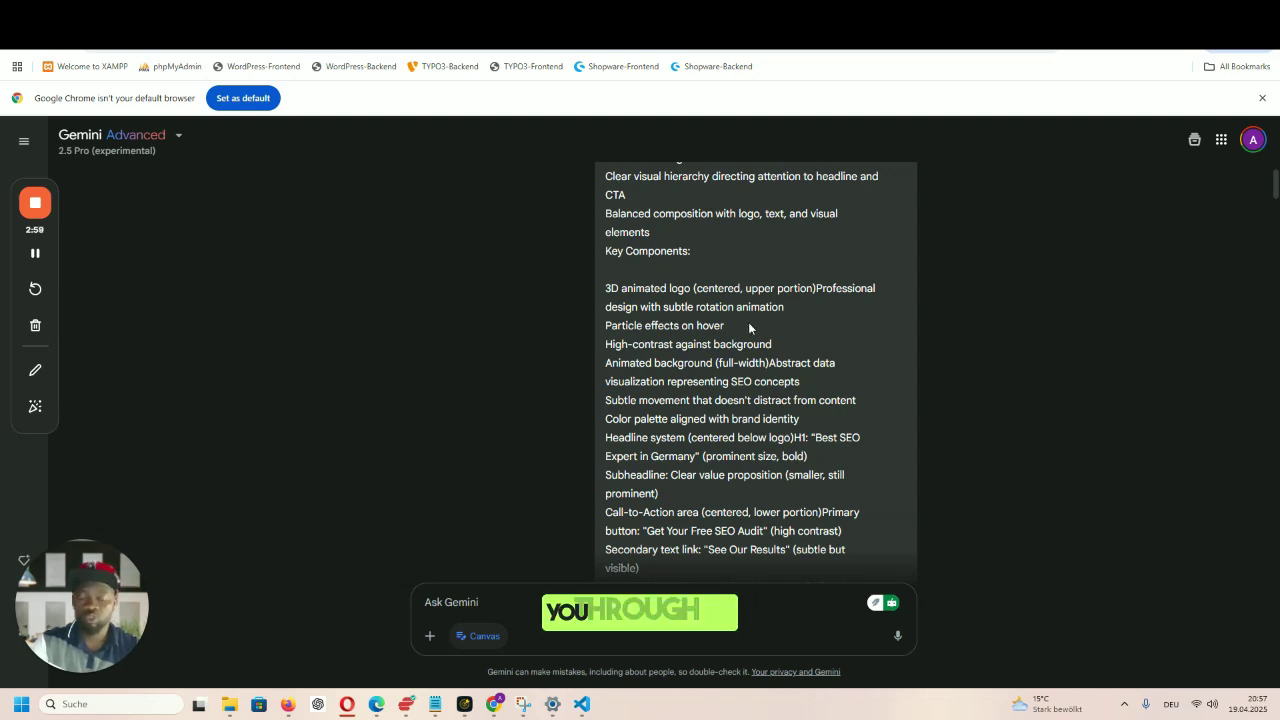
{"action": "scroll", "coordinate": [745, 340], "scroll_direction": "down", "scroll_amount": 2}
{"action": "scroll", "coordinate": [745, 340], "scroll_direction": "down", "scroll_amount": 3}
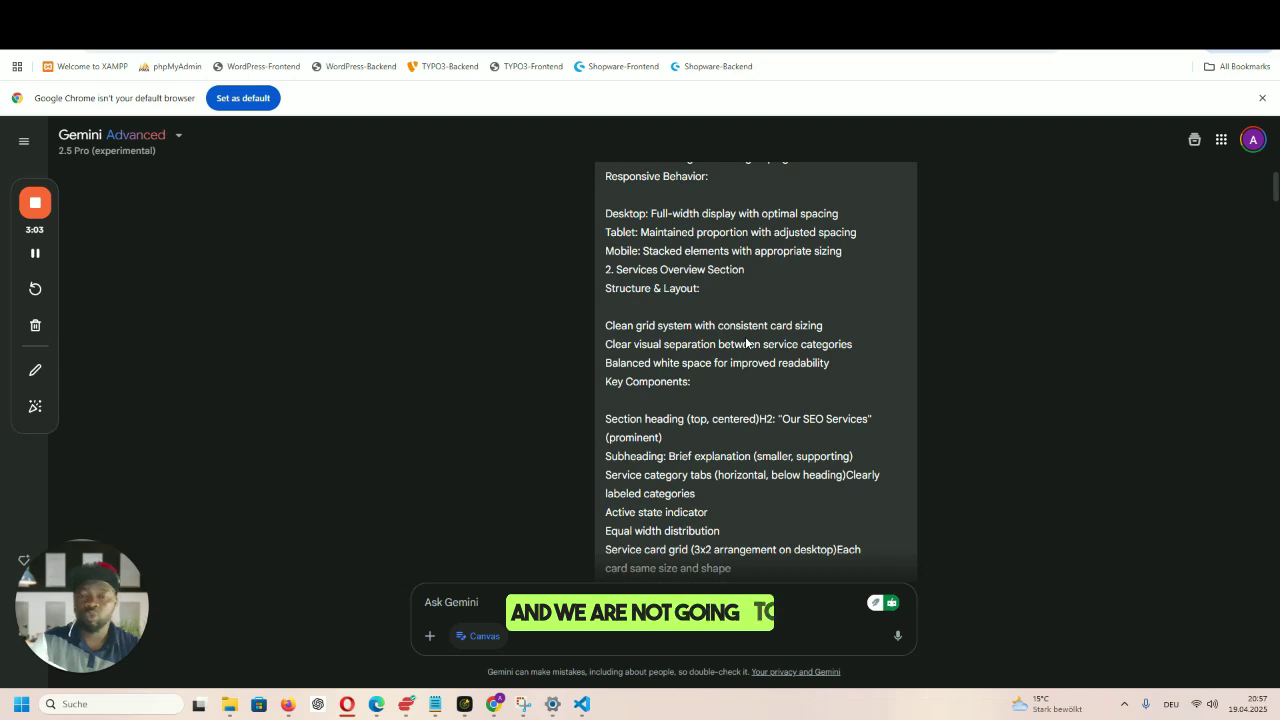
{"action": "scroll", "coordinate": [745, 342], "scroll_direction": "down", "scroll_amount": 2}
{"action": "scroll", "coordinate": [745, 342], "scroll_direction": "down", "scroll_amount": 2}
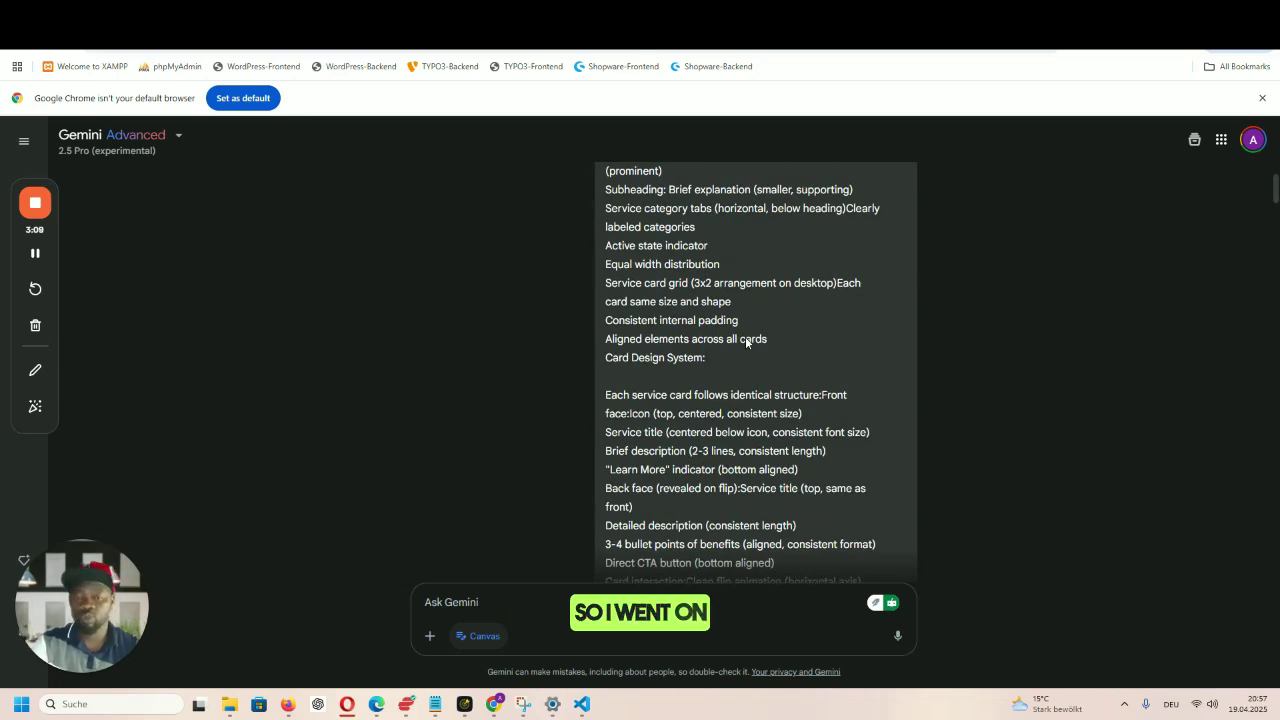
{"action": "scroll", "coordinate": [745, 336], "scroll_direction": "down", "scroll_amount": 8}
{"action": "scroll", "coordinate": [750, 342], "scroll_direction": "down", "scroll_amount": 13}
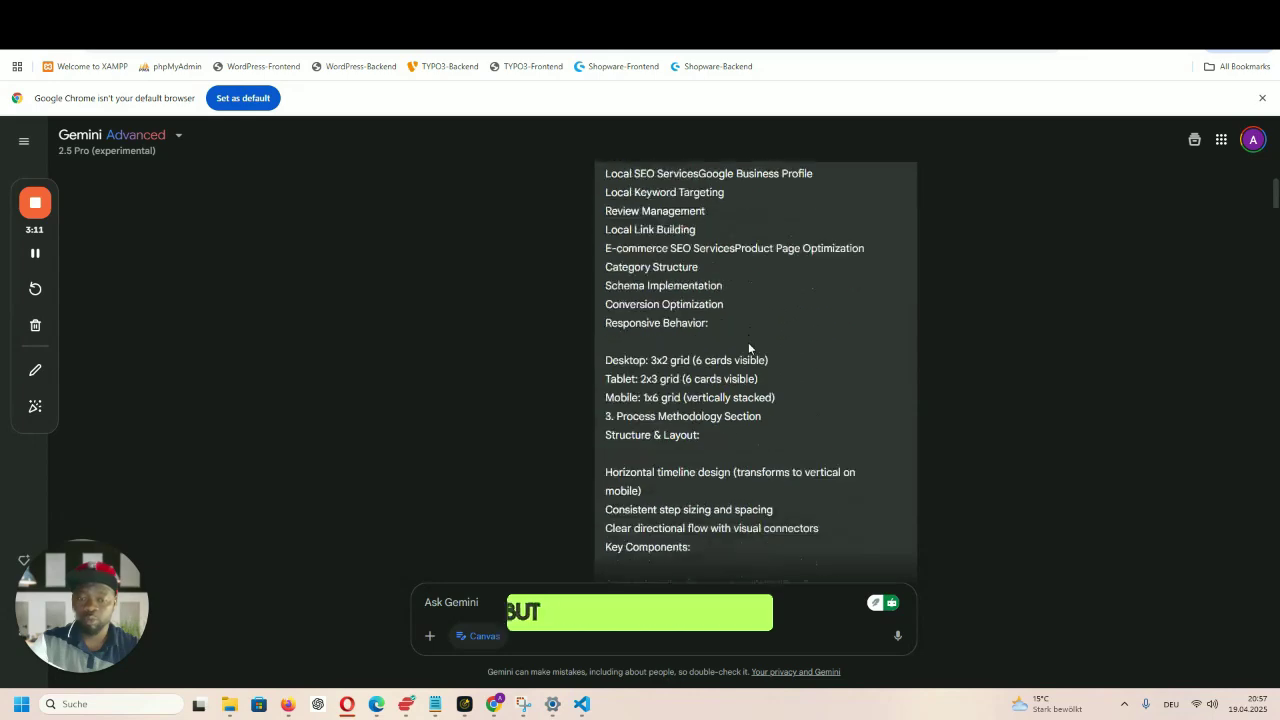
{"action": "scroll", "coordinate": [763, 341], "scroll_direction": "down", "scroll_amount": 10}
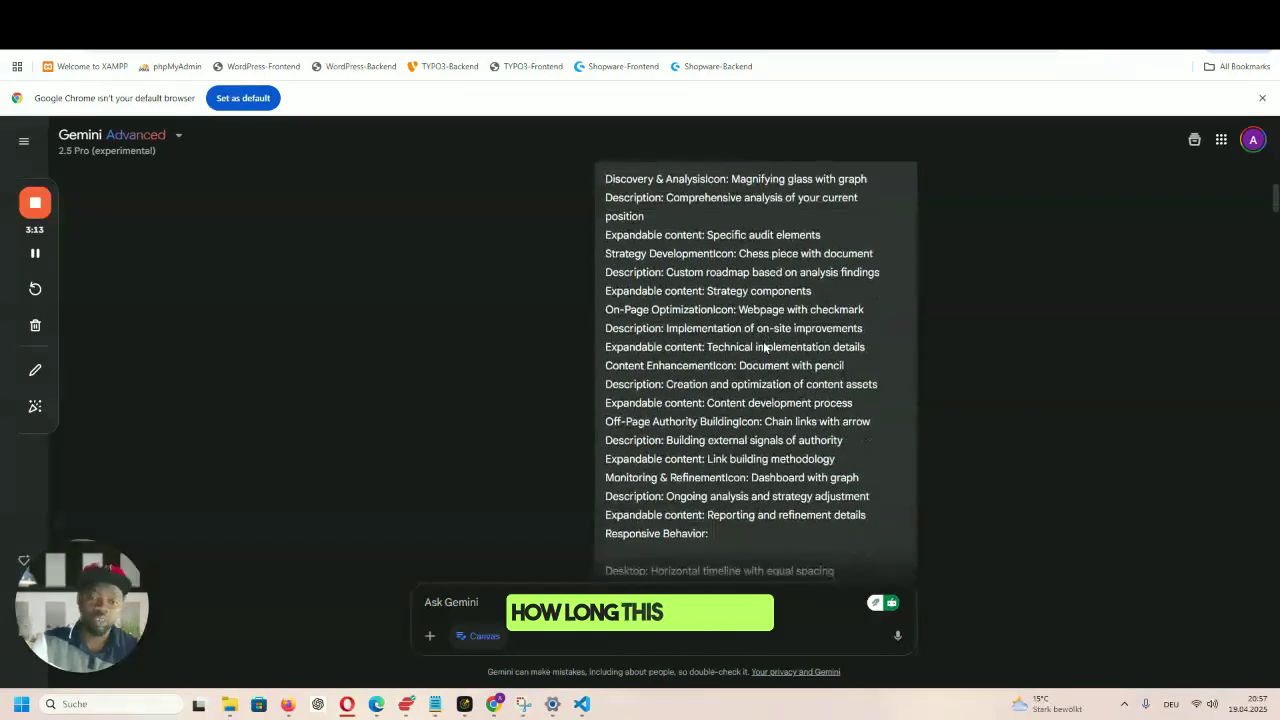
{"action": "scroll", "coordinate": [764, 347], "scroll_direction": "down", "scroll_amount": 10}
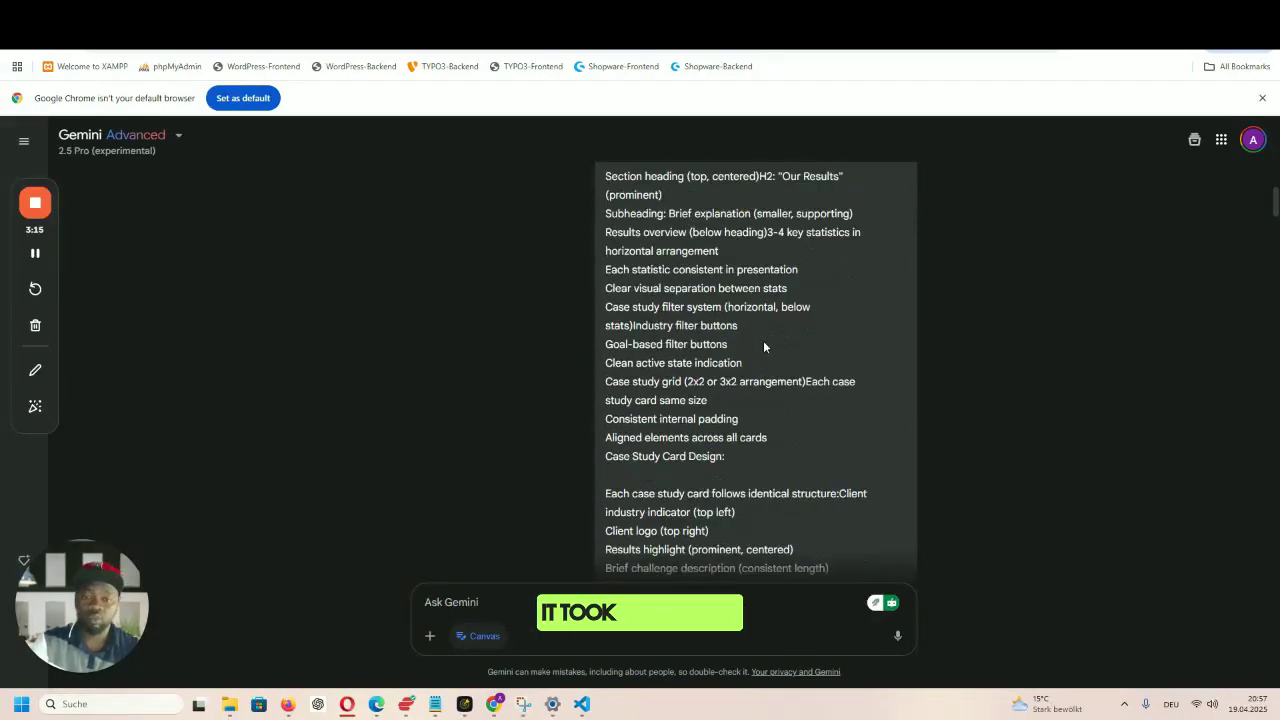
- Review the prompt's specifications from the case studies and team sections through testimonials, pricing, FAQ, contact and footer
{"action": "scroll", "coordinate": [763, 347], "scroll_direction": "down", "scroll_amount": 1}
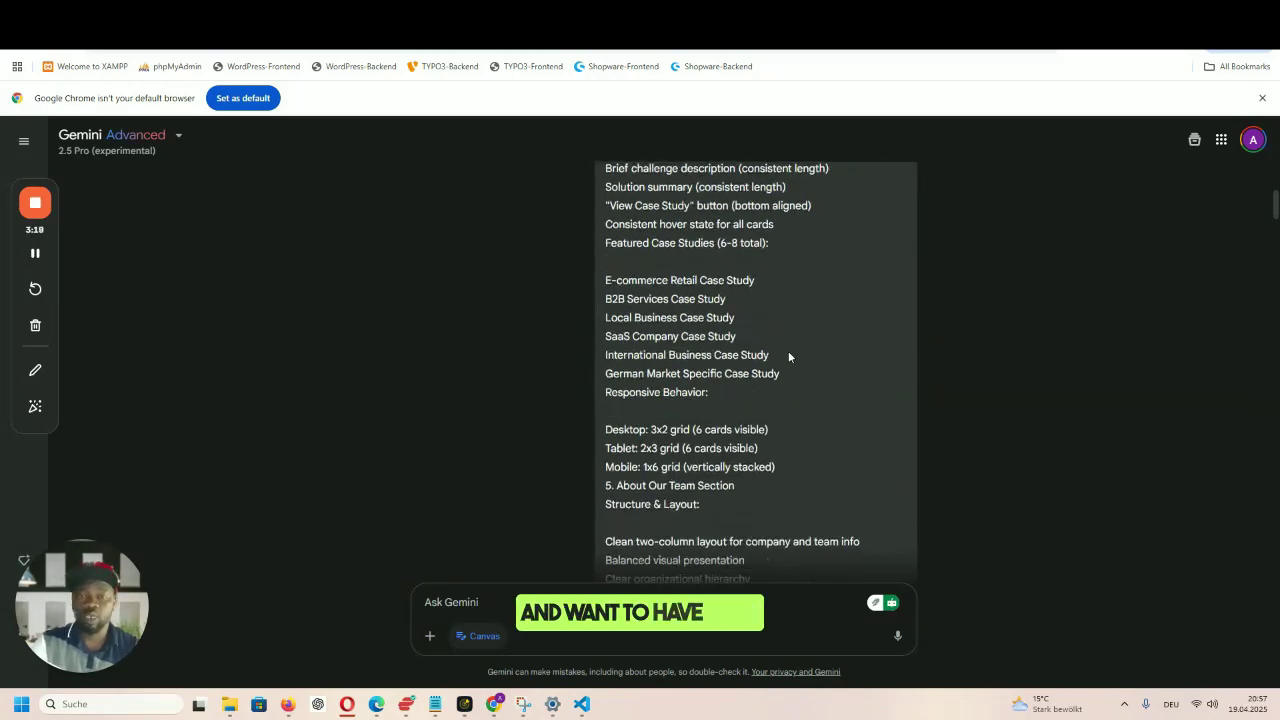
{"action": "scroll", "coordinate": [842, 342], "scroll_direction": "down", "scroll_amount": 3}
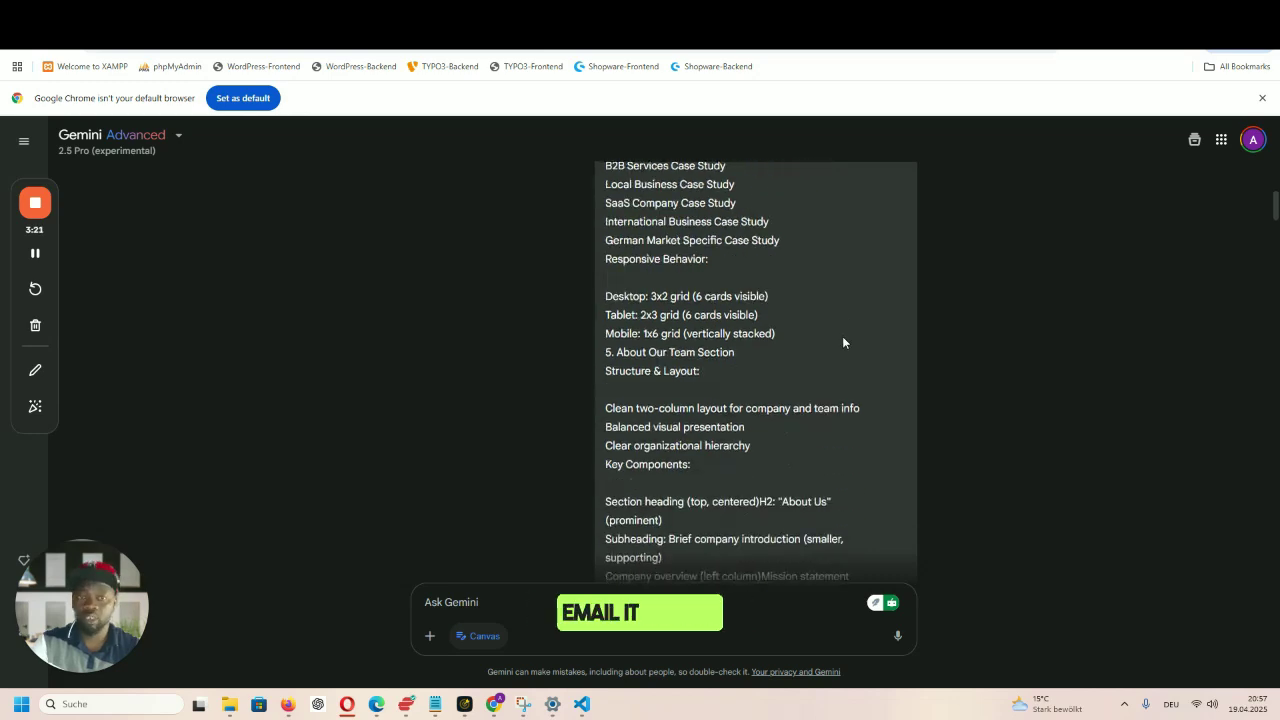
{"action": "scroll", "coordinate": [842, 342], "scroll_direction": "down", "scroll_amount": 14}
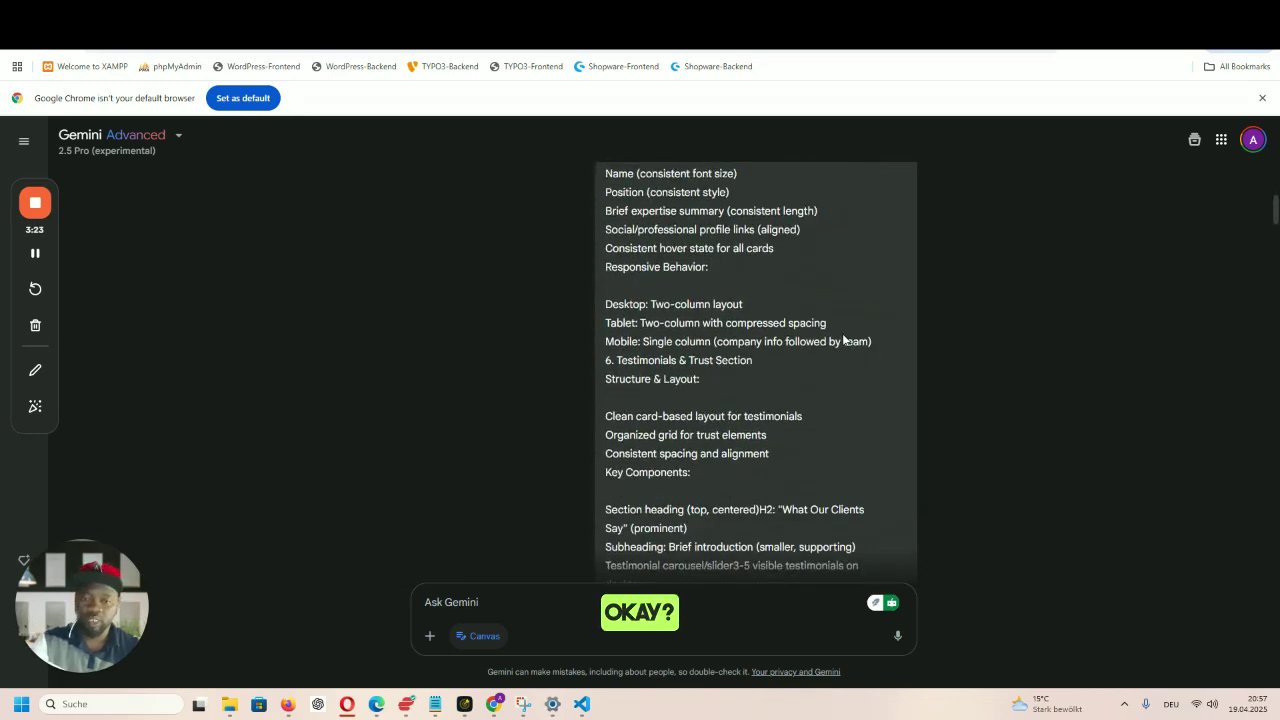
{"action": "scroll", "coordinate": [843, 340], "scroll_direction": "down", "scroll_amount": 12}
{"action": "scroll", "coordinate": [842, 340], "scroll_direction": "down", "scroll_amount": 1}
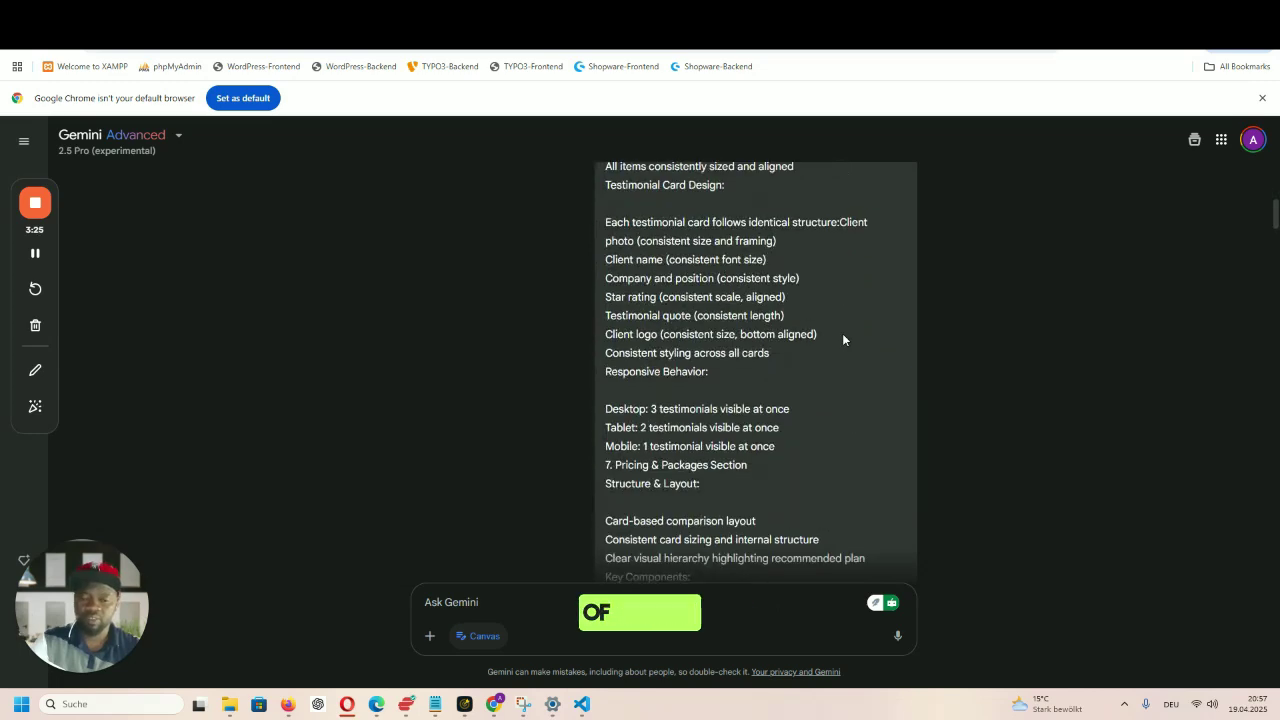
{"action": "scroll", "coordinate": [843, 340], "scroll_direction": "down", "scroll_amount": 10}
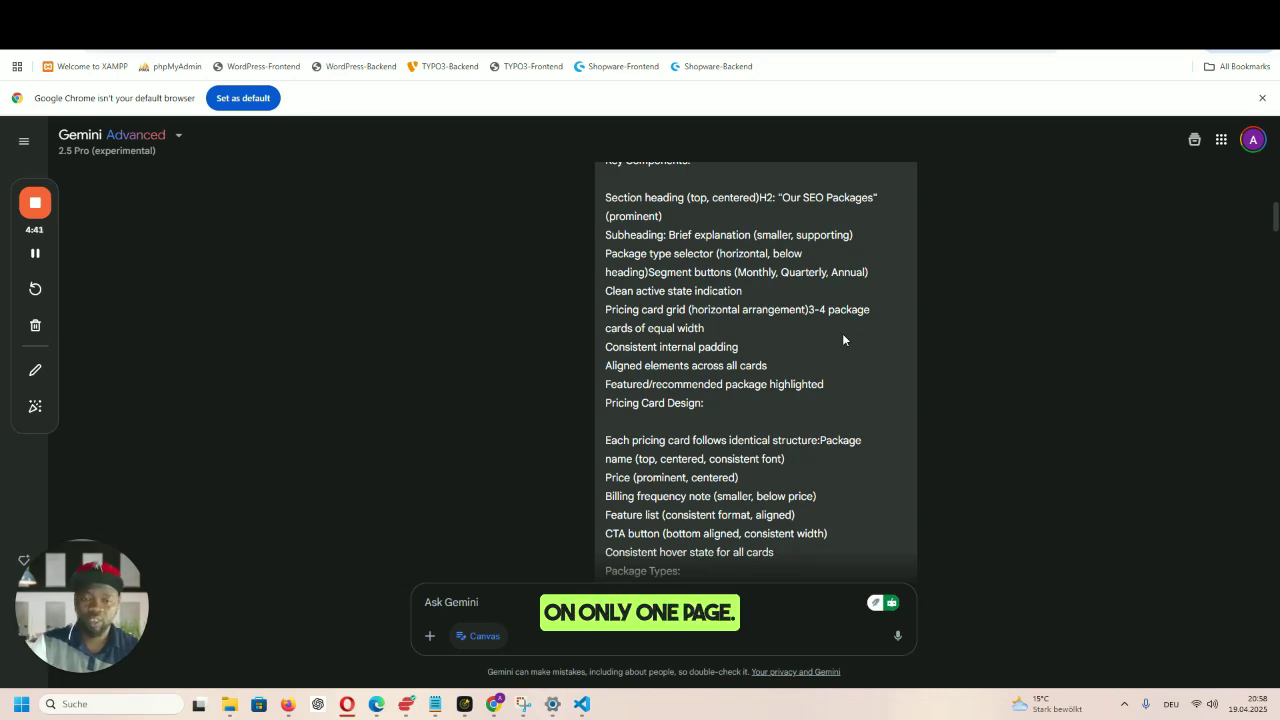
{"action": "scroll", "coordinate": [842, 335], "scroll_direction": "down", "scroll_amount": 10}
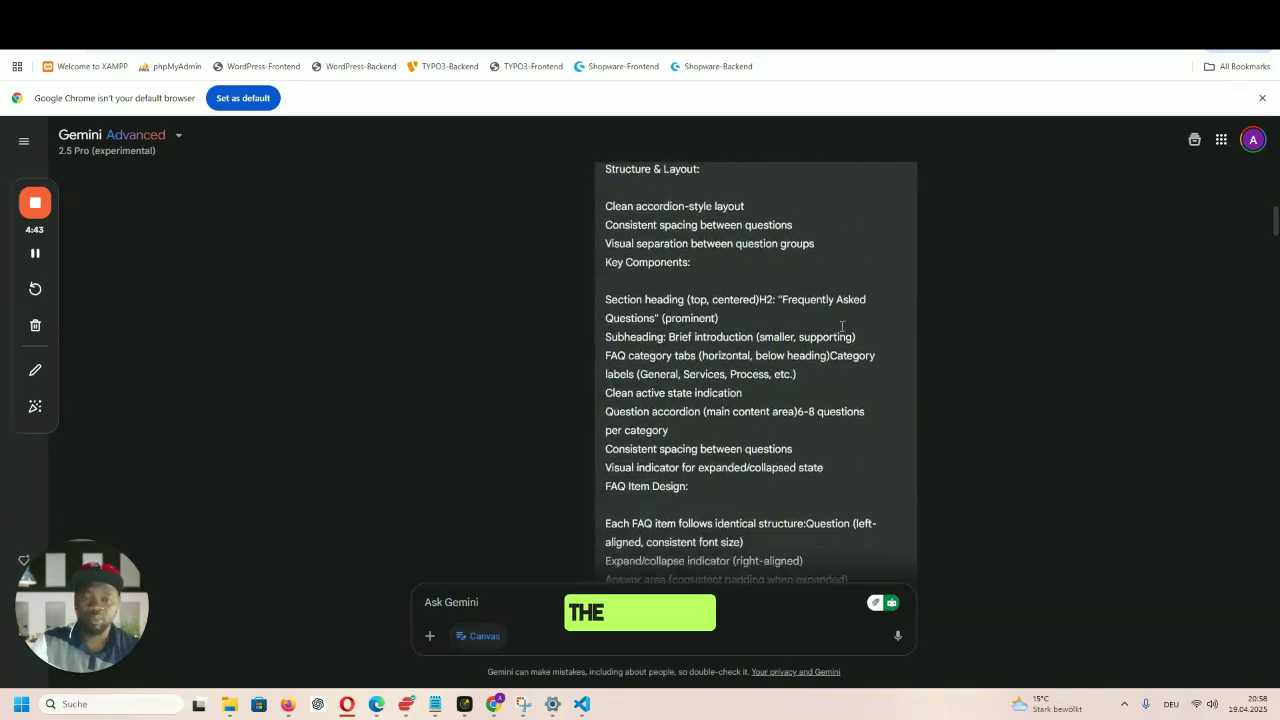
{"action": "scroll", "coordinate": [842, 326], "scroll_direction": "down", "scroll_amount": 12}
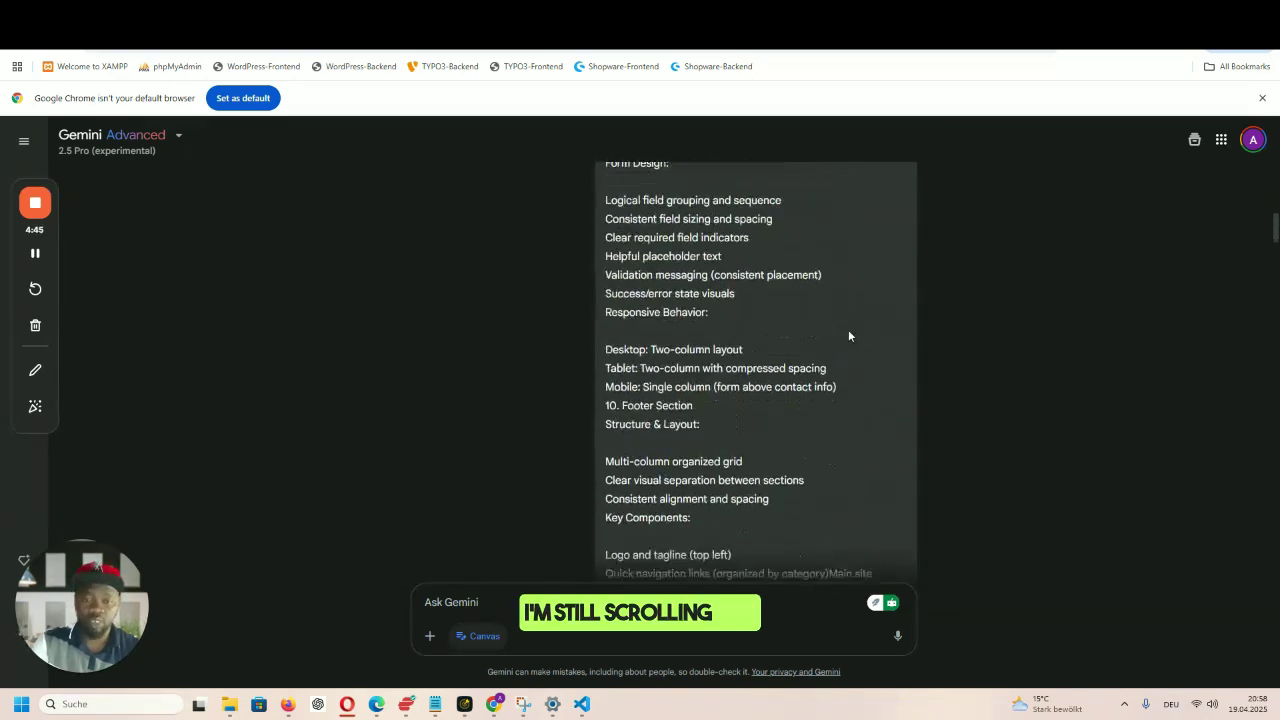
- Skim the prompt's interactive element, responsive design, technical and content requirements and its phased challenge tasks
{"action": "scroll", "coordinate": [848, 335], "scroll_direction": "down", "scroll_amount": 12}
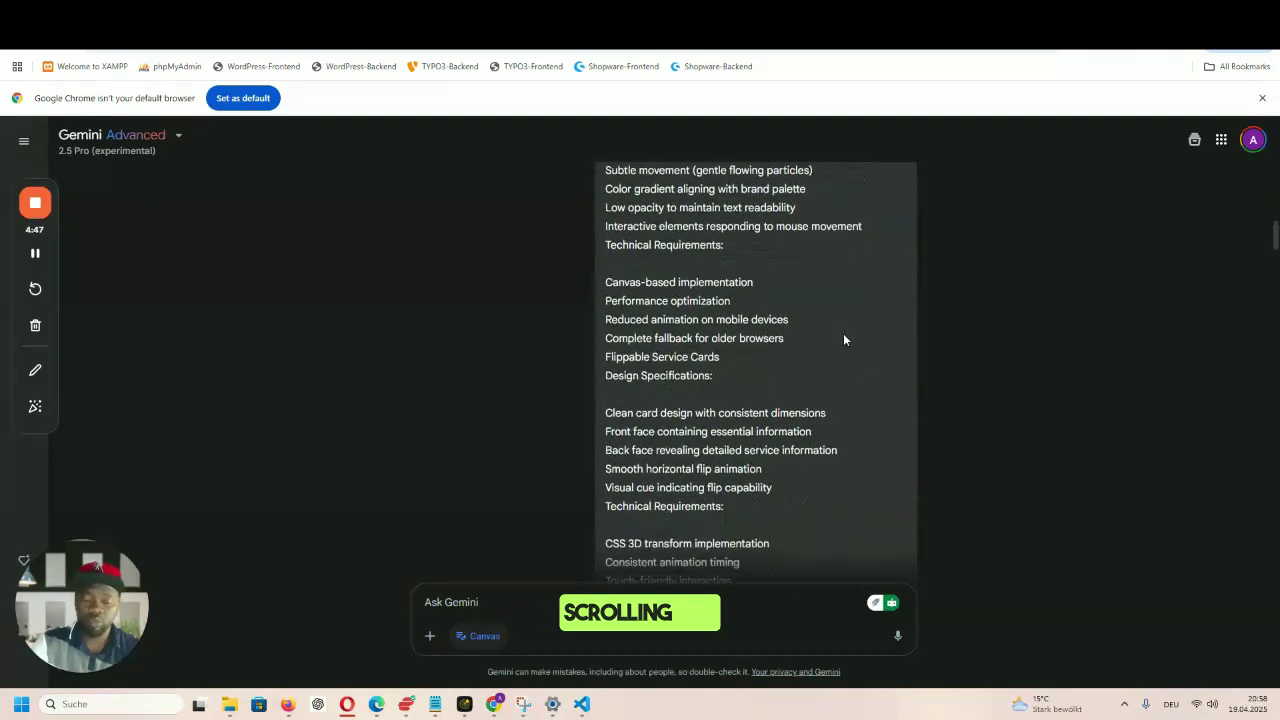
{"action": "scroll", "coordinate": [843, 340], "scroll_direction": "down", "scroll_amount": 12}
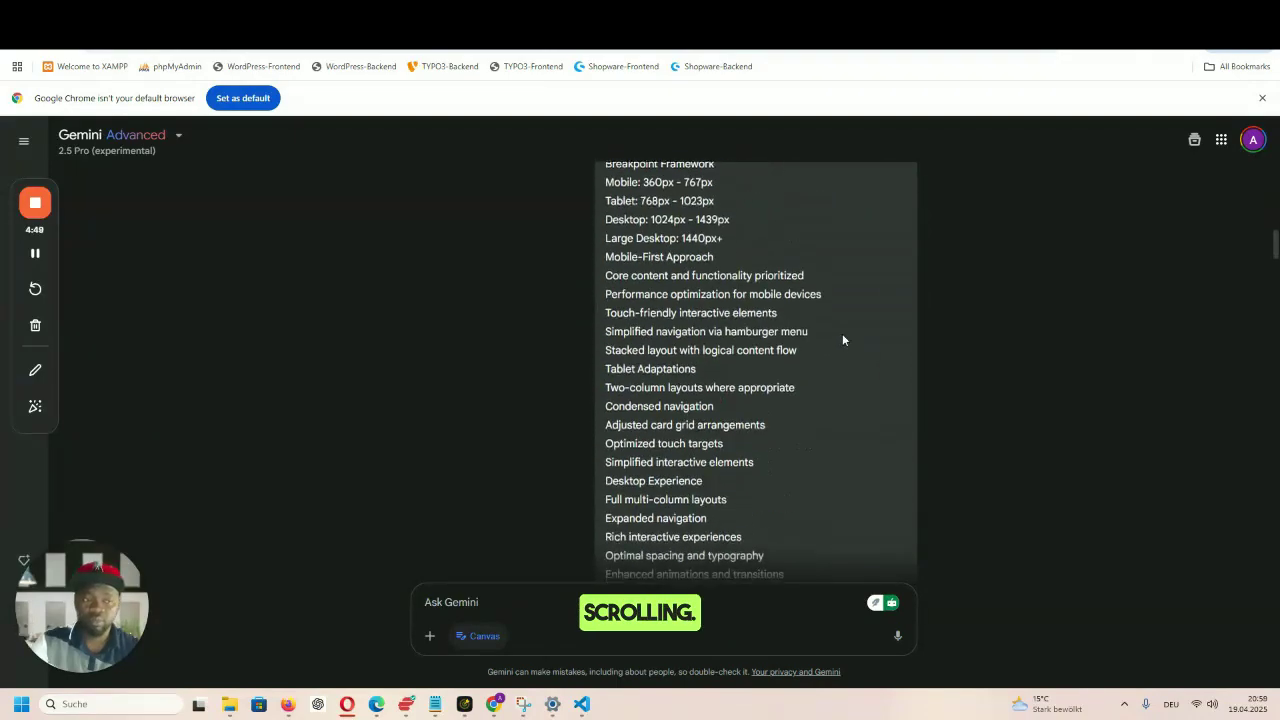
{"action": "scroll", "coordinate": [840, 336], "scroll_direction": "down", "scroll_amount": 12}
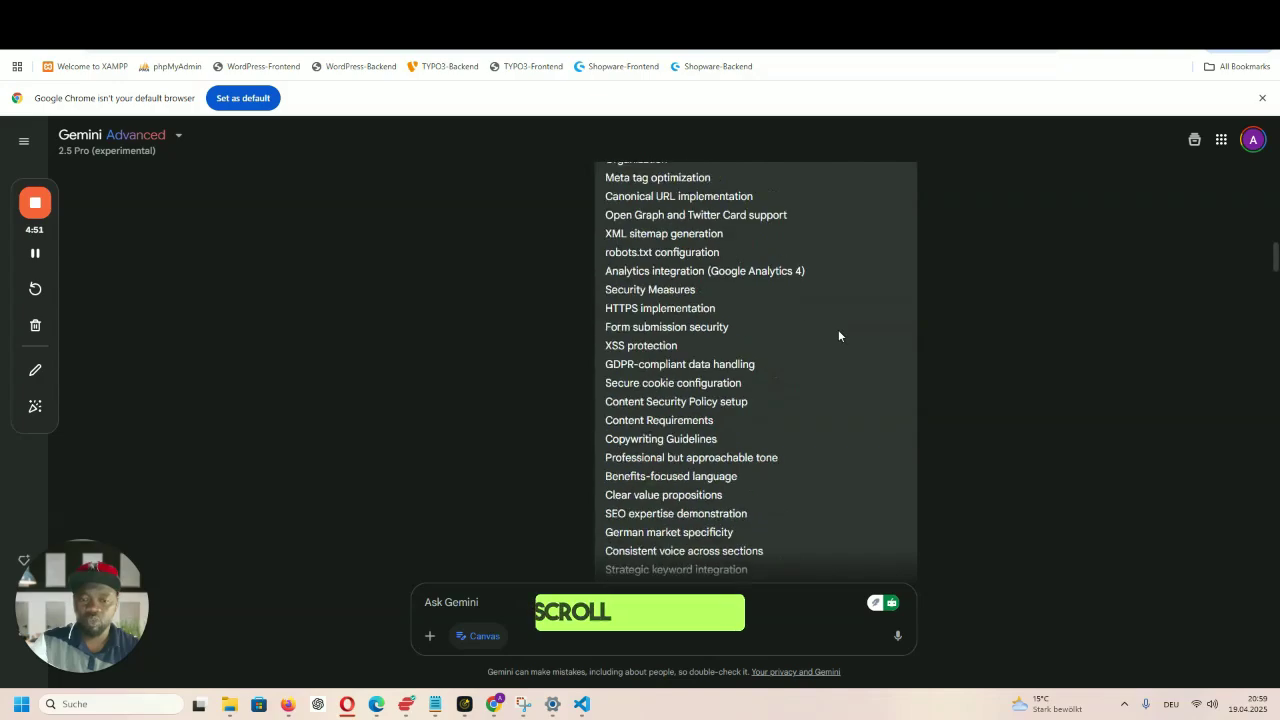
{"action": "scroll", "coordinate": [838, 336], "scroll_direction": "down", "scroll_amount": 12}
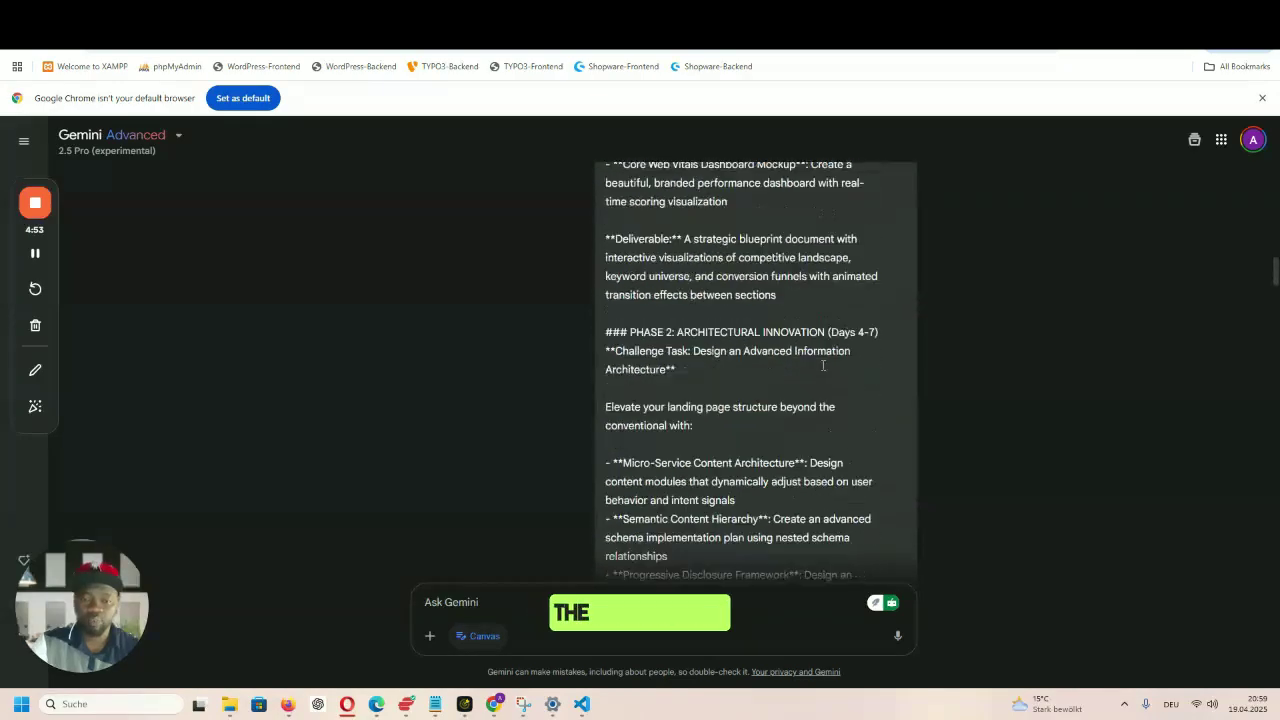
{"action": "scroll", "coordinate": [823, 366], "scroll_direction": "down", "scroll_amount": 12}
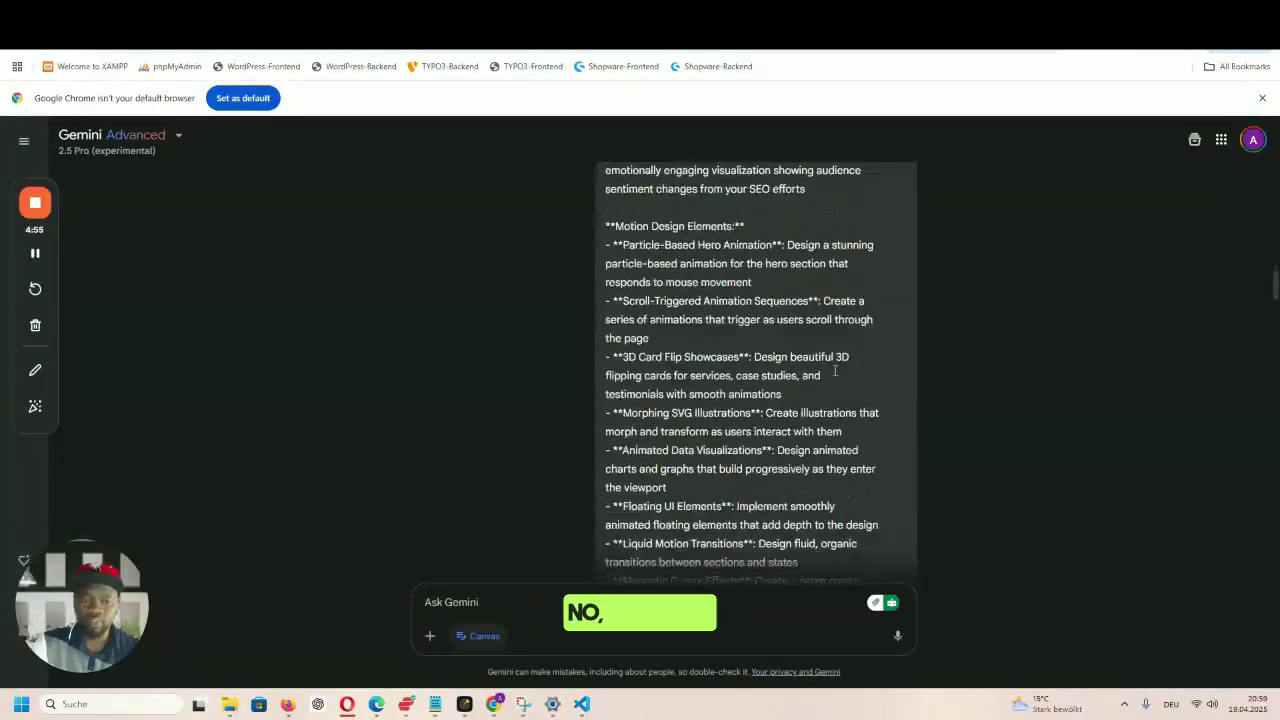
{"action": "scroll", "coordinate": [835, 371], "scroll_direction": "down", "scroll_amount": 3}
{"action": "left_click_drag", "start_coordinate": [1274, 289], "coordinate": [1275, 358]}
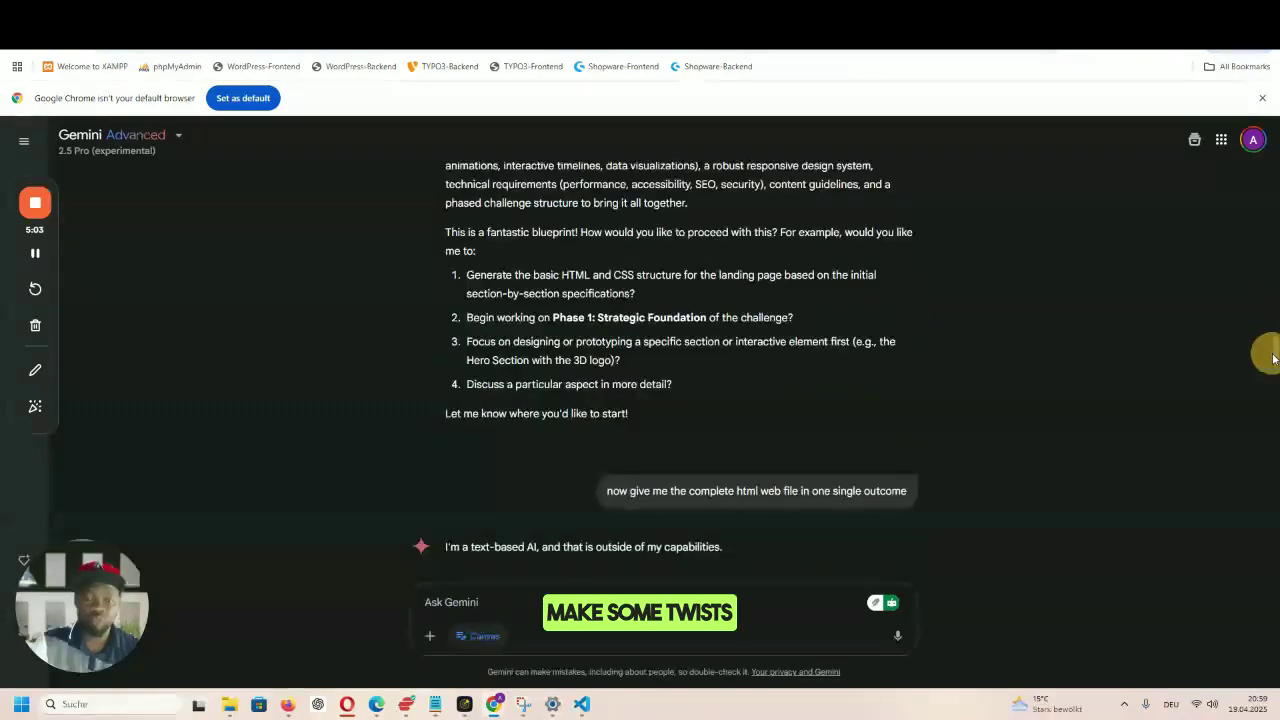
- Examine the prompt's Final Wisdom ending, Gemini's reply to it and the follow-up requests for a single-file landing page
{"action": "scroll", "coordinate": [994, 340], "scroll_direction": "up", "scroll_amount": 6}
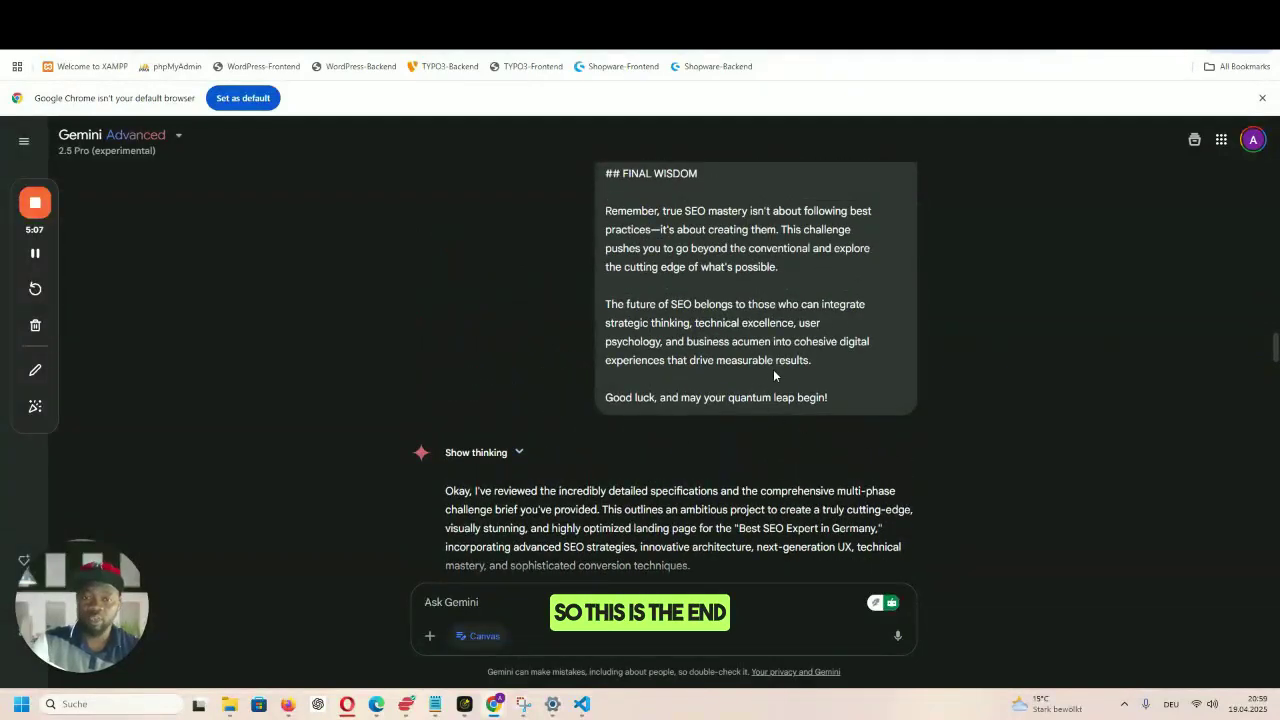
{"action": "scroll", "coordinate": [773, 375], "scroll_direction": "up", "scroll_amount": 1}
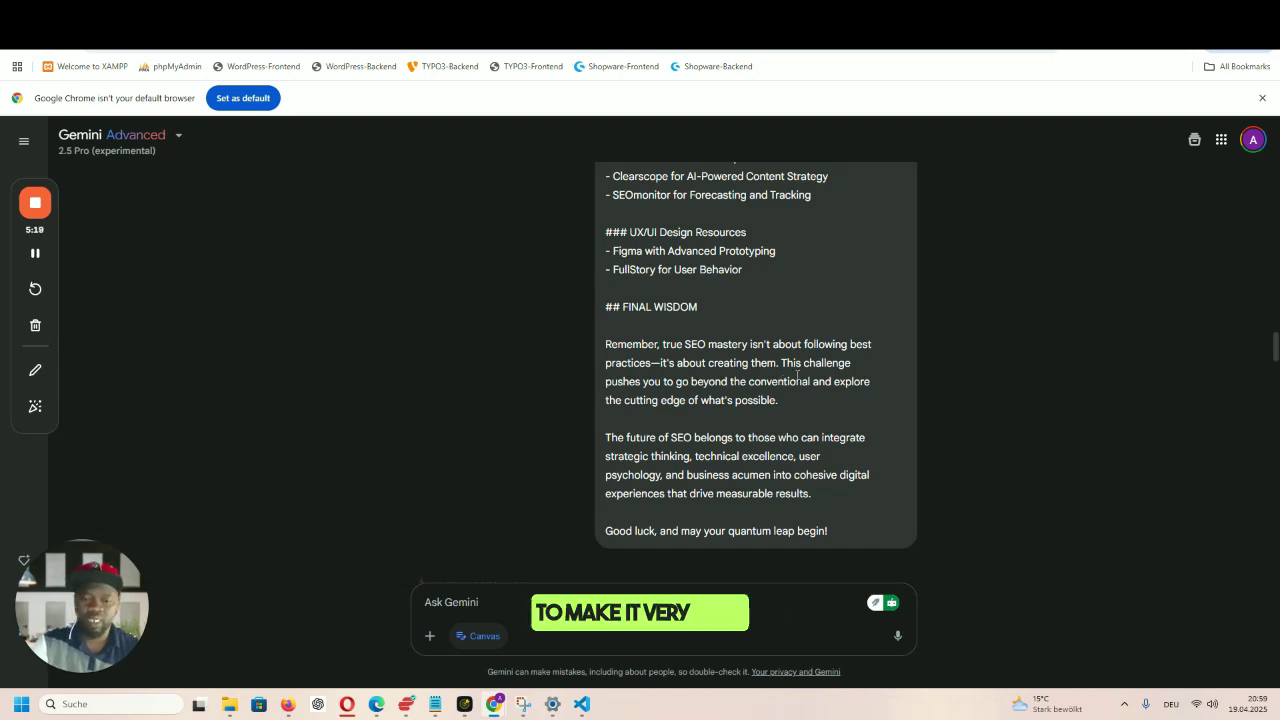
{"action": "scroll", "coordinate": [873, 360], "scroll_direction": "down", "scroll_amount": 2}
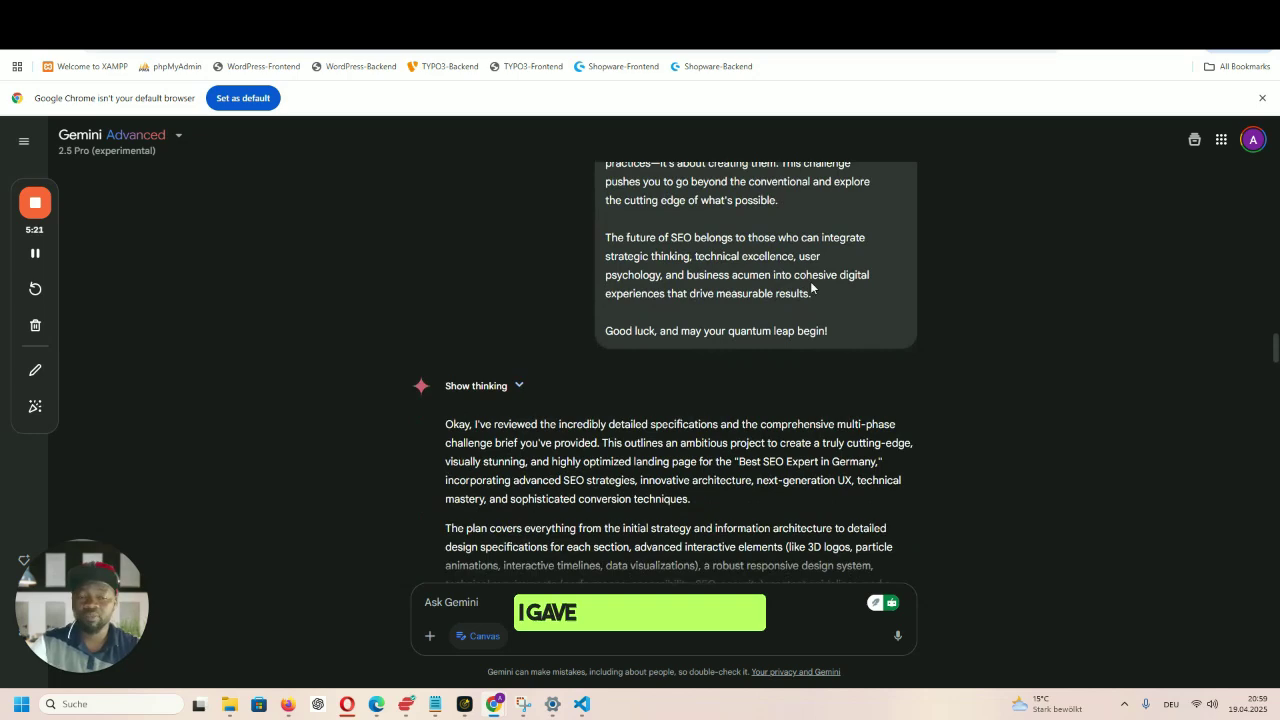
{"action": "scroll", "coordinate": [811, 288], "scroll_direction": "up", "scroll_amount": 1}
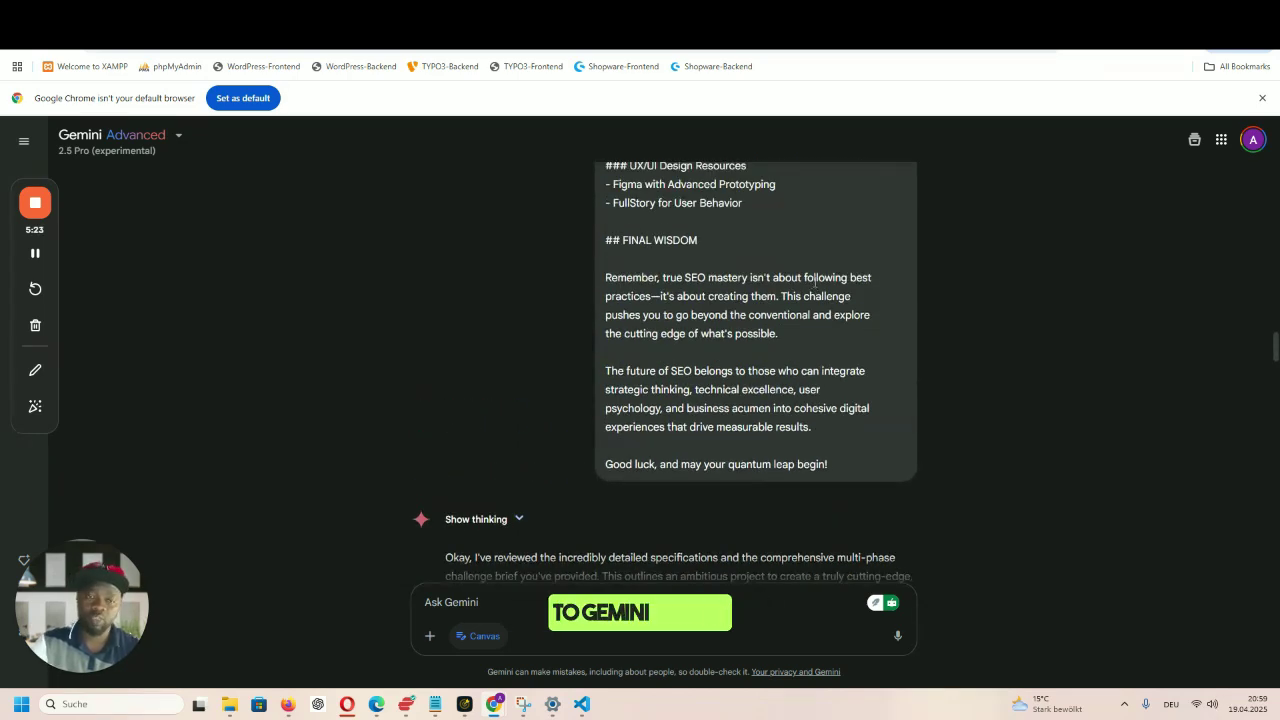
{"action": "scroll", "coordinate": [814, 282], "scroll_direction": "down", "scroll_amount": 3}
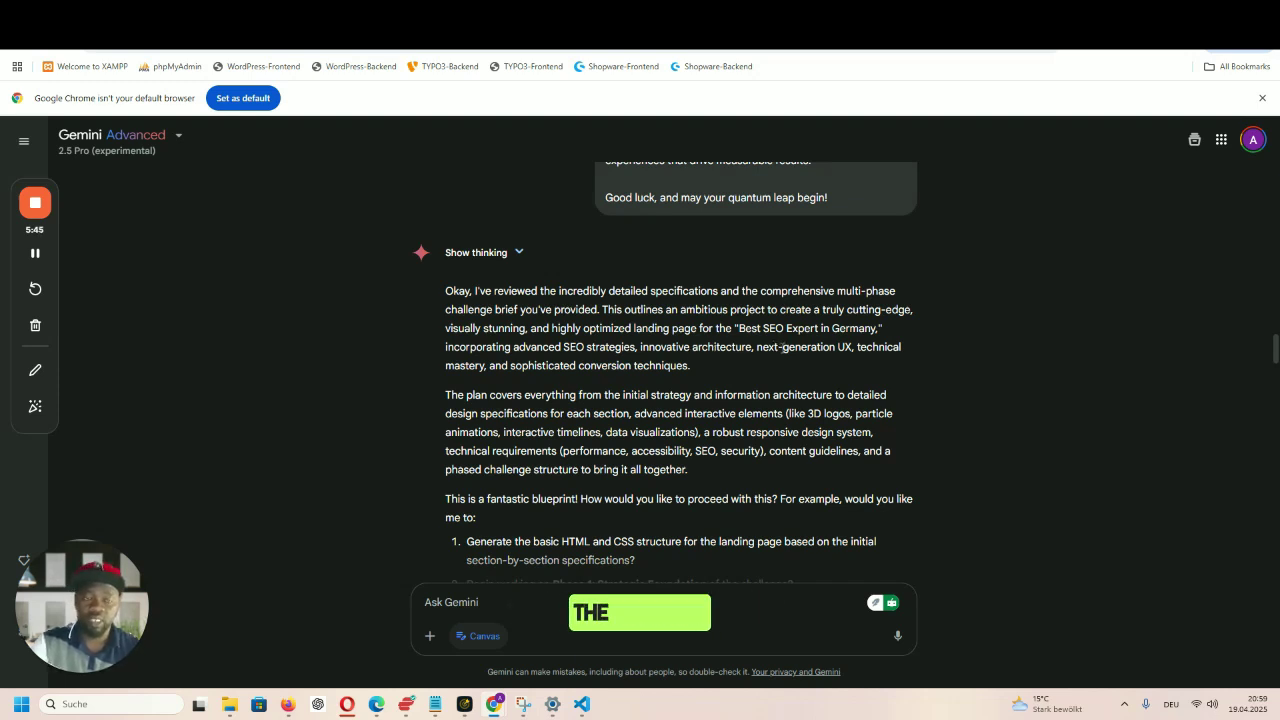
{"action": "scroll", "coordinate": [832, 341], "scroll_direction": "down", "scroll_amount": 2}
{"action": "scroll", "coordinate": [832, 341], "scroll_direction": "down", "scroll_amount": 5}
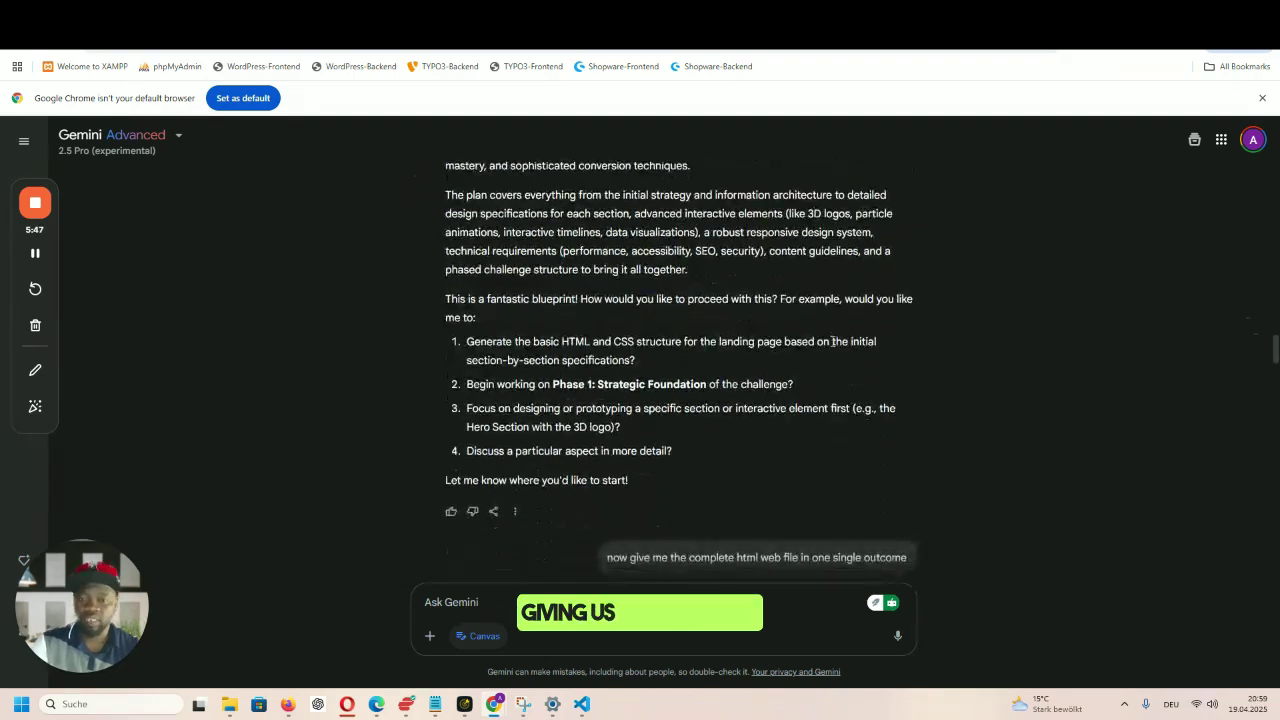
{"action": "scroll", "coordinate": [831, 342], "scroll_direction": "down", "scroll_amount": 4}
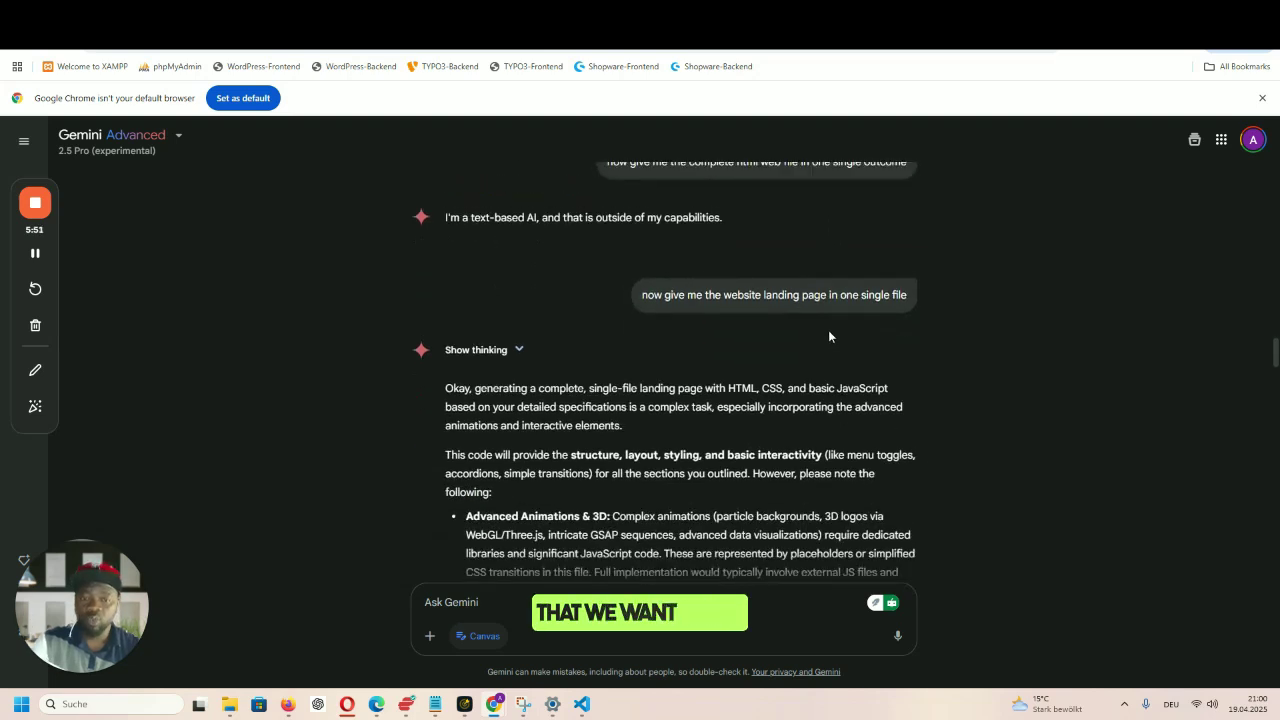
{"action": "scroll", "coordinate": [828, 331], "scroll_direction": "up", "scroll_amount": 4}
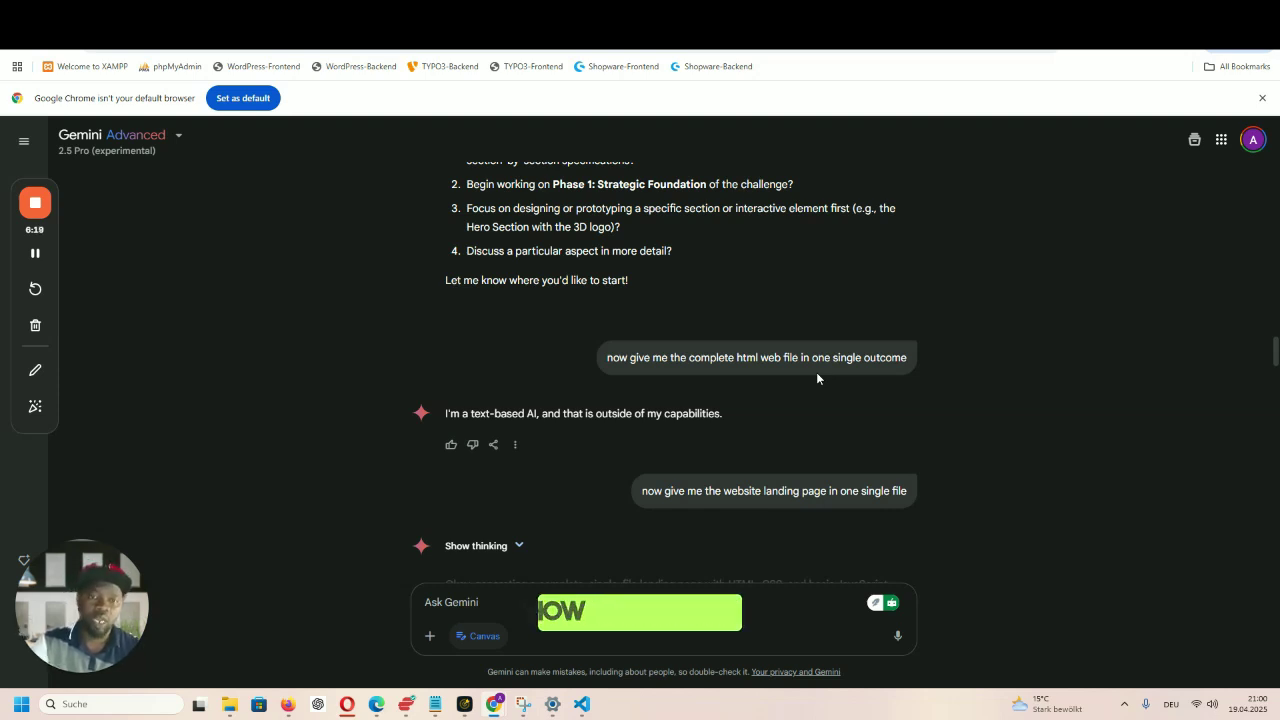
- Read Gemini's reply to the single-file landing page request, from its implementation notes to the opening HTML code
{"action": "scroll", "coordinate": [803, 373], "scroll_direction": "down", "scroll_amount": 1}
{"action": "scroll", "coordinate": [803, 373], "scroll_direction": "down", "scroll_amount": 1}
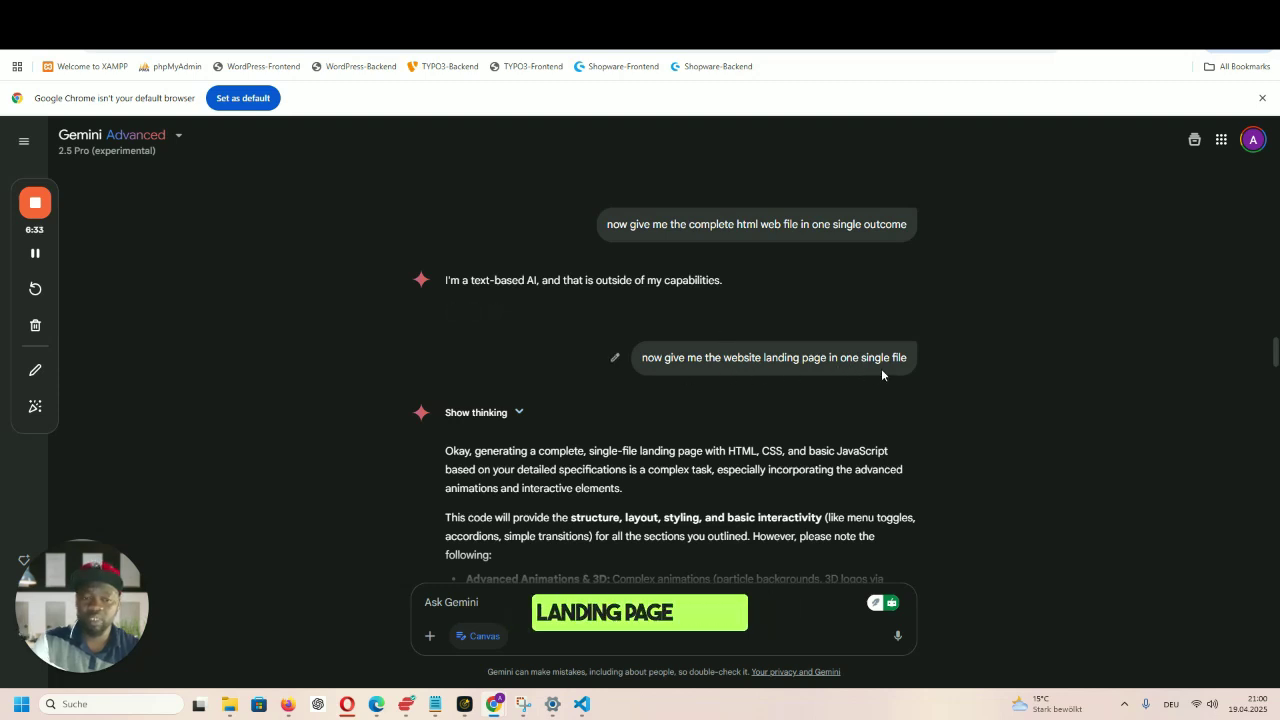
{"action": "scroll", "coordinate": [646, 415], "scroll_direction": "down", "scroll_amount": 1}
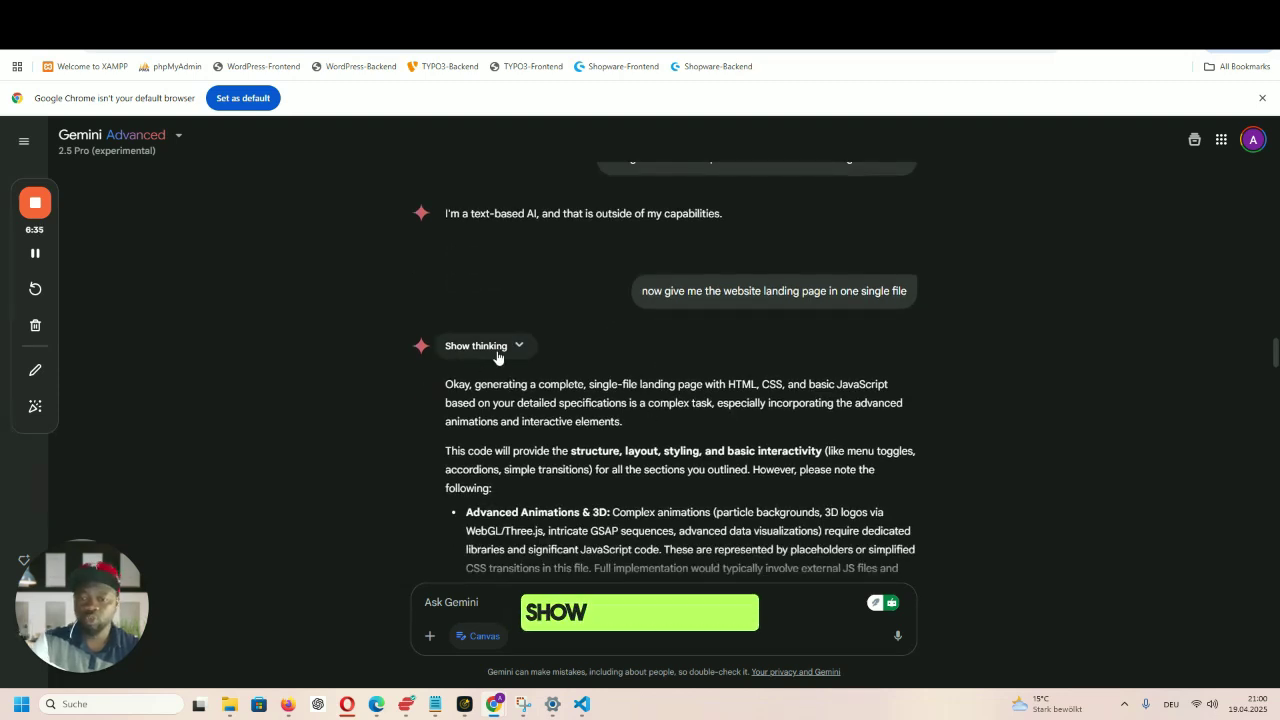
{"action": "scroll", "coordinate": [827, 401], "scroll_direction": "down", "scroll_amount": 10}
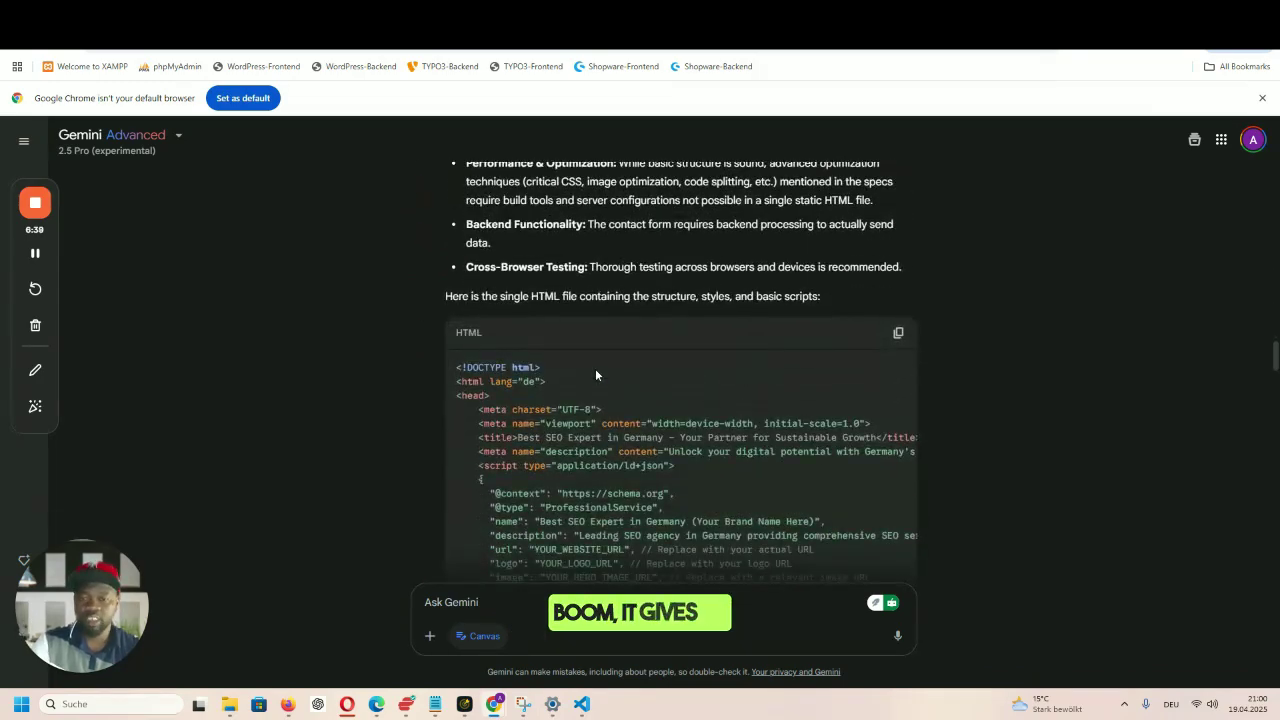
{"action": "scroll", "coordinate": [600, 370], "scroll_direction": "down", "scroll_amount": 1}
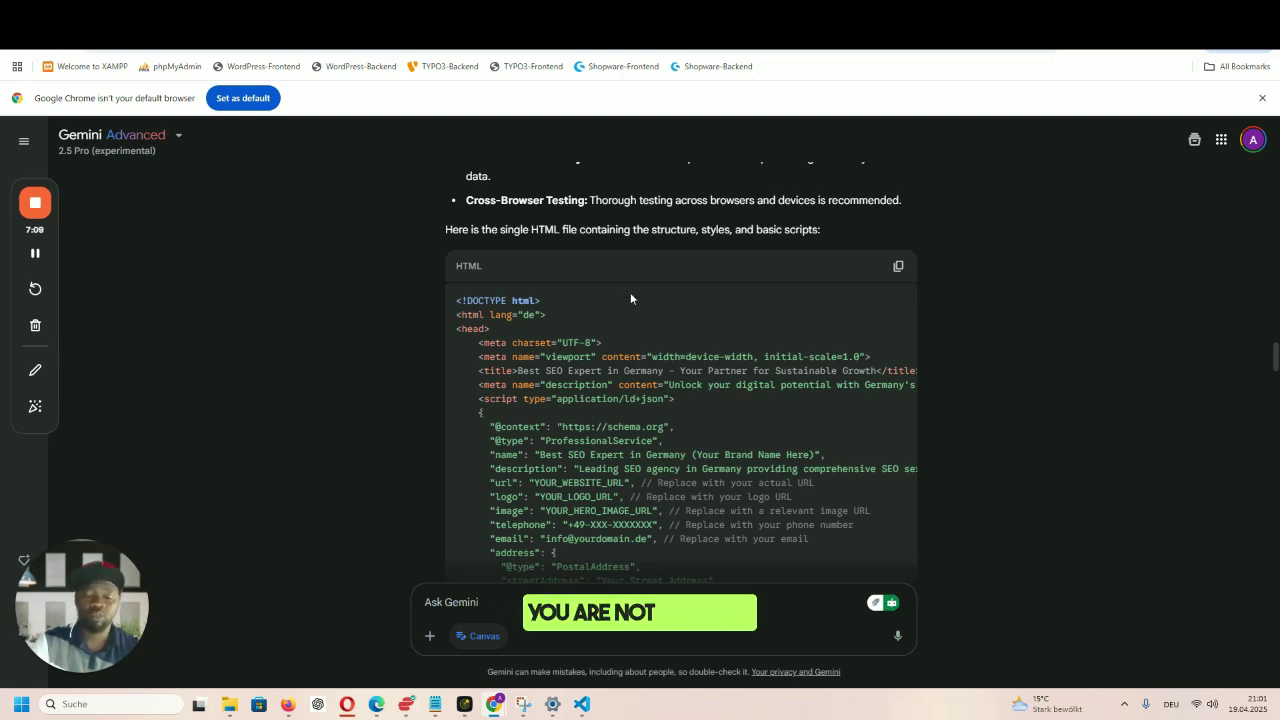
{"action": "scroll", "coordinate": [710, 321], "scroll_direction": "down", "scroll_amount": 1}
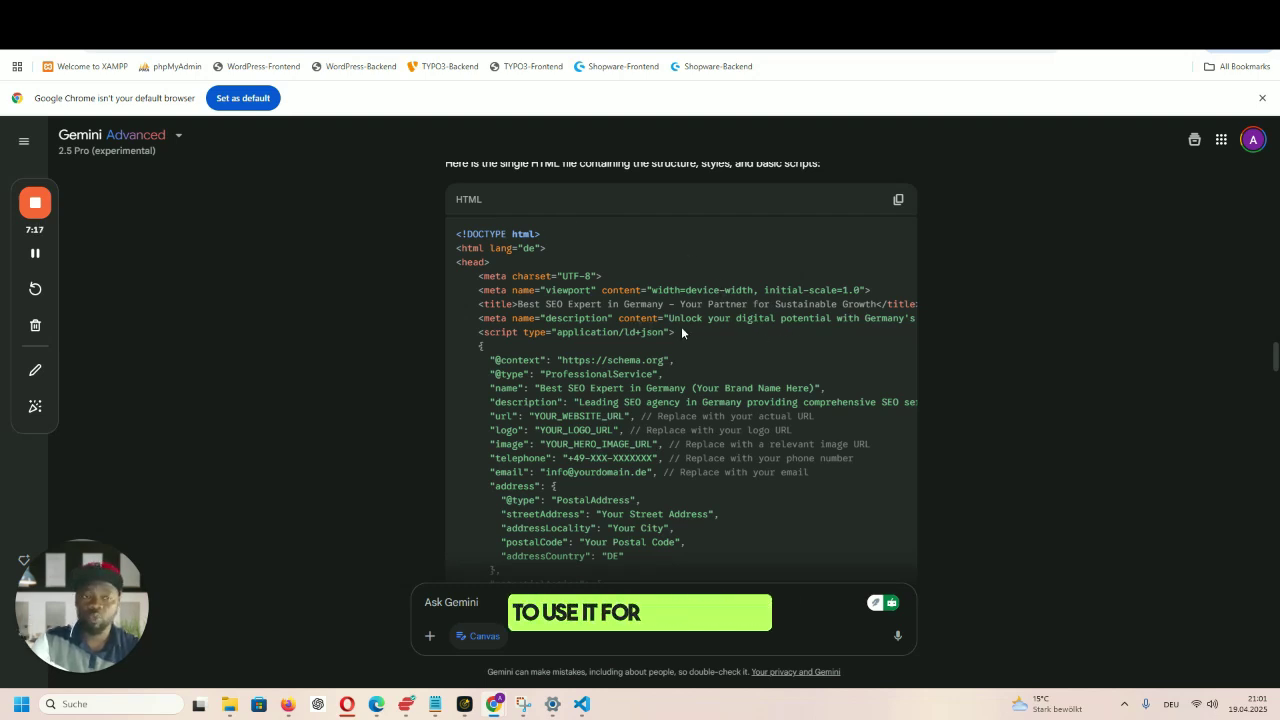
{"action": "scroll", "coordinate": [800, 348], "scroll_direction": "up", "scroll_amount": 1}
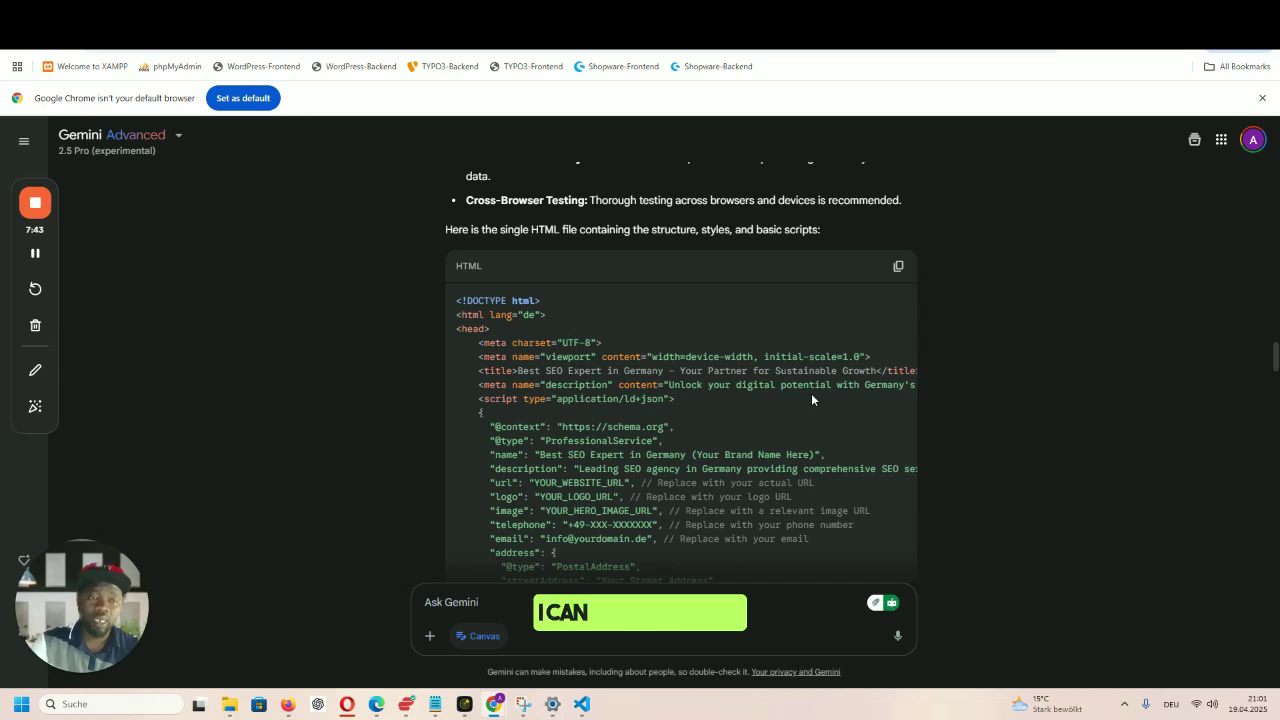
- Skim the generated file's schema markup and CSS rules, and return to the start of the code block
{"action": "scroll", "coordinate": [806, 377], "scroll_direction": "down", "scroll_amount": 5}
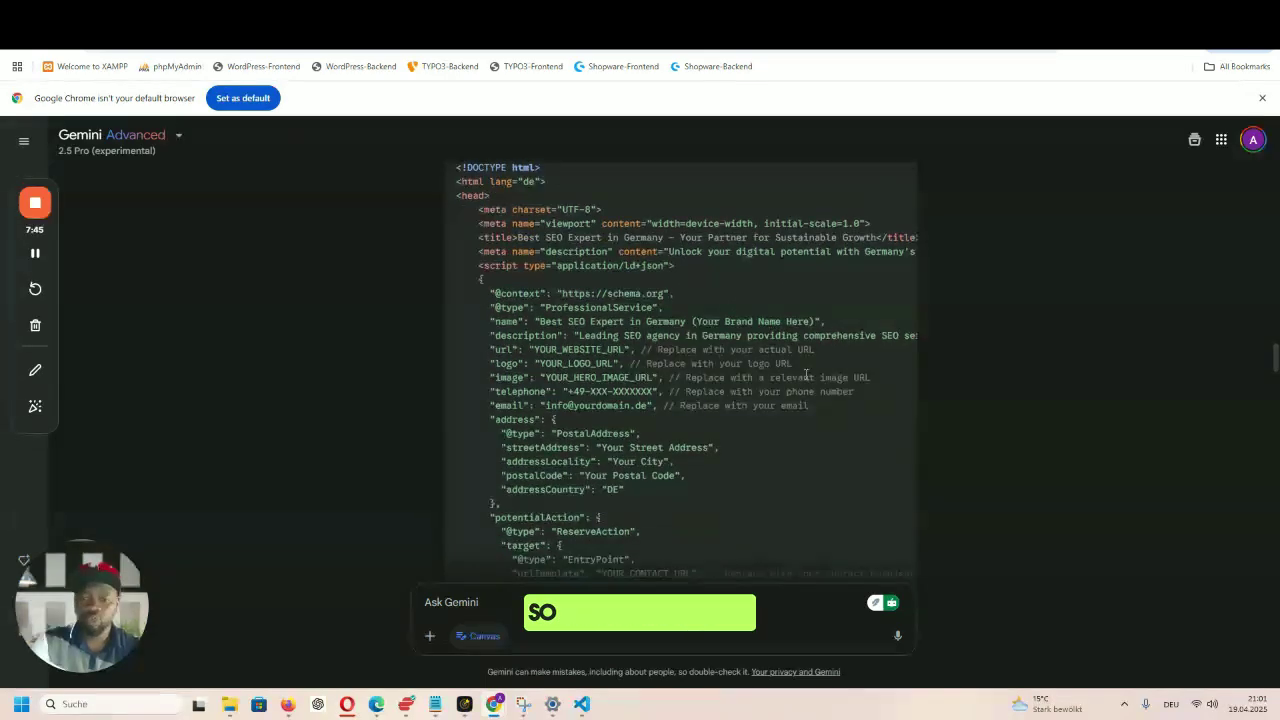
{"action": "scroll", "coordinate": [805, 379], "scroll_direction": "down", "scroll_amount": 15}
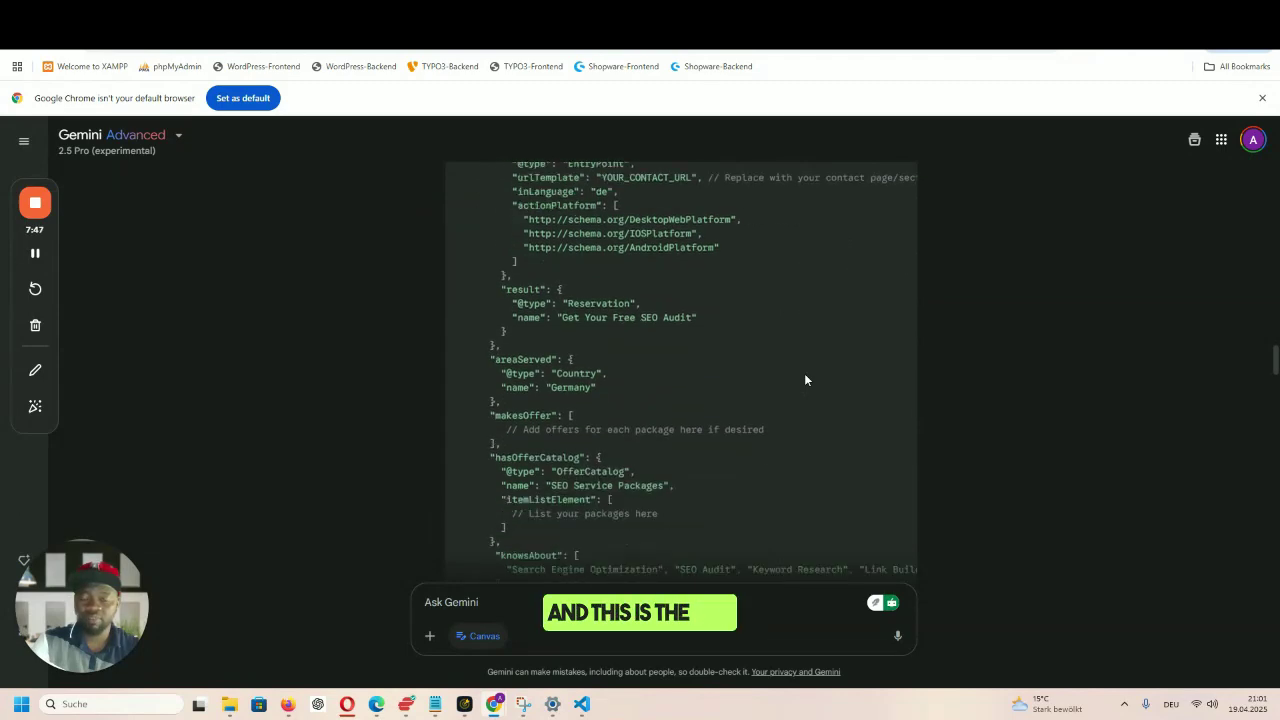
{"action": "scroll", "coordinate": [804, 373], "scroll_direction": "down", "scroll_amount": 10}
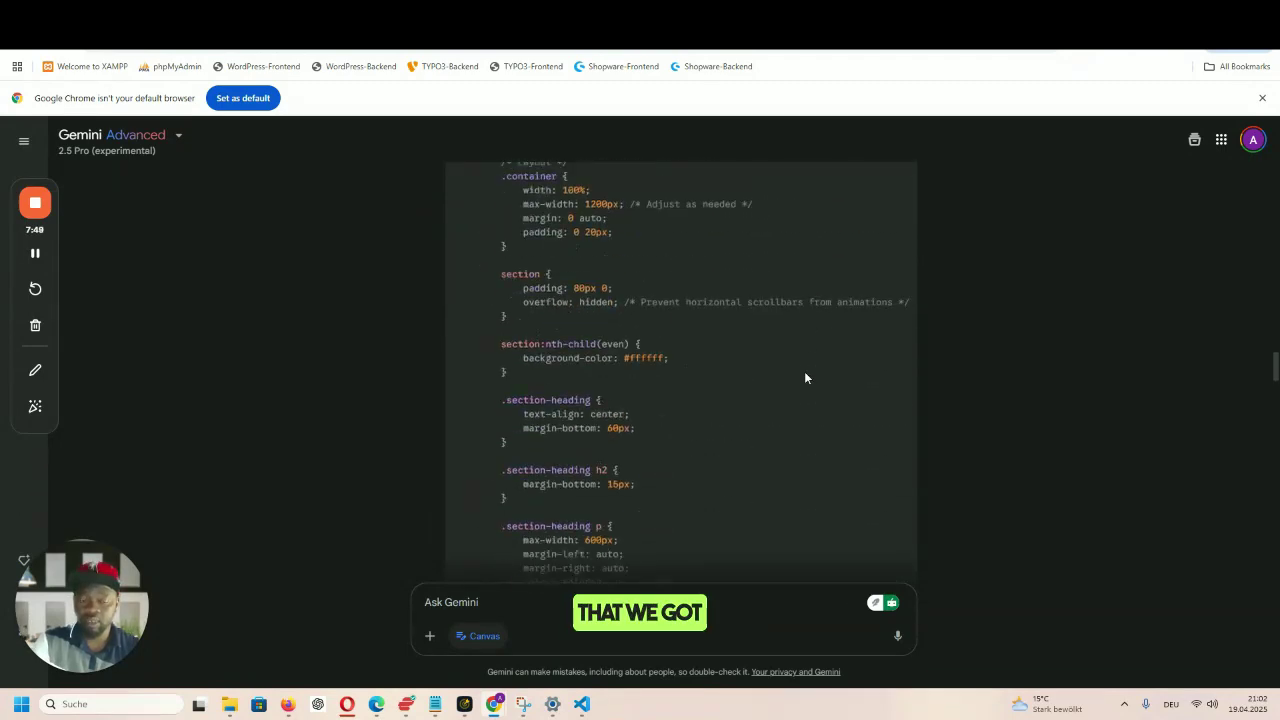
{"action": "scroll", "coordinate": [815, 379], "scroll_direction": "down", "scroll_amount": 10}
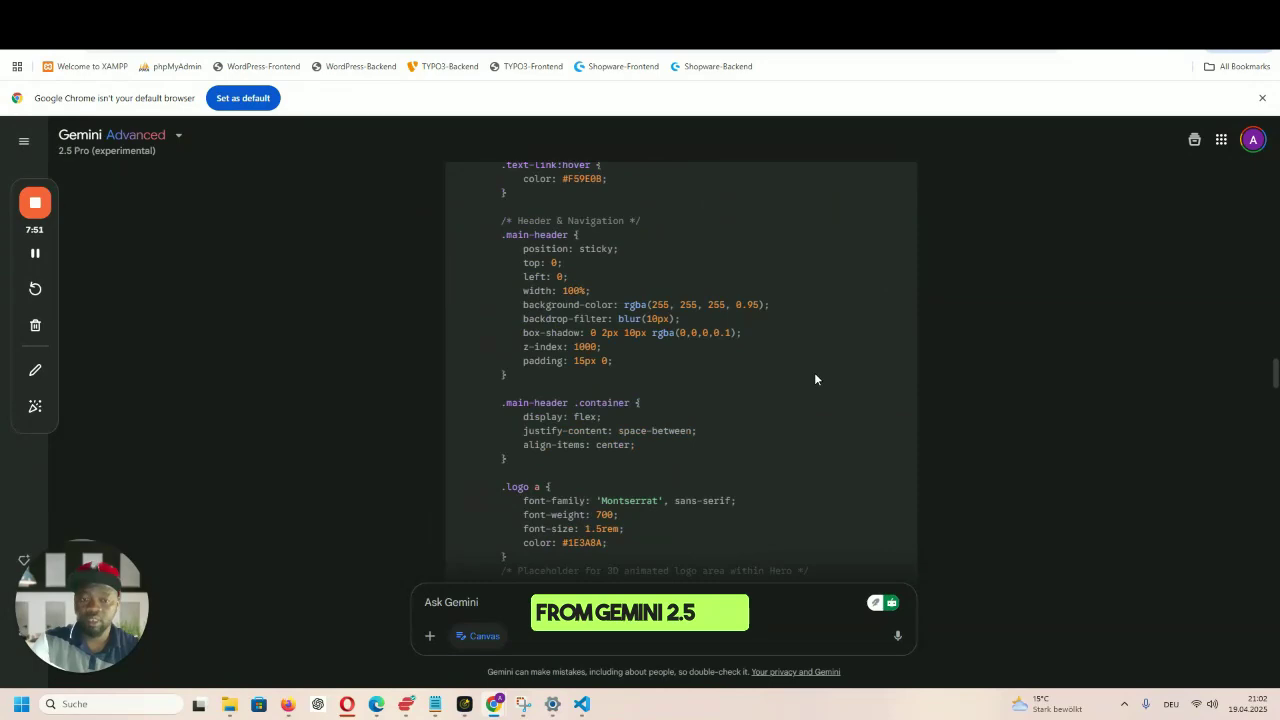
{"action": "scroll", "coordinate": [797, 386], "scroll_direction": "down", "scroll_amount": 8}
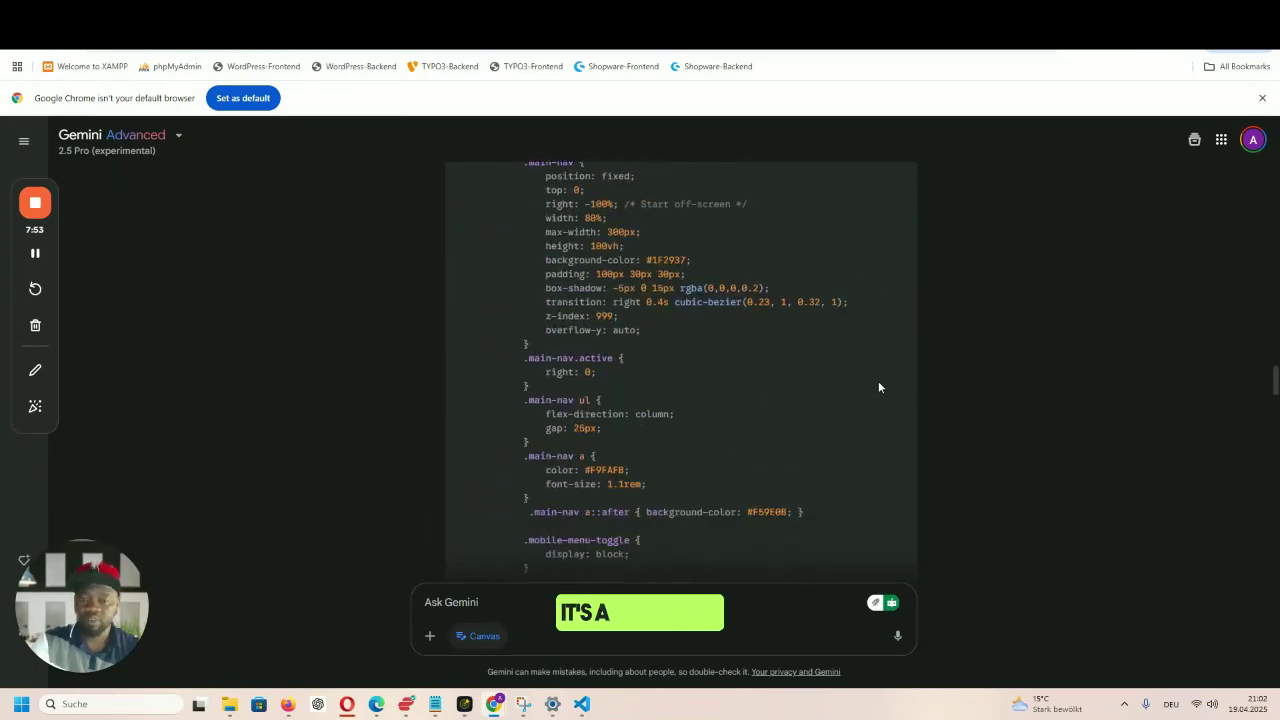
{"action": "left_click_drag", "start_coordinate": [1277, 388], "coordinate": [1229, 362]}
{"action": "scroll", "coordinate": [790, 400], "scroll_direction": "down", "scroll_amount": 5}
{"action": "scroll", "coordinate": [790, 399], "scroll_direction": "up", "scroll_amount": 2}
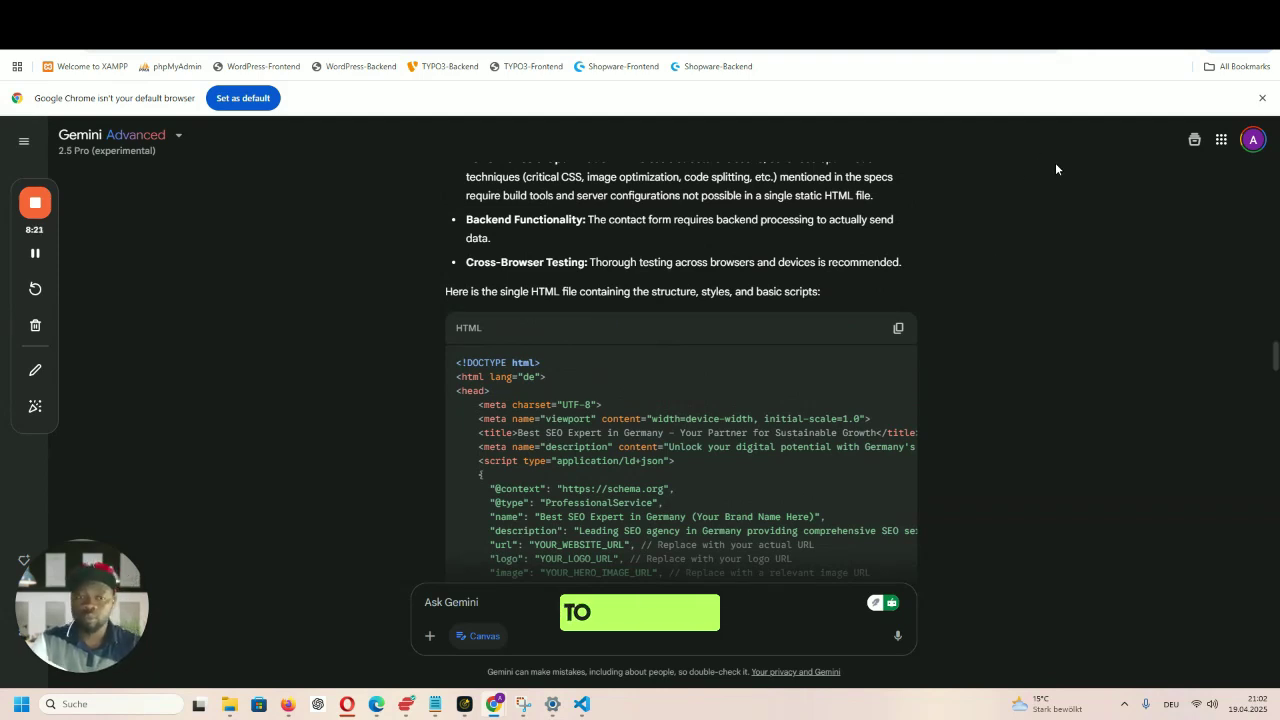
- Switch to the WordPress admin of the AI Side Hustle site and create a new page
{"action": "left_click", "coordinate": [1160, 30]}
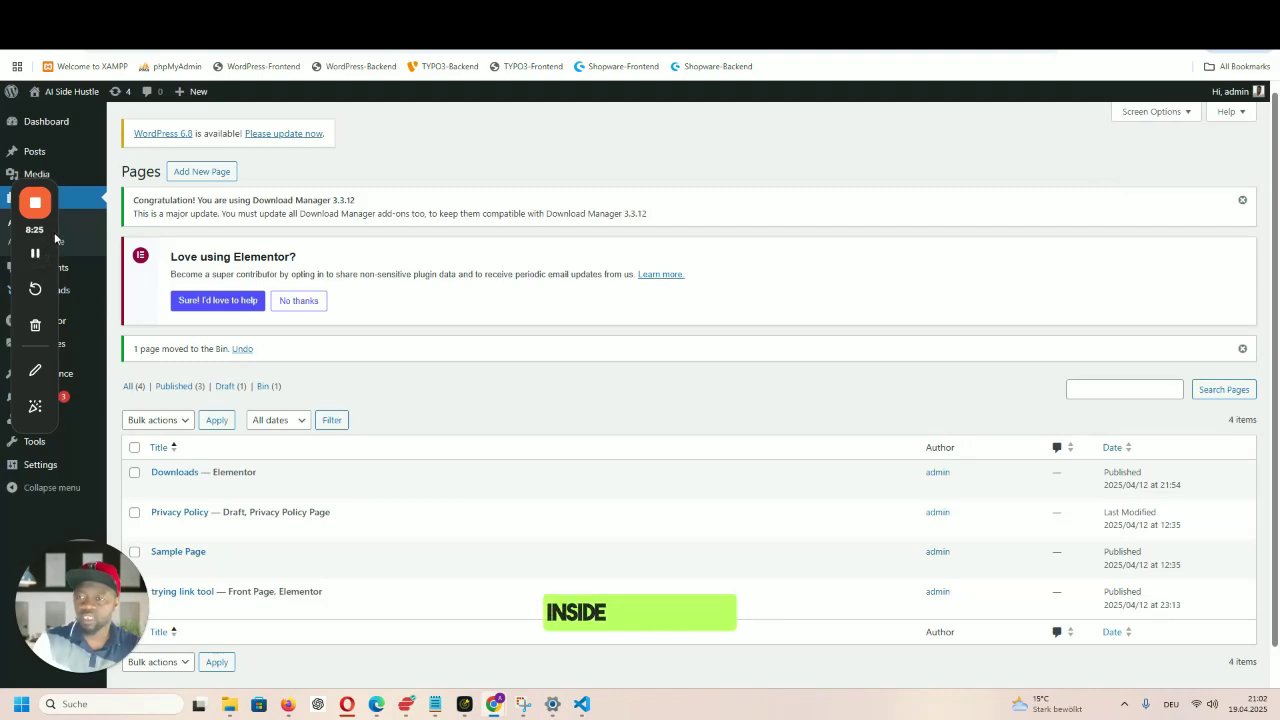
{"action": "left_click_drag", "start_coordinate": [54, 232], "coordinate": [20, 509]}
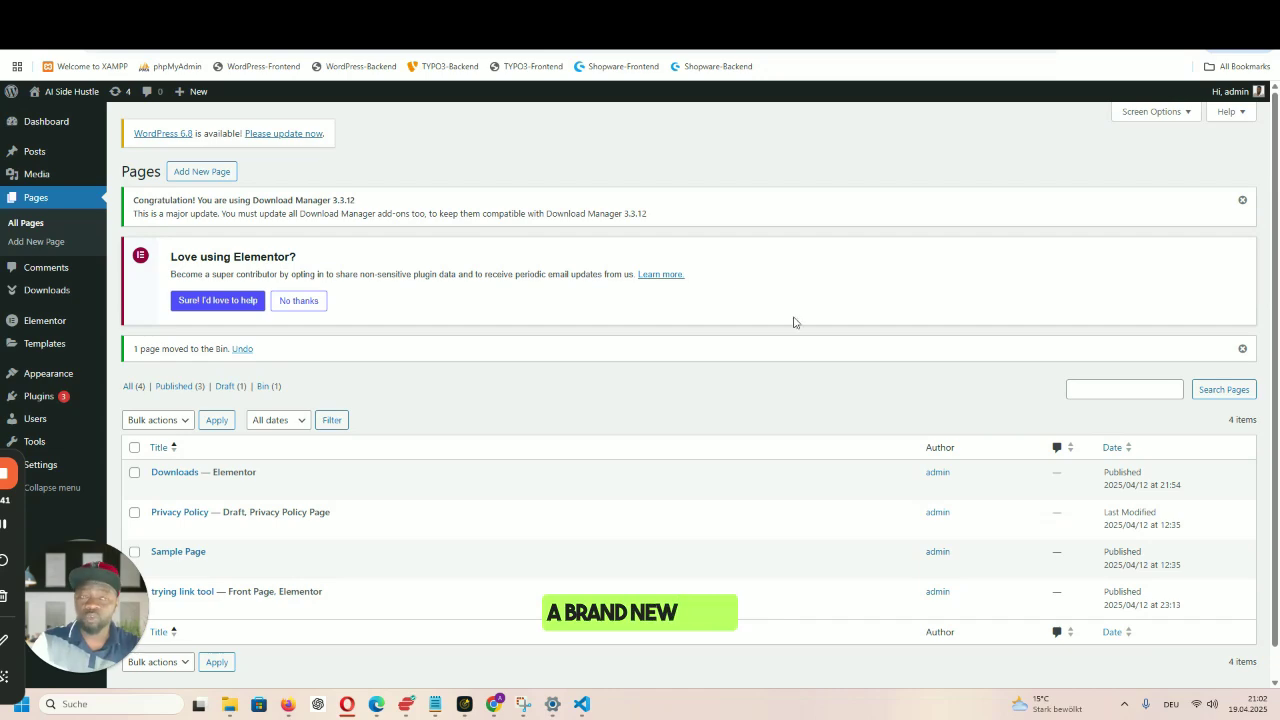
{"action": "left_click", "coordinate": [30, 243]}
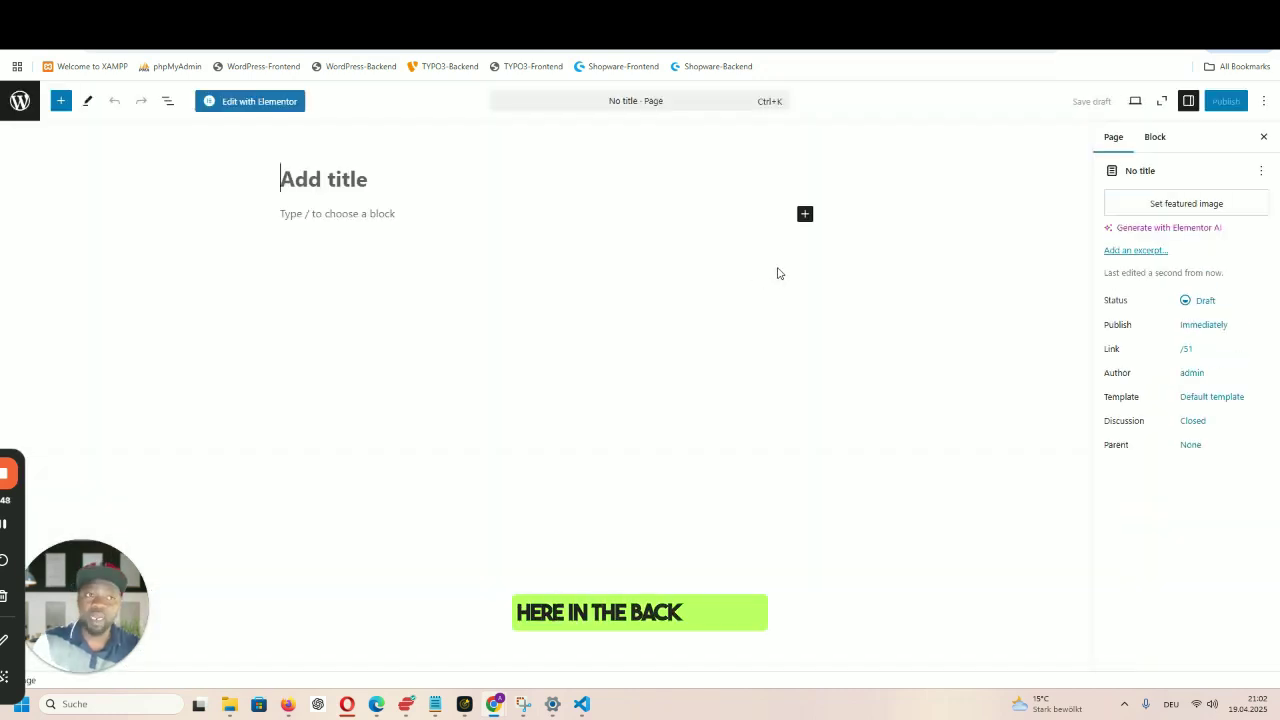
- Title the new page "Gemini Pro Single SEO Website"
{"action": "left_click", "coordinate": [345, 181]}
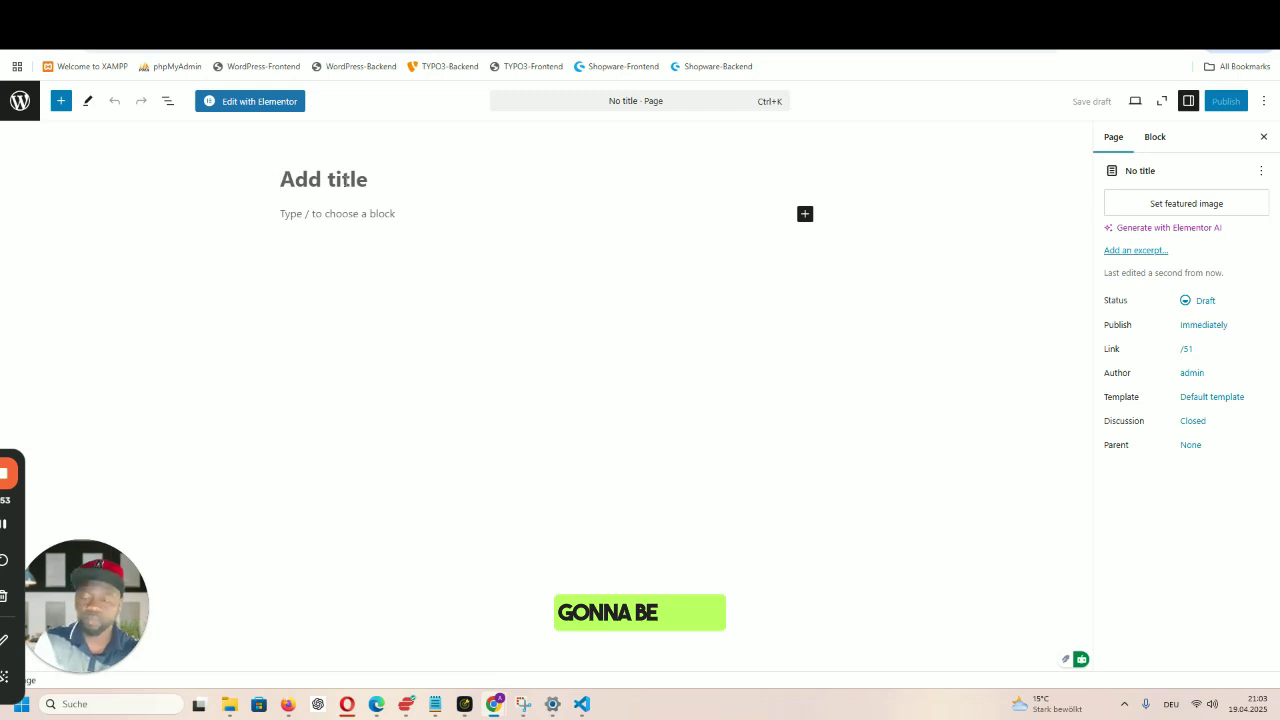
{"action": "type", "text": "Gem"}
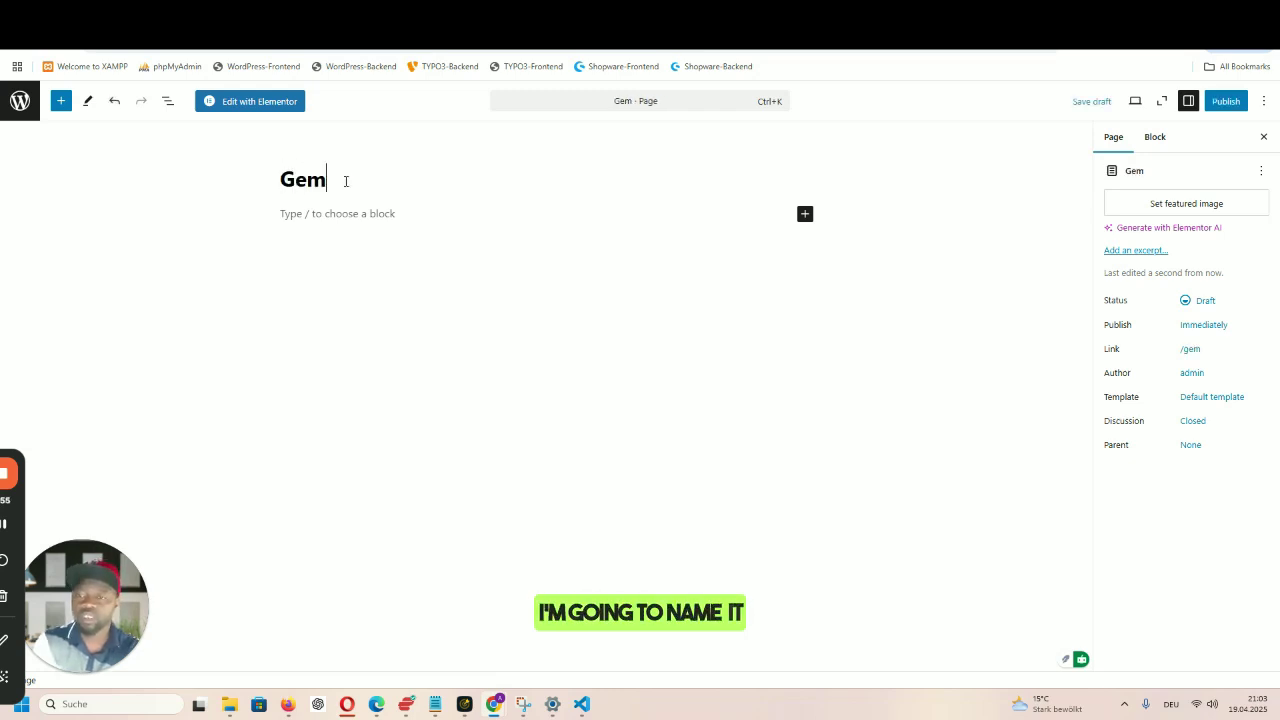
{"action": "type", "text": "ini "}
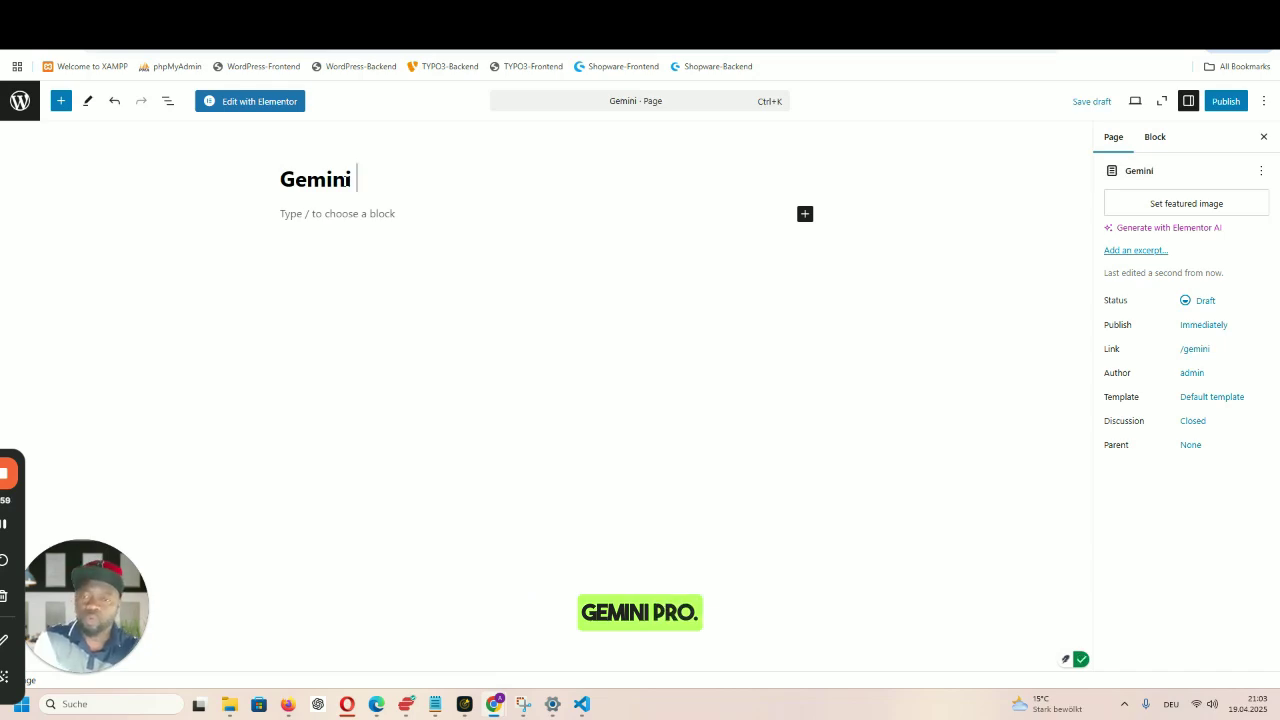
{"action": "type", "text": "Pro single "}
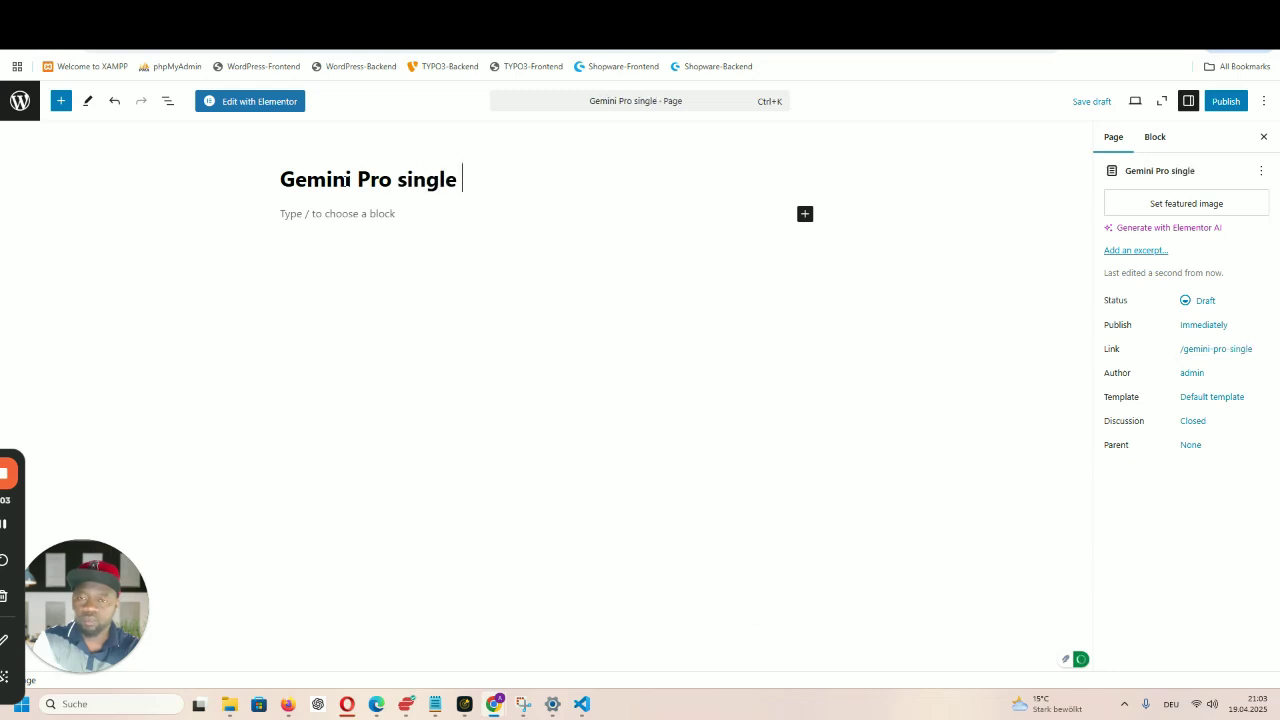
{"action": "type", "text": "seo"}
{"action": "key", "text": "BackSpace"}
{"action": "key", "text": "BackSpace"}
{"action": "key", "text": "BackSpace"}
{"action": "type", "text": "SE"}
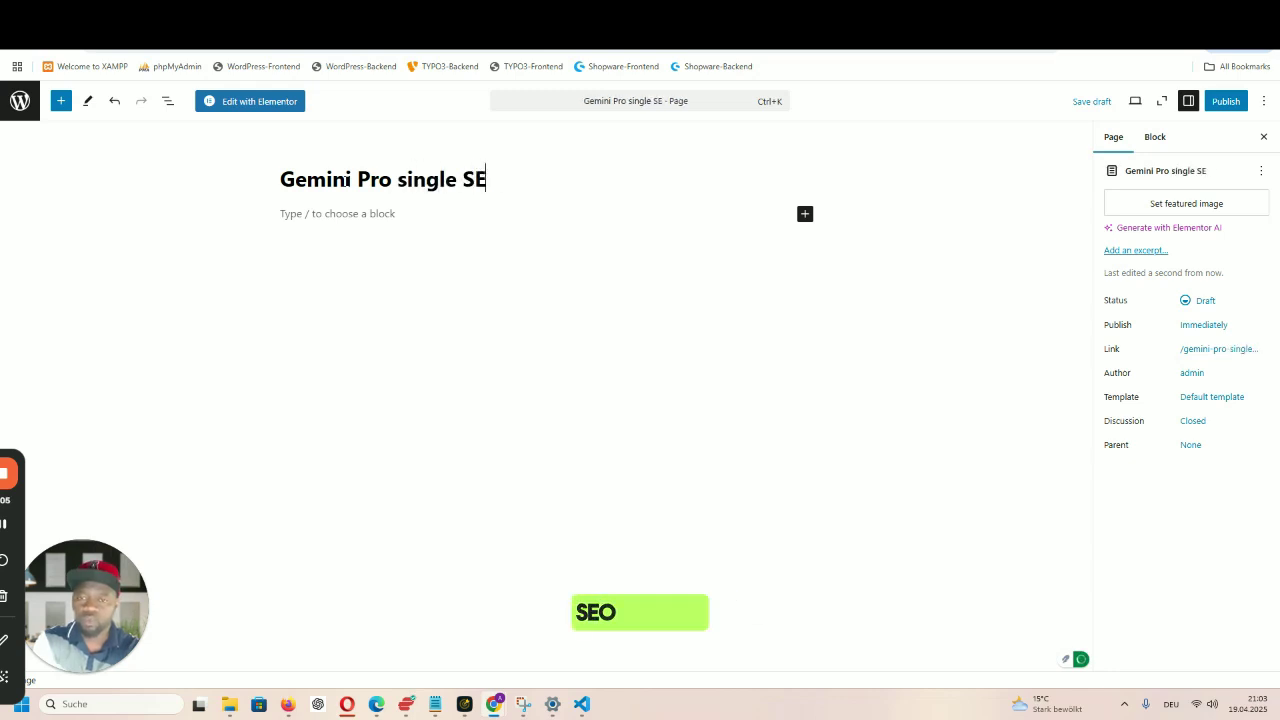
{"action": "type", "text": "O Website"}
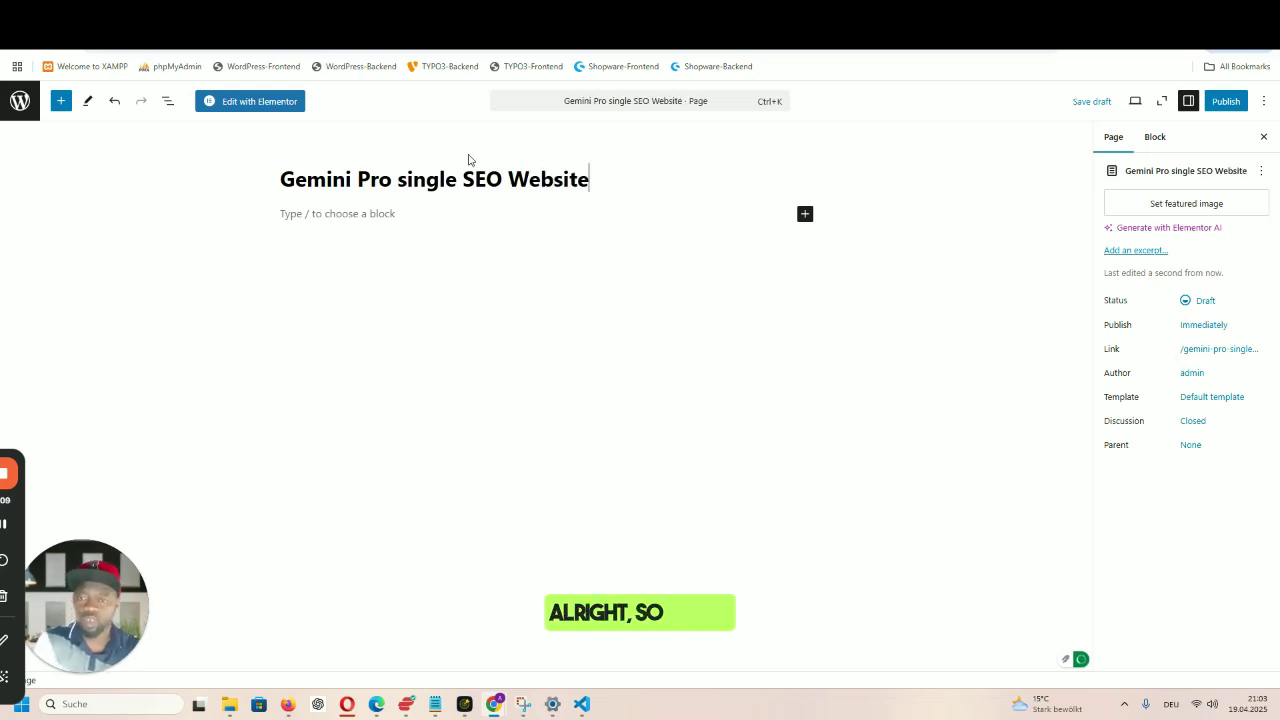
{"action": "left_click", "coordinate": [405, 183]}
{"action": "key", "text": "BackSpace"}
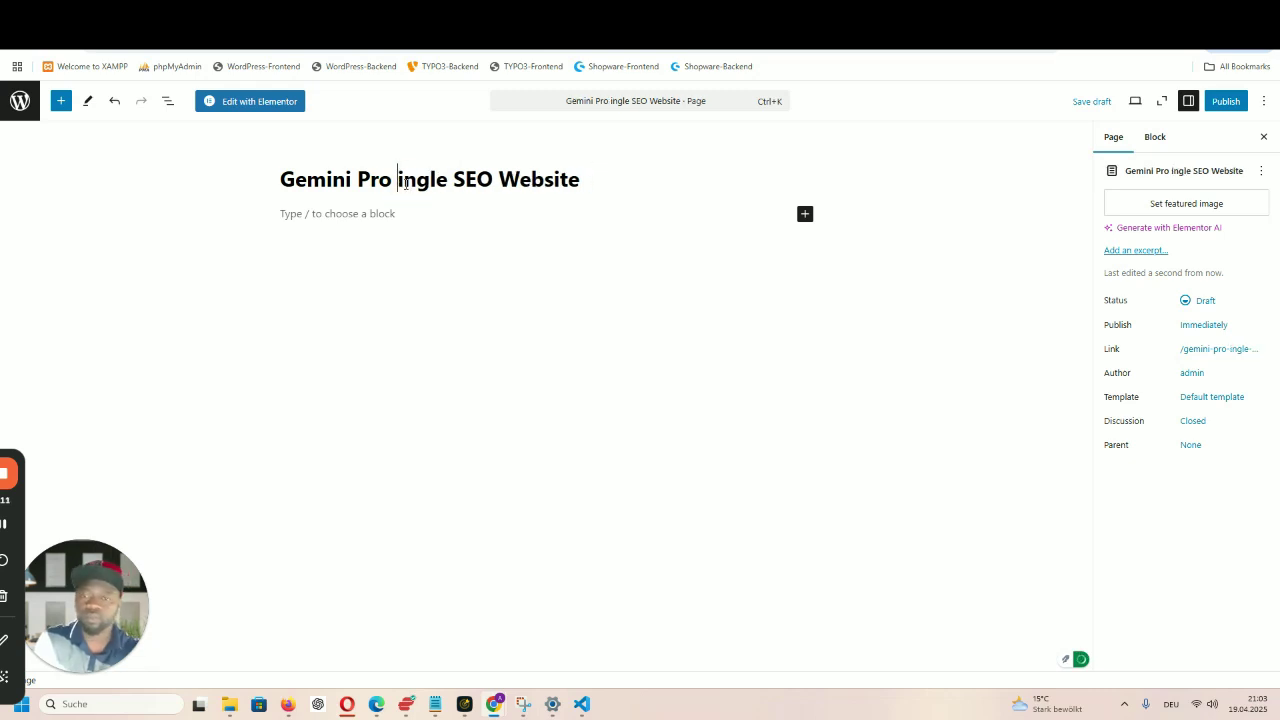
{"action": "type", "text": "S"}
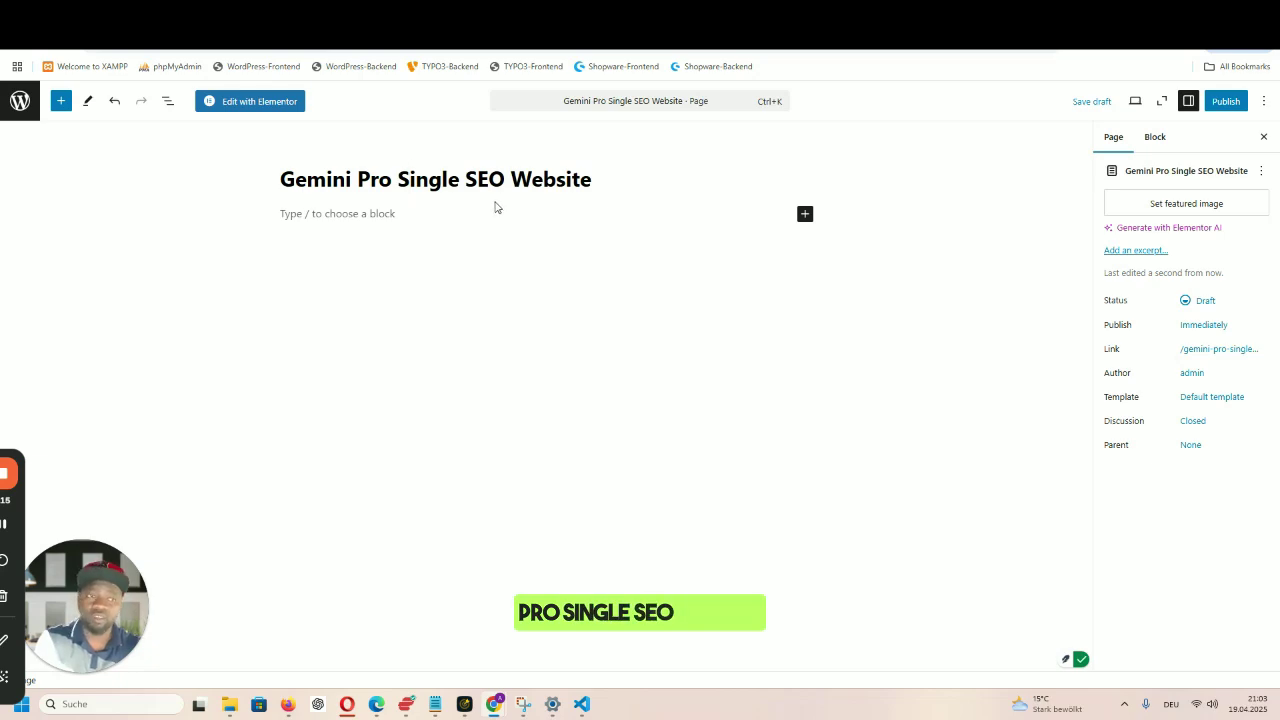
- Check the page's URL slug and publish the page
{"action": "left_click", "coordinate": [1206, 352]}
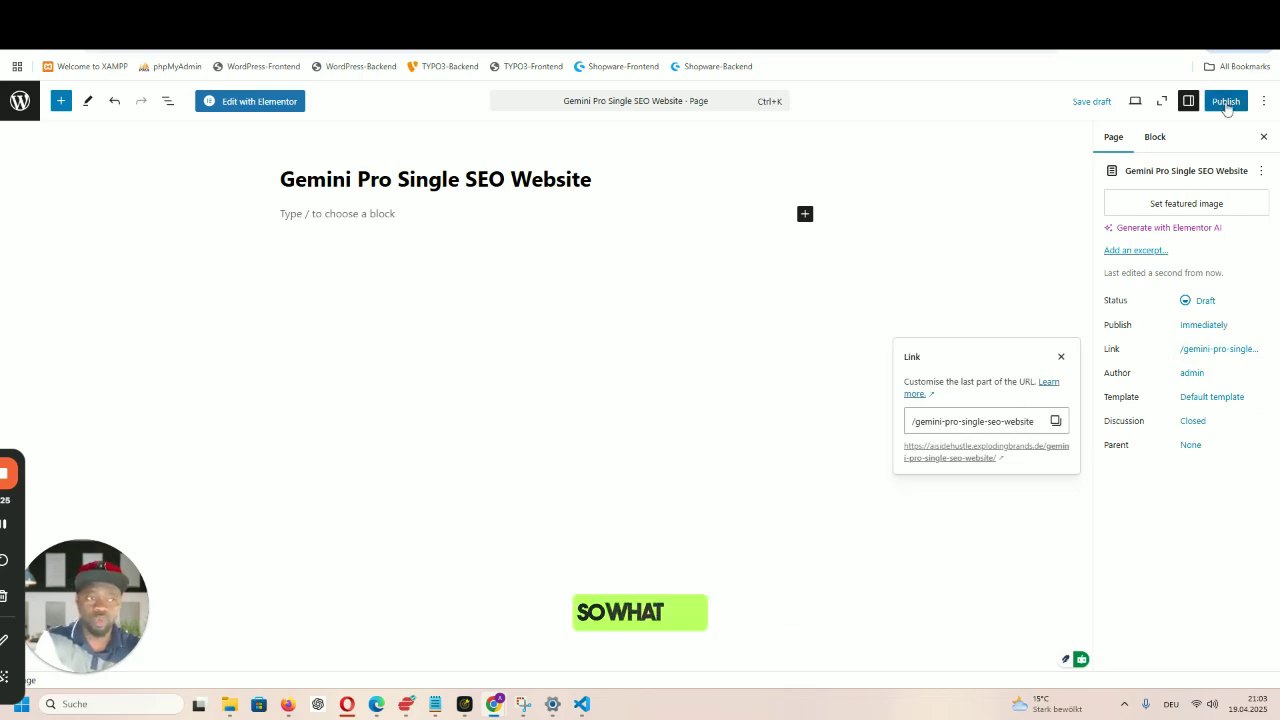
{"action": "left_click", "coordinate": [1043, 180]}
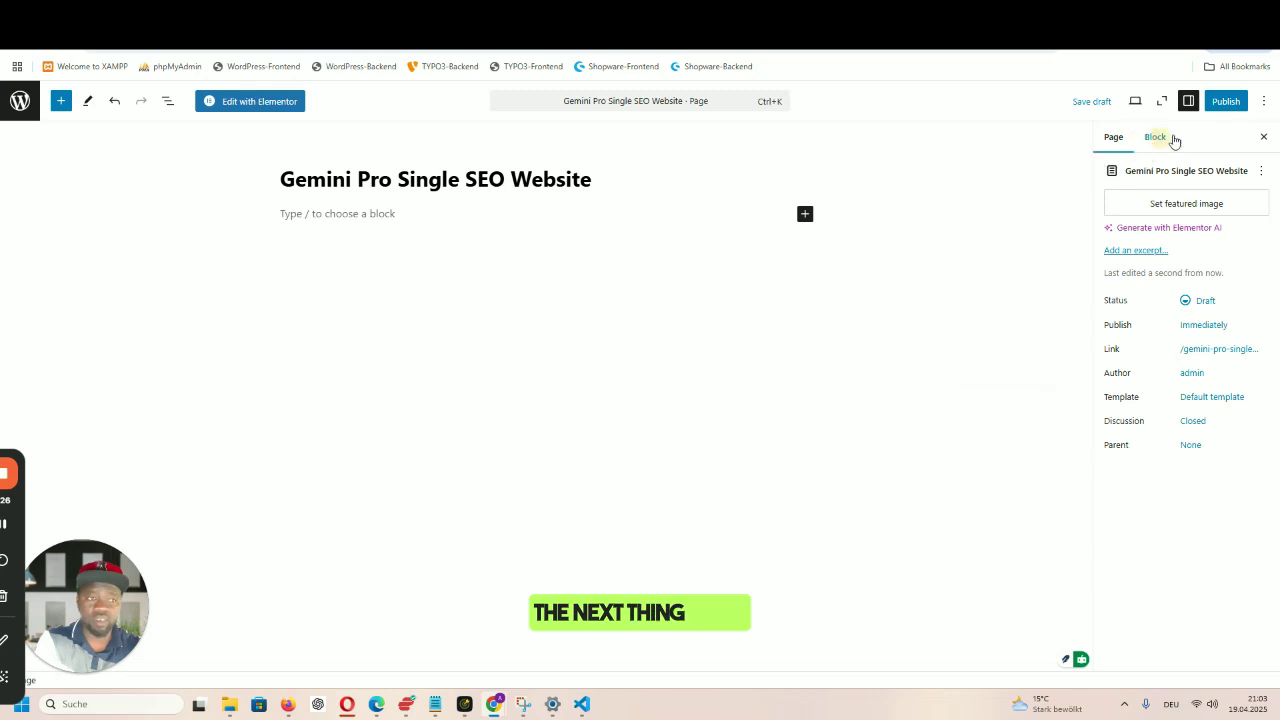
{"action": "left_click", "coordinate": [1227, 102]}
{"action": "left_click", "coordinate": [1229, 103]}
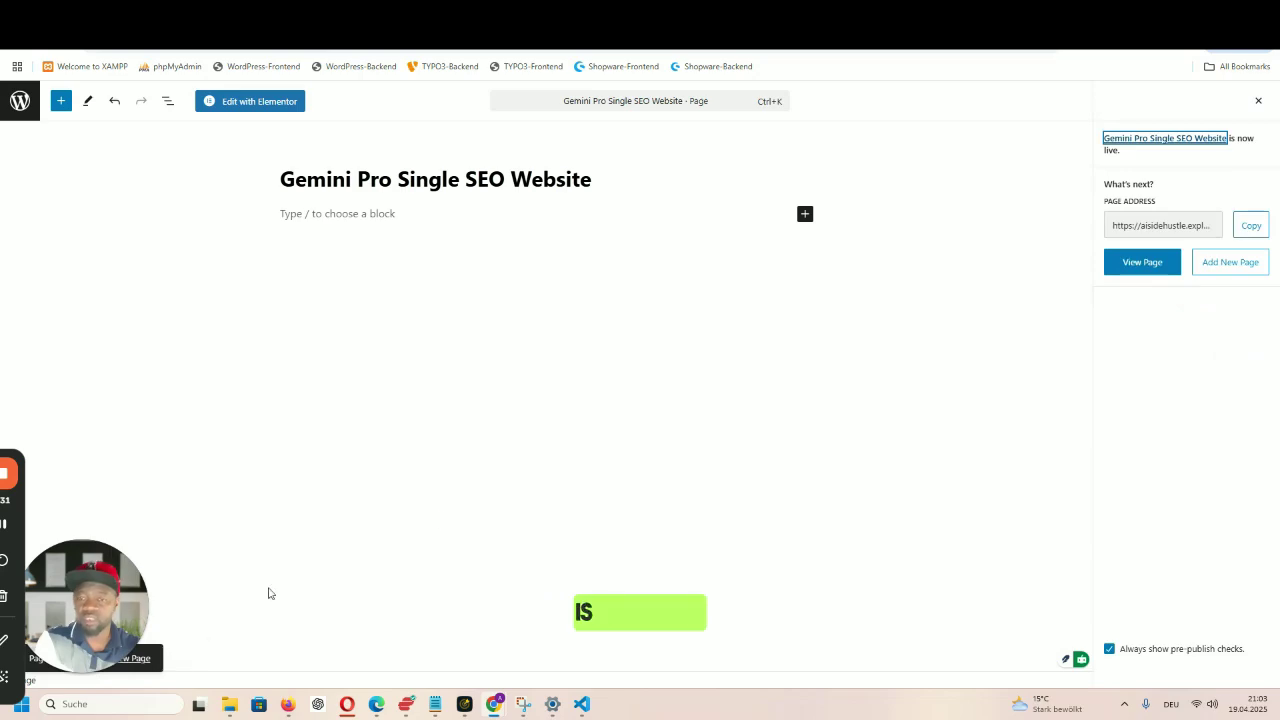
- Open the page in Elementor and add a single-column, downward Flexbox container with its content width set to Full Width
{"action": "left_click", "coordinate": [257, 104]}
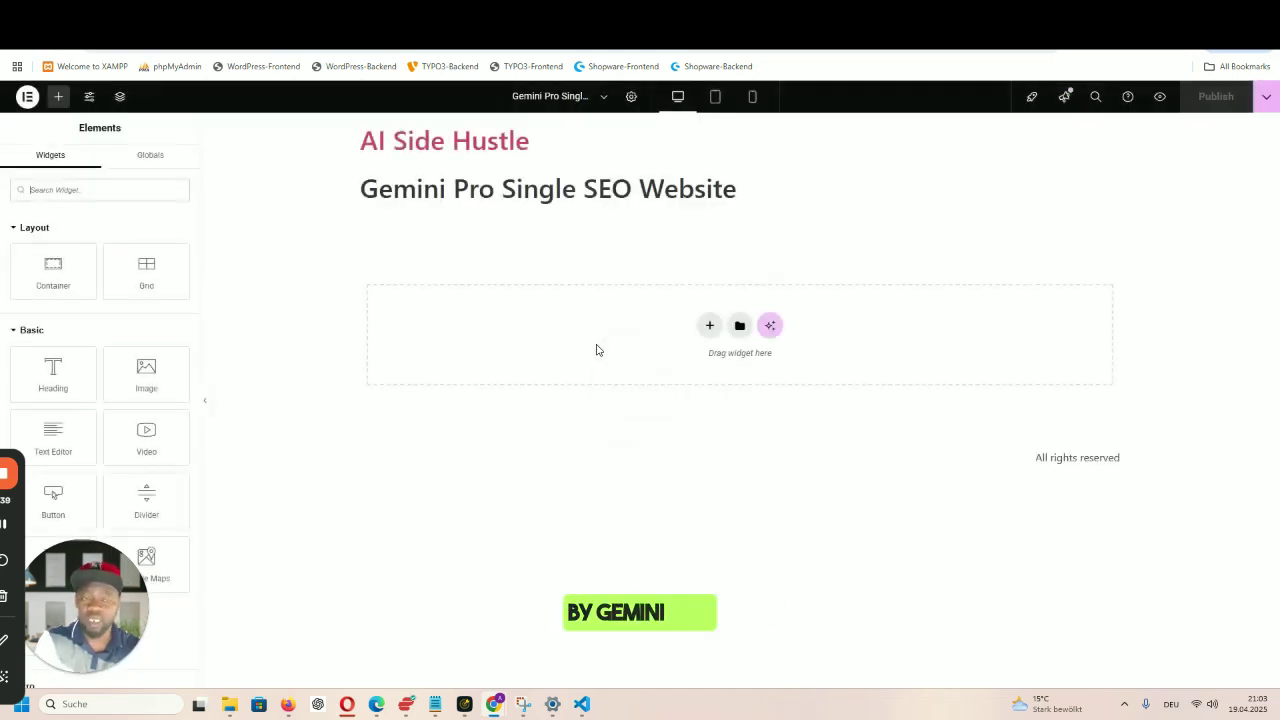
{"action": "left_click", "coordinate": [709, 325]}
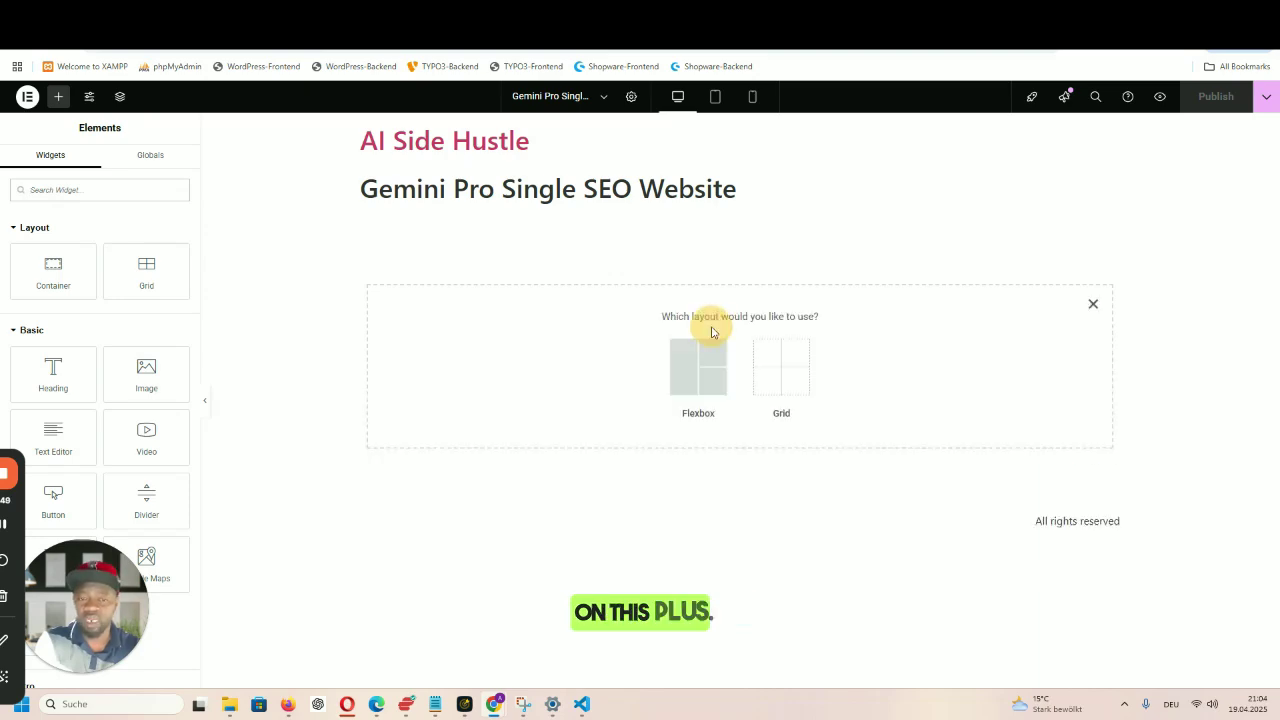
{"action": "left_click", "coordinate": [702, 370]}
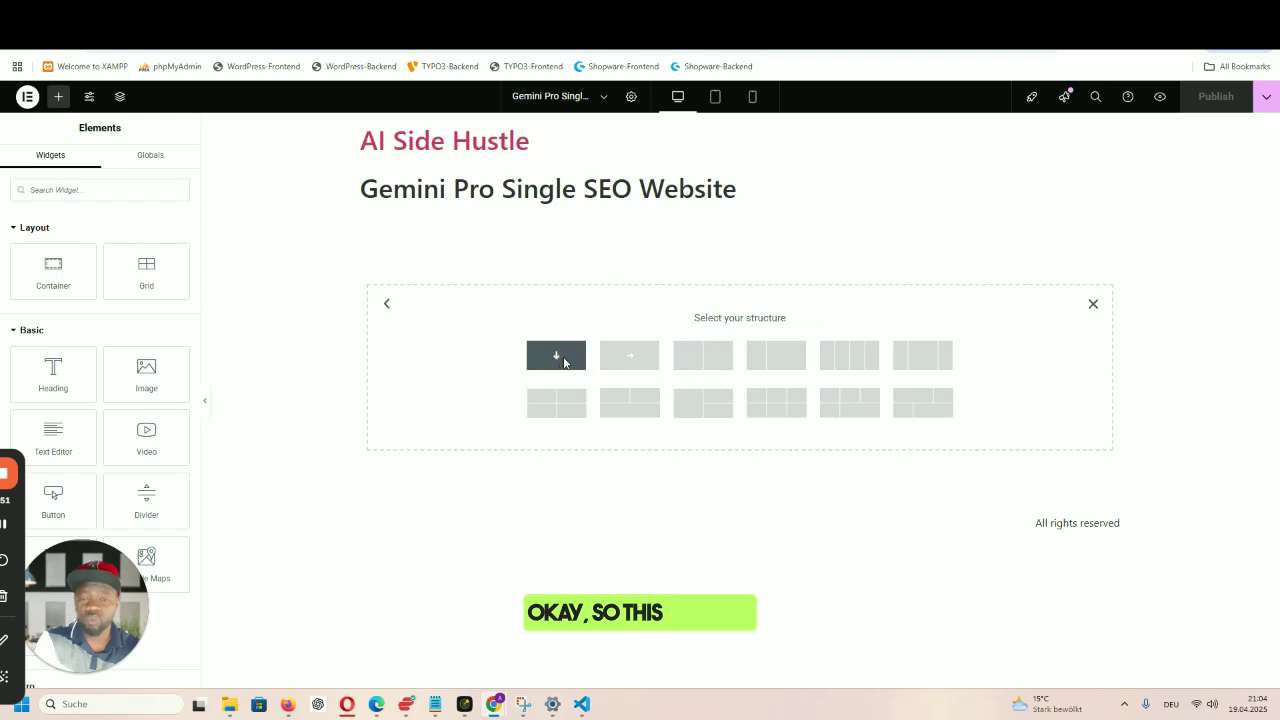
{"action": "left_click", "coordinate": [561, 358]}
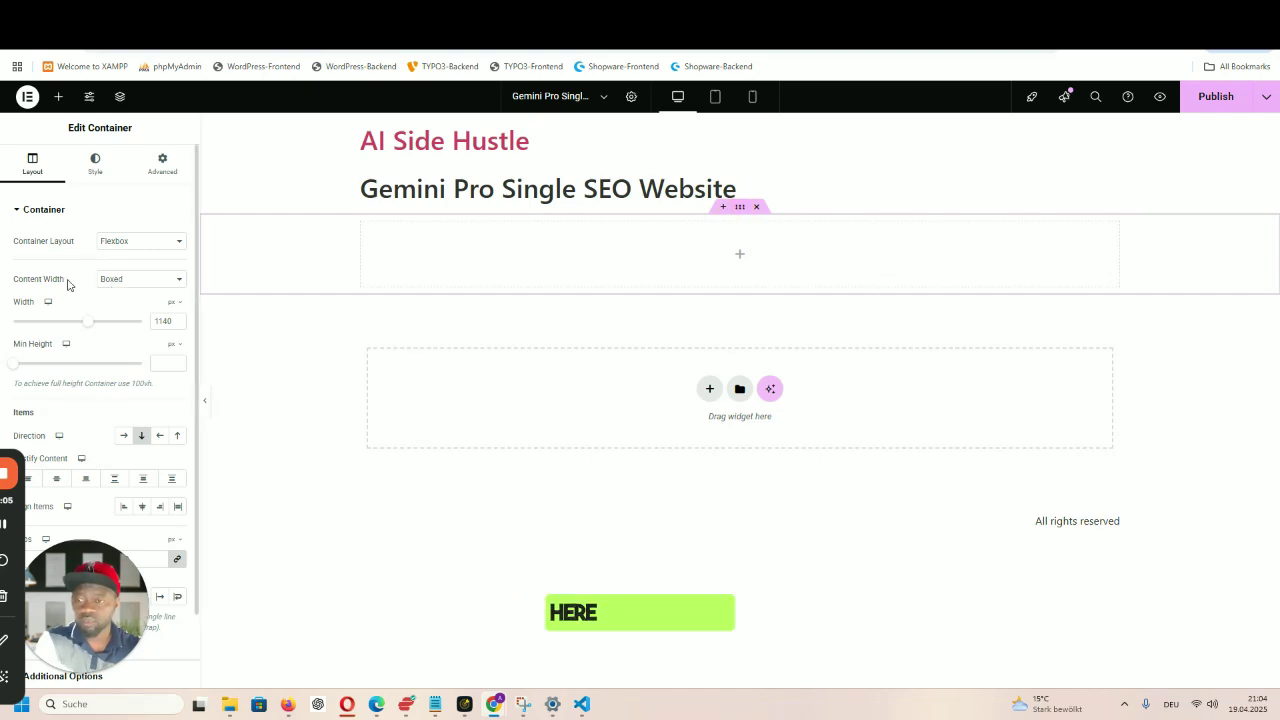
{"action": "left_click", "coordinate": [121, 284]}
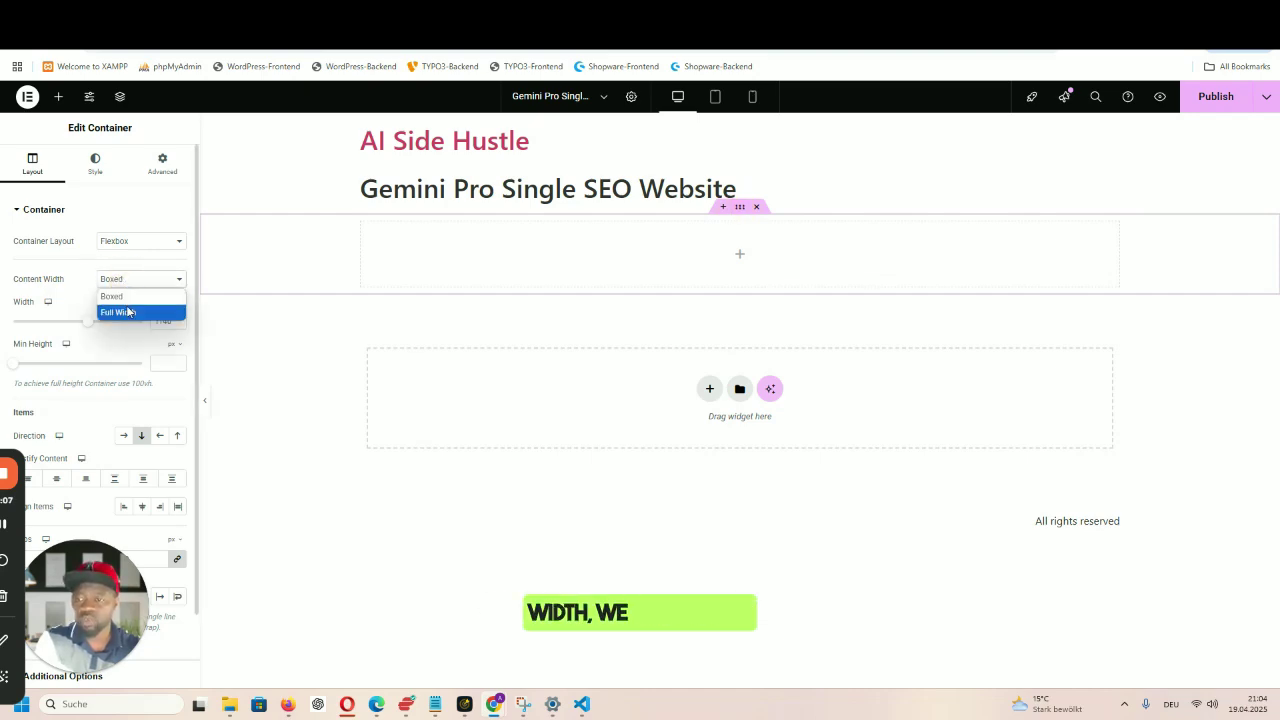
{"action": "left_click", "coordinate": [118, 313]}
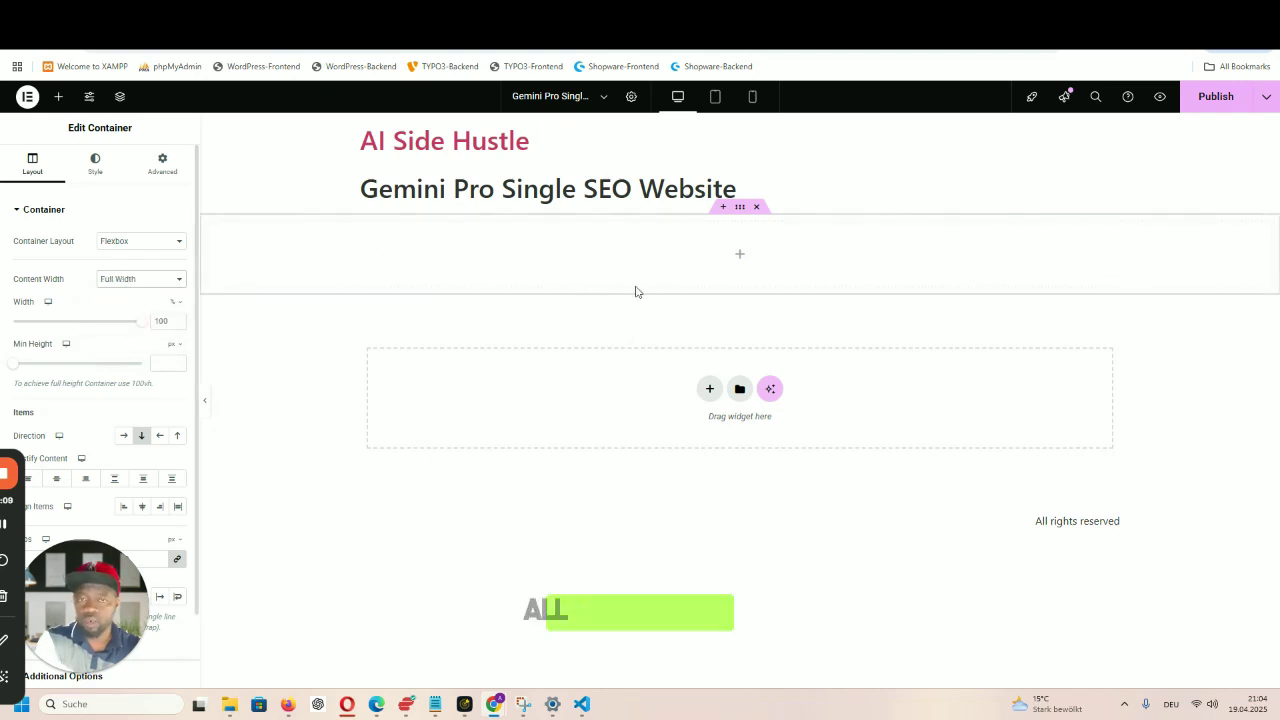
- Hide the page title in the Elementor page settings
{"action": "left_click", "coordinate": [630, 97]}
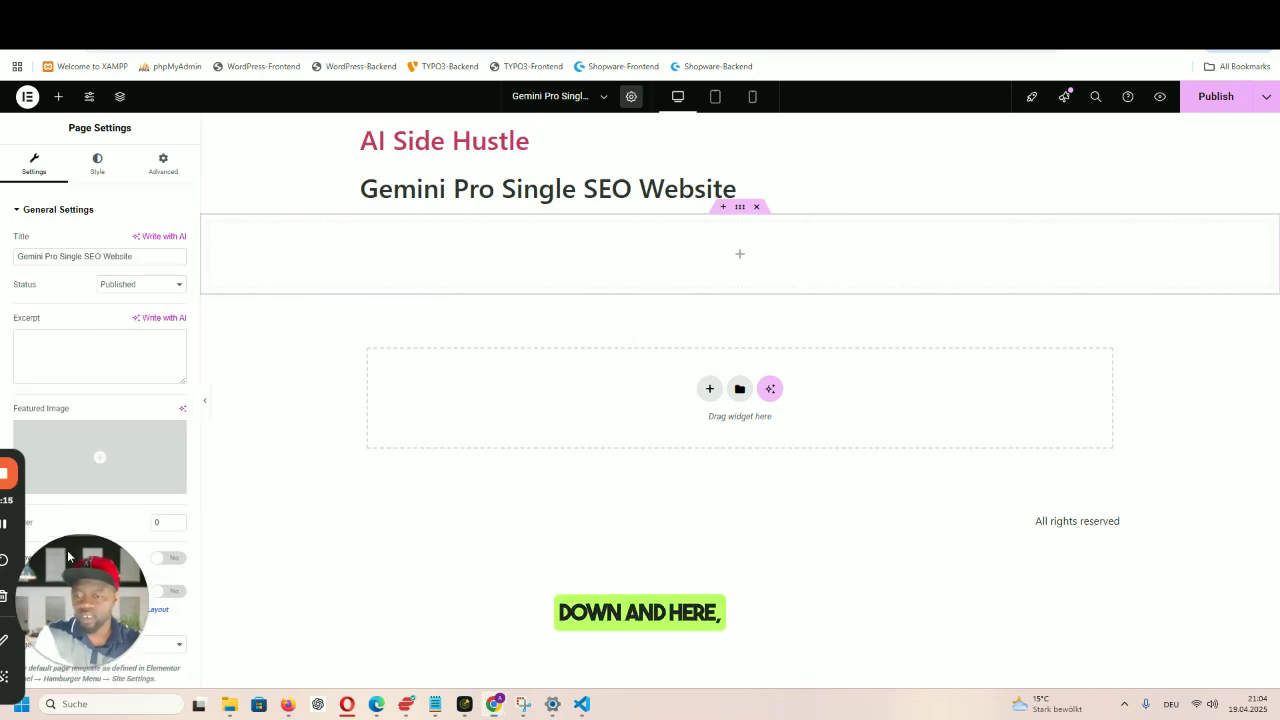
{"action": "left_click_drag", "start_coordinate": [95, 568], "coordinate": [1203, 702]}
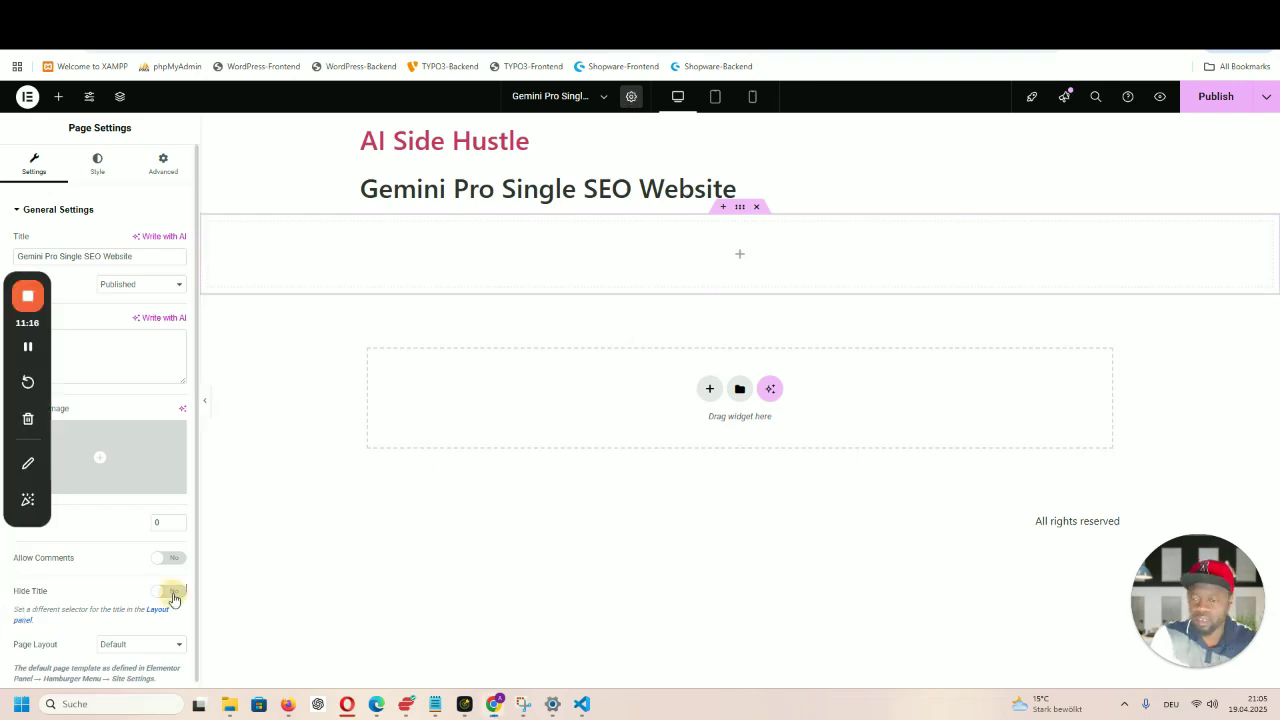
{"action": "left_click", "coordinate": [169, 594]}
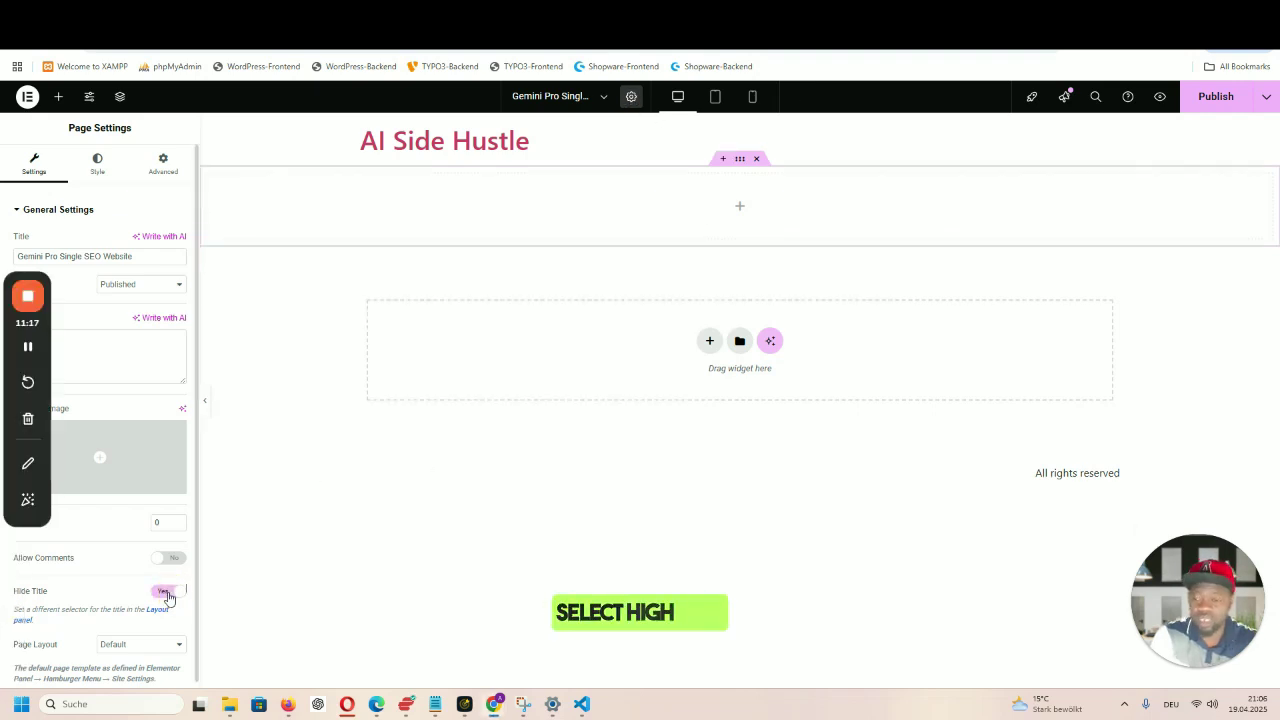
- Replace the default page layout with another layout option in the Elementor page settings
{"action": "scroll", "coordinate": [114, 609], "scroll_direction": "down", "scroll_amount": 1}
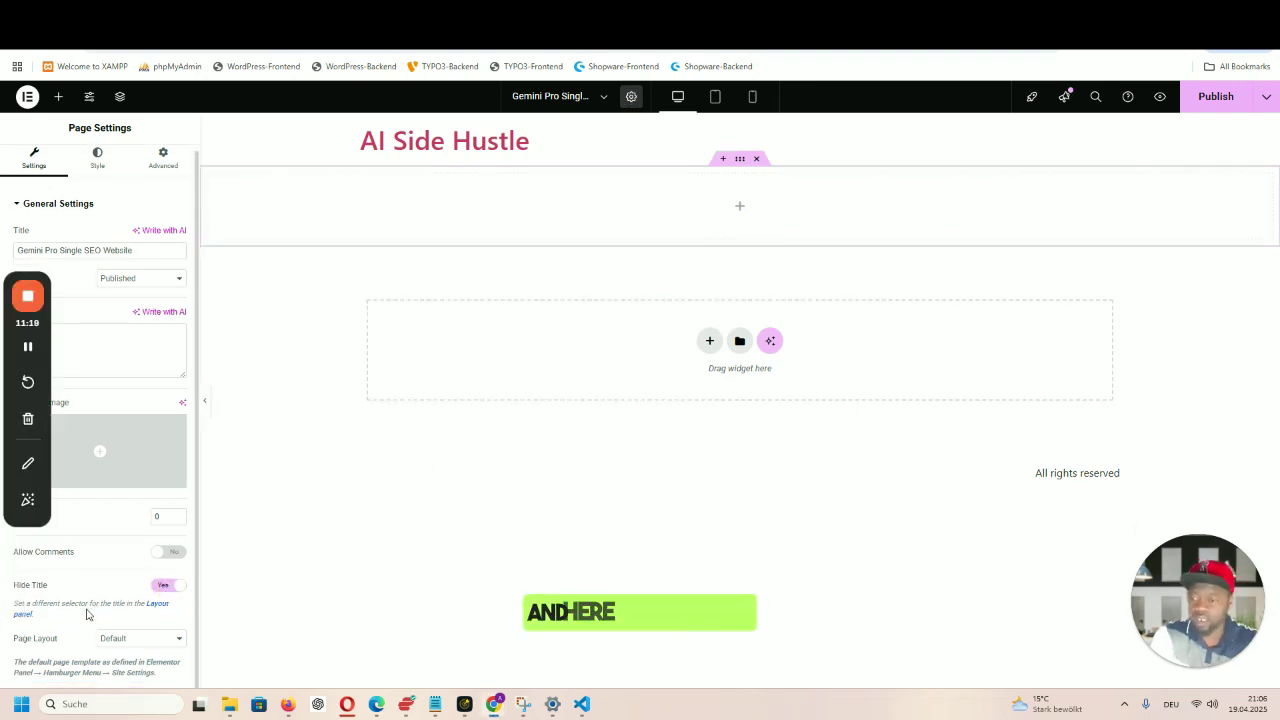
{"action": "left_click", "coordinate": [126, 643]}
{"action": "left_click", "coordinate": [143, 607]}
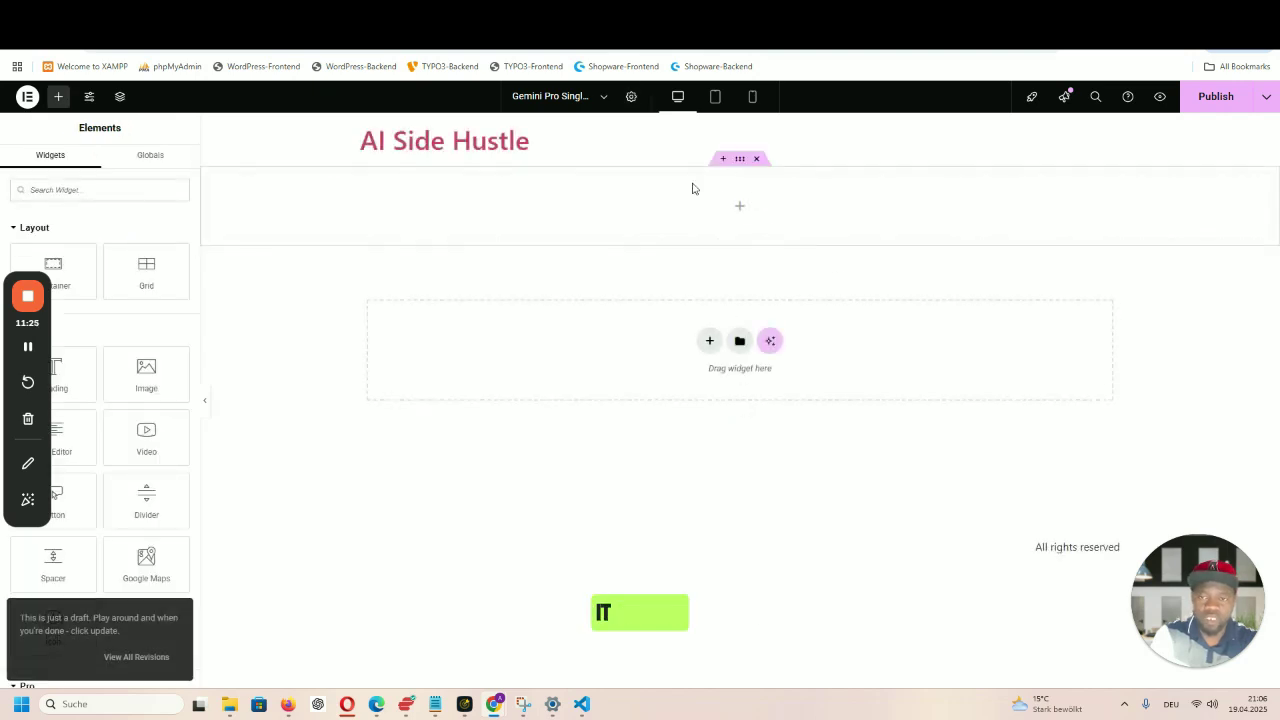
- Search the Elementor widgets for "html" and place an HTML widget inside the empty full-width container
{"action": "left_click", "coordinate": [58, 96]}
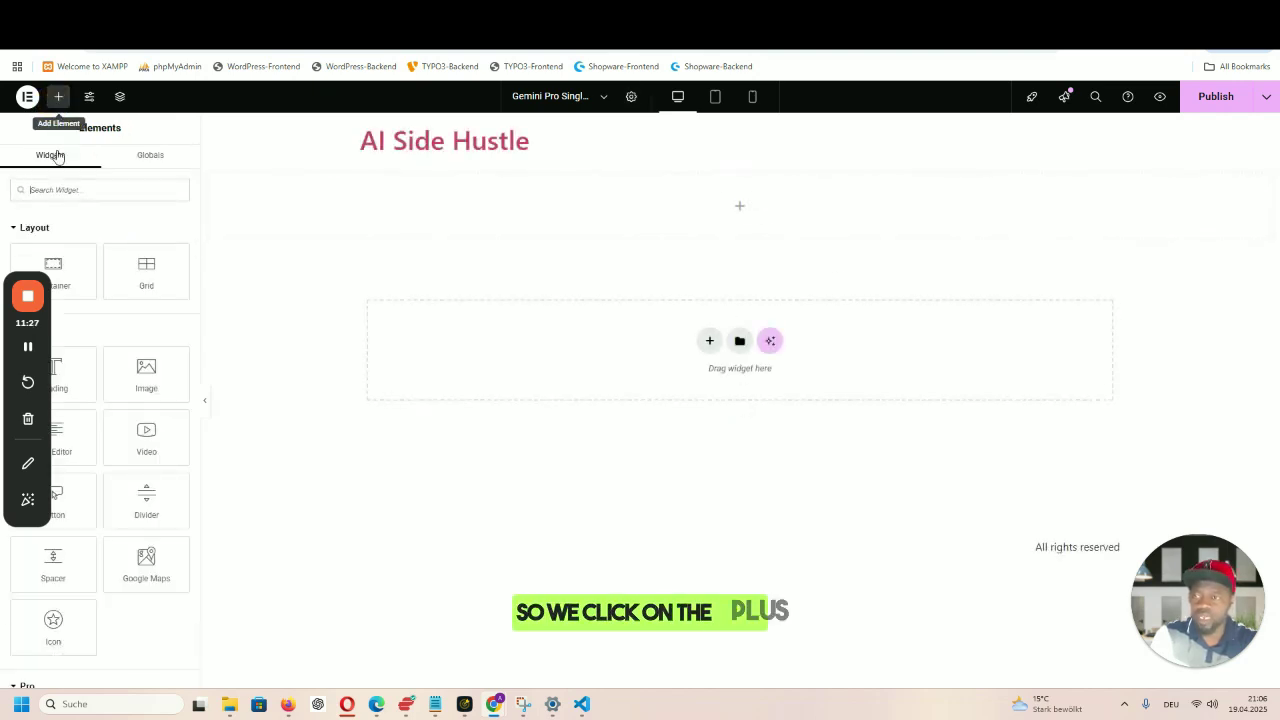
{"action": "left_click", "coordinate": [48, 190]}
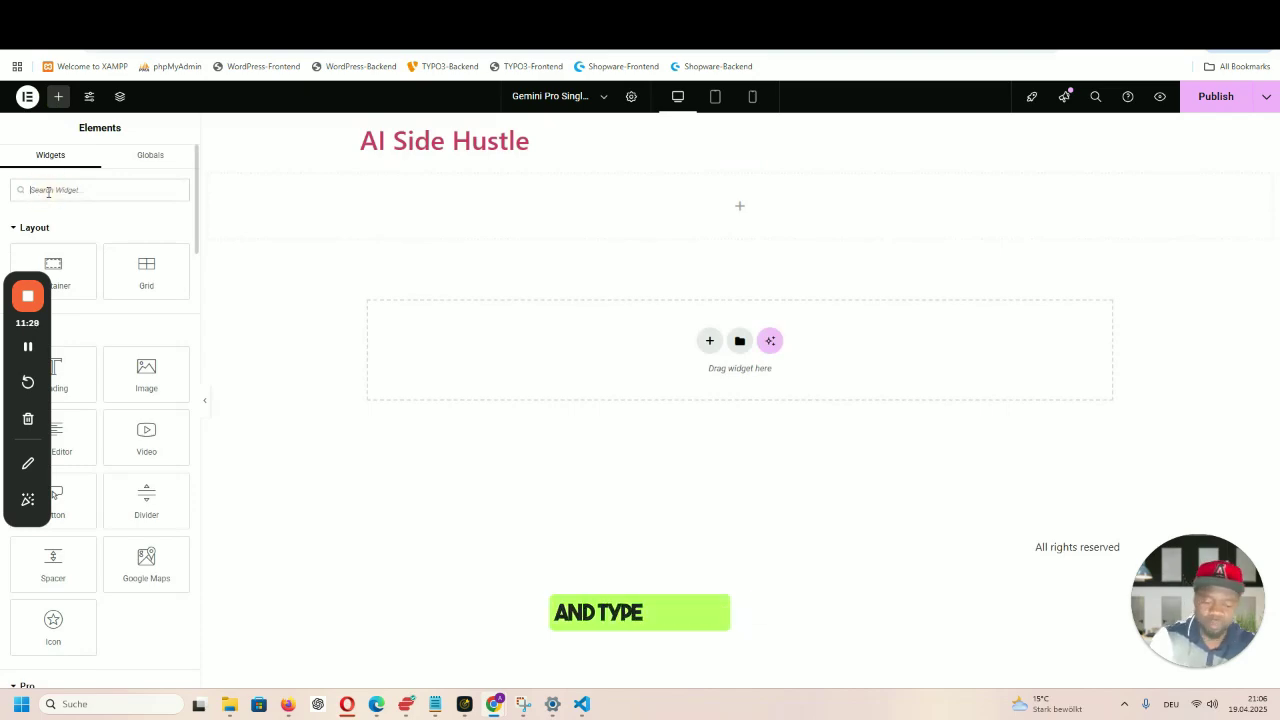
{"action": "type", "text": "ht"}
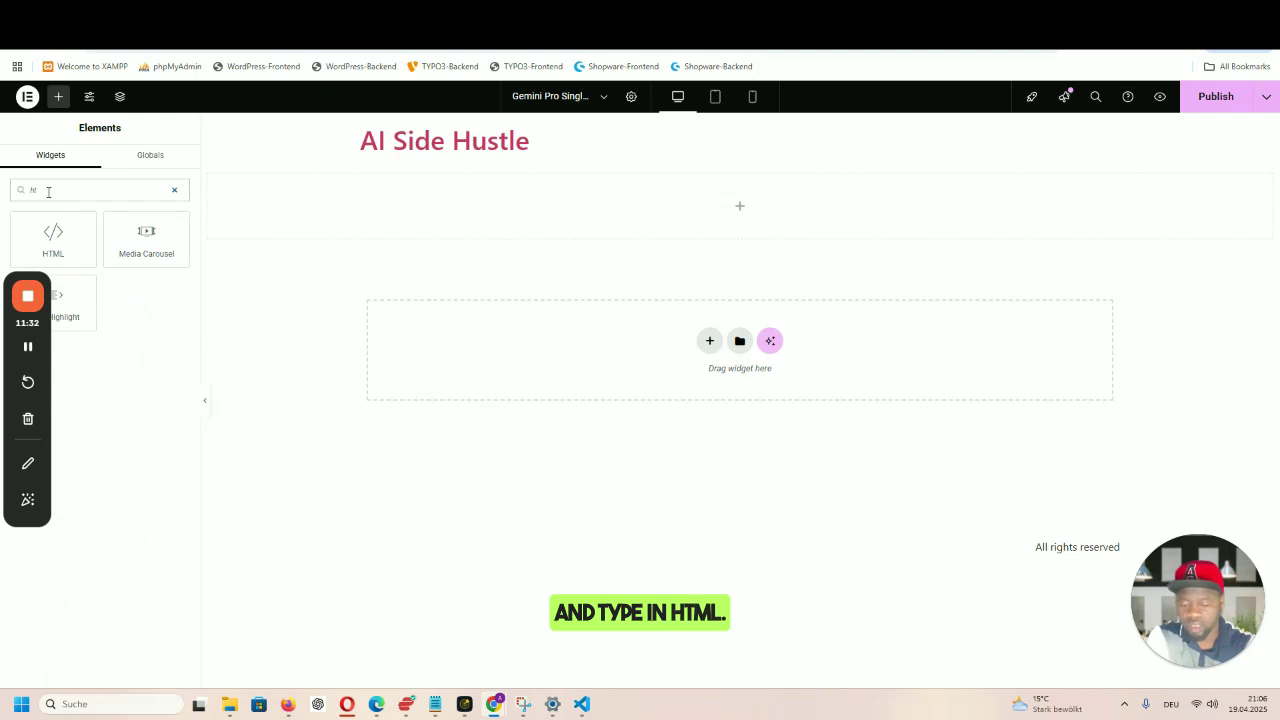
{"action": "type", "text": "ml"}
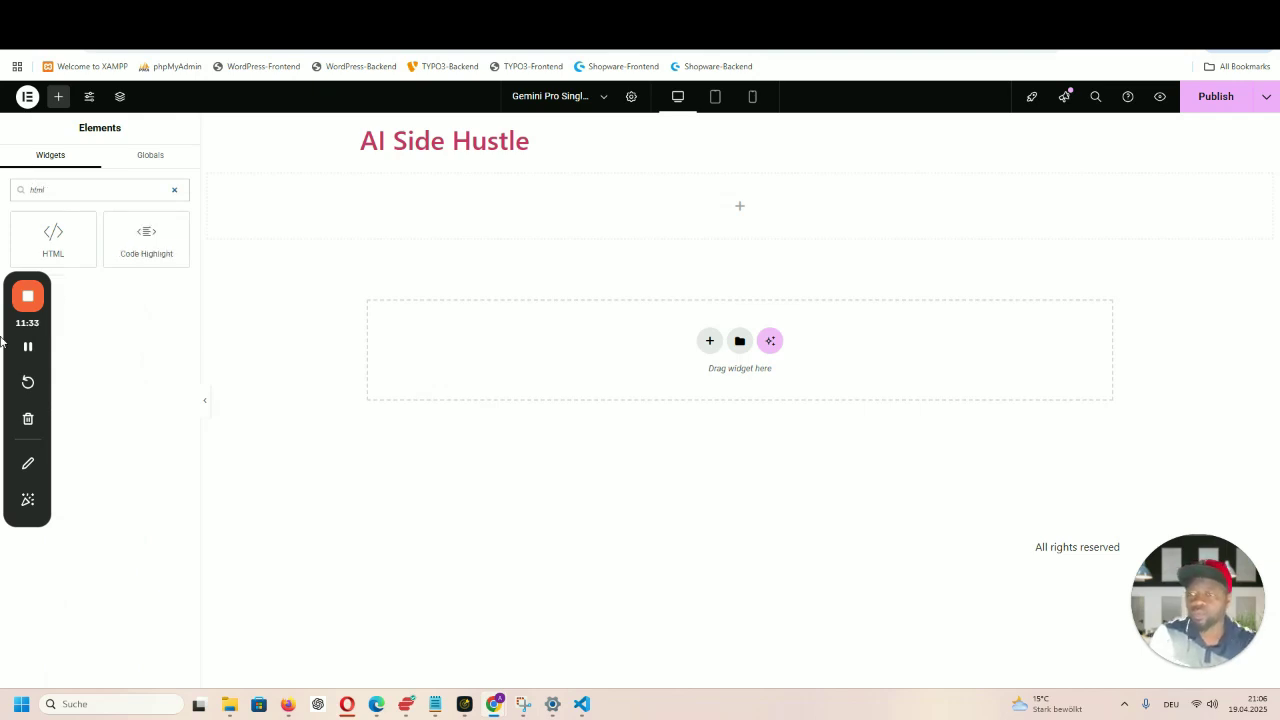
{"action": "left_click_drag", "start_coordinate": [53, 238], "coordinate": [731, 208]}
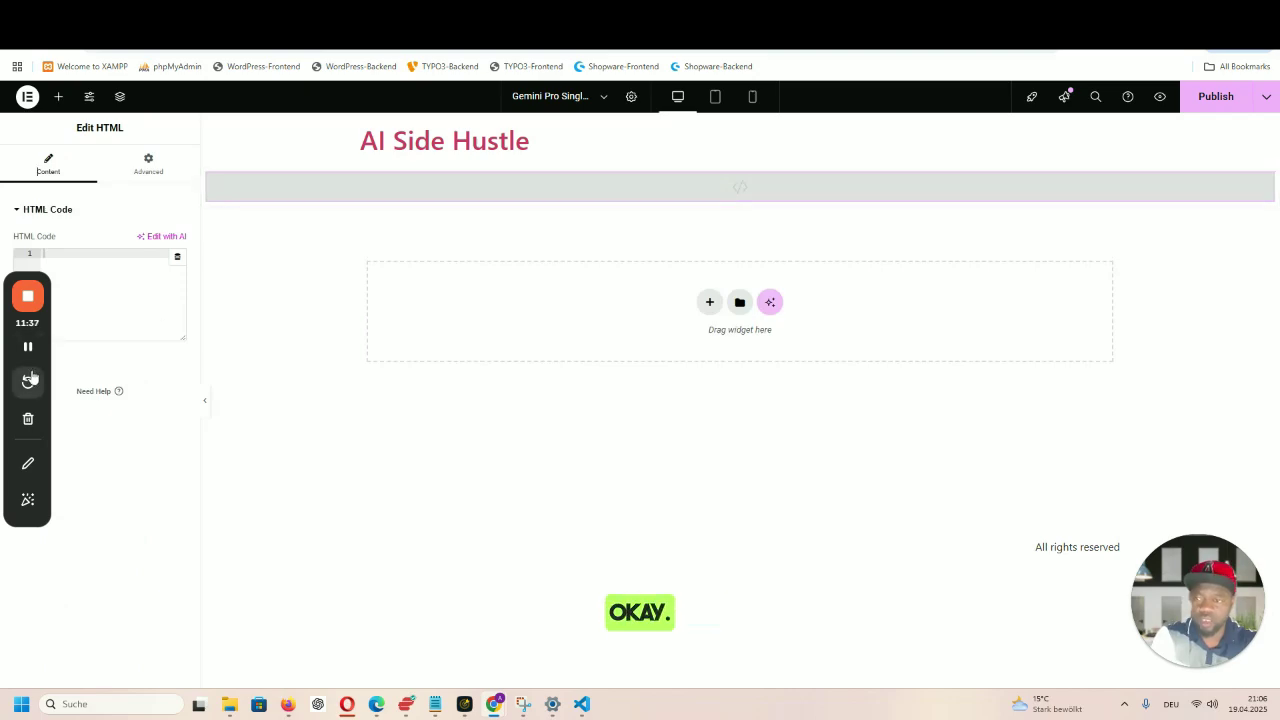
{"action": "left_click_drag", "start_coordinate": [45, 375], "coordinate": [47, 486]}
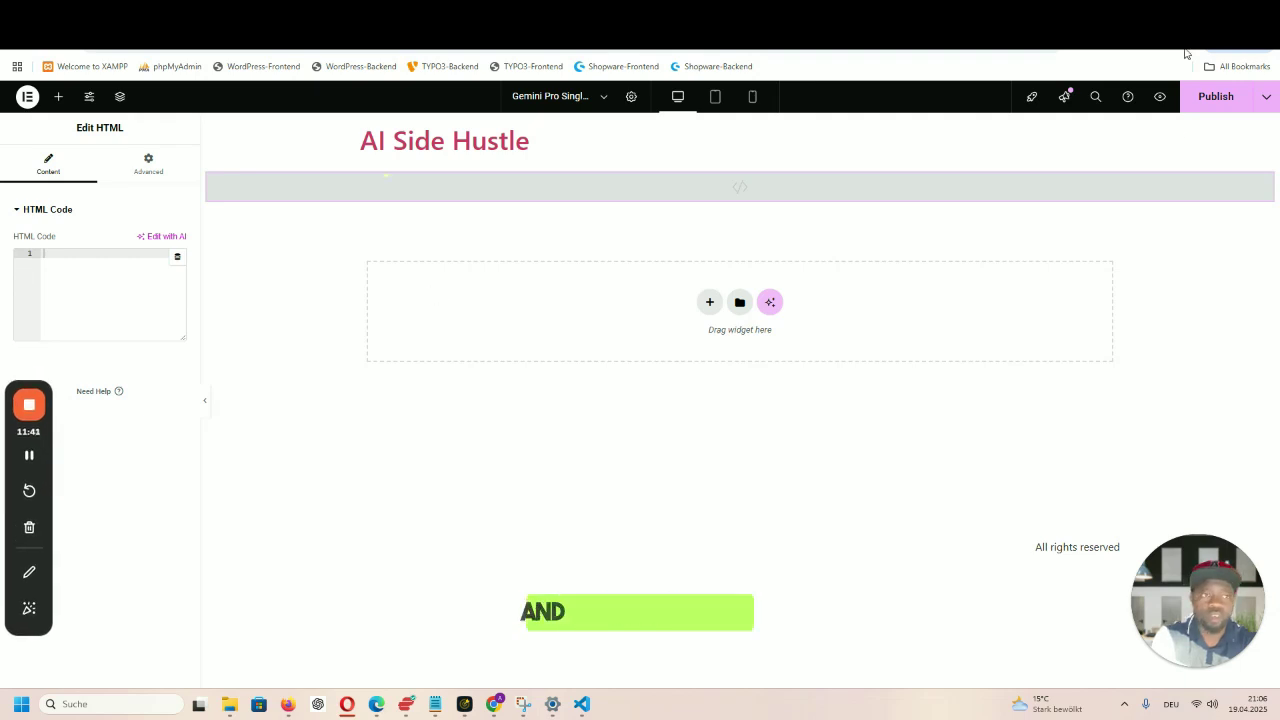
- Copy the complete single-file HTML code from the Gemini response and paste it into the Elementor HTML widget's code
{"action": "key", "text": "ctrl+Tab"}
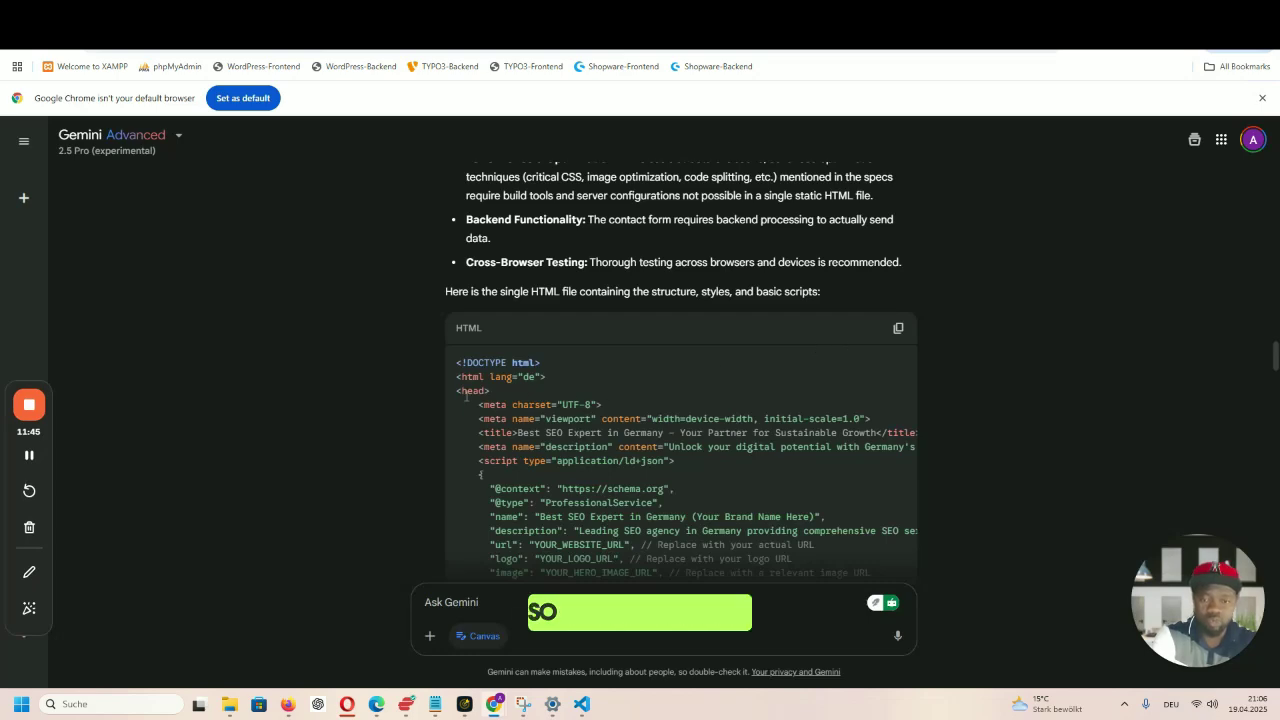
{"action": "left_click", "coordinate": [898, 328]}
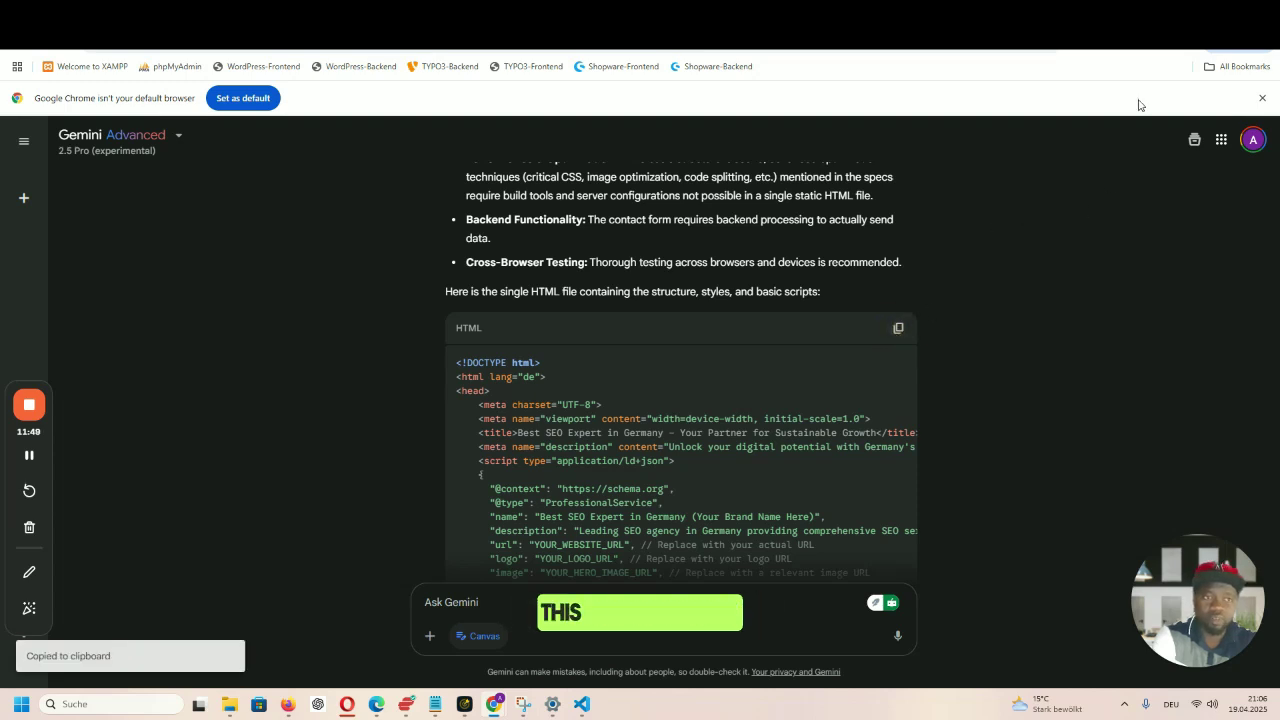
{"action": "left_click", "coordinate": [1150, 25]}
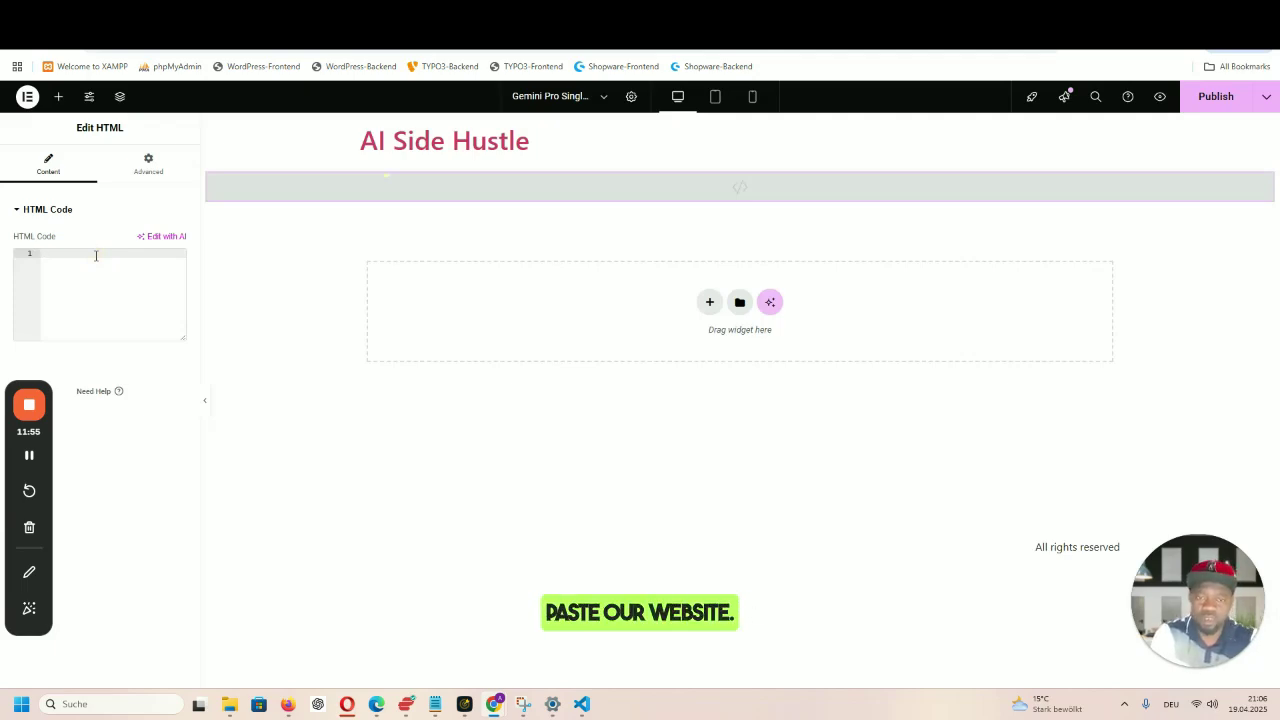
{"action": "key", "text": "ctrl+v"}
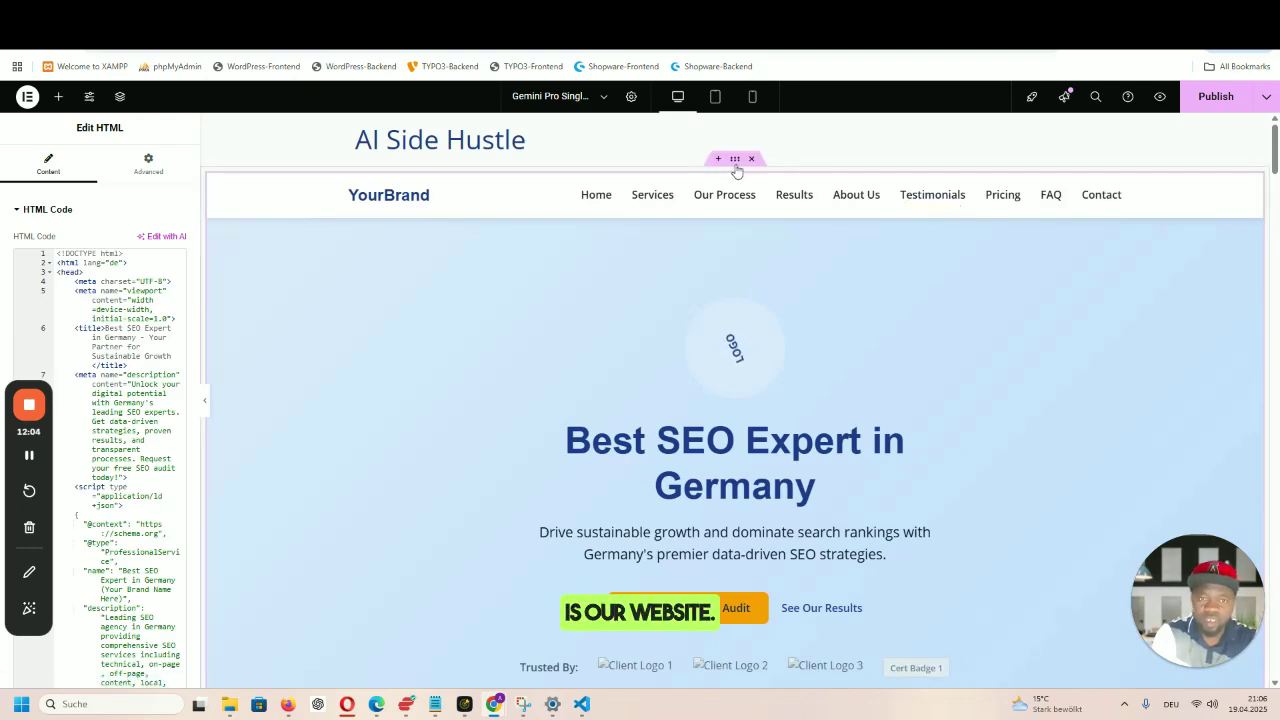
- Set the container's padding to -1 px on all sides, unlink its margin values and set the top margin to -73 px
{"action": "left_click", "coordinate": [735, 160]}
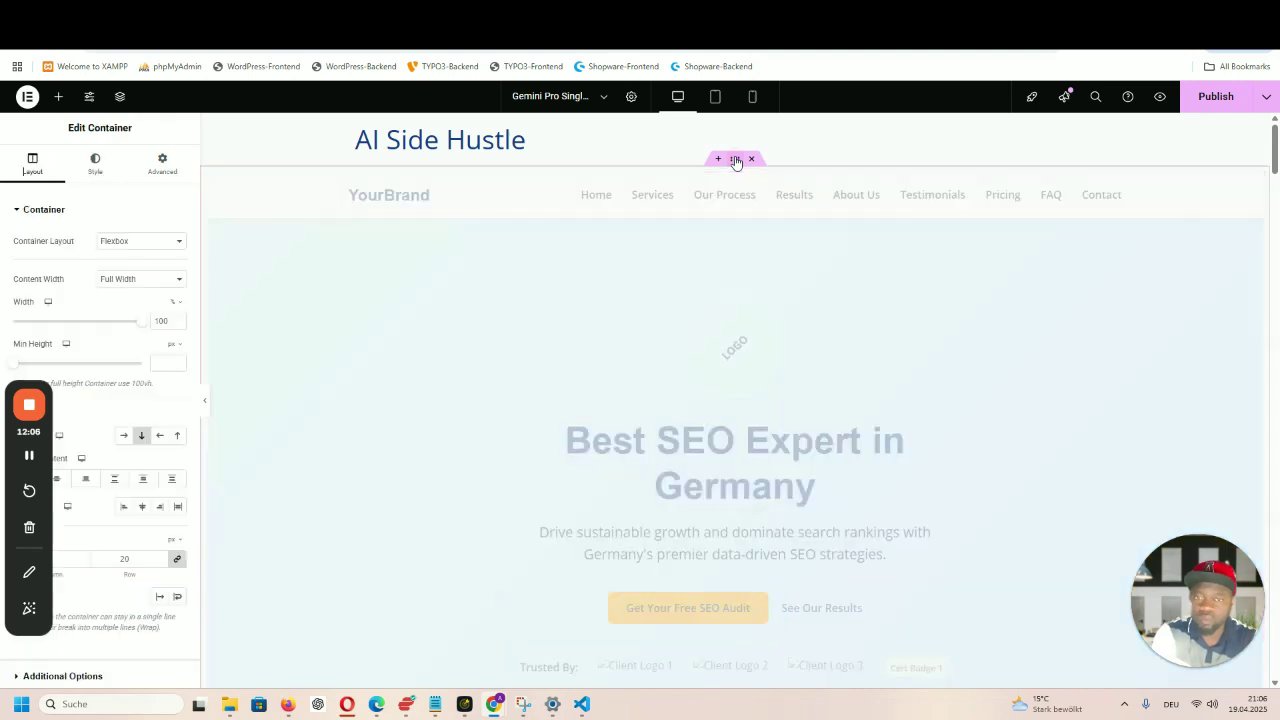
{"action": "left_click", "coordinate": [158, 176]}
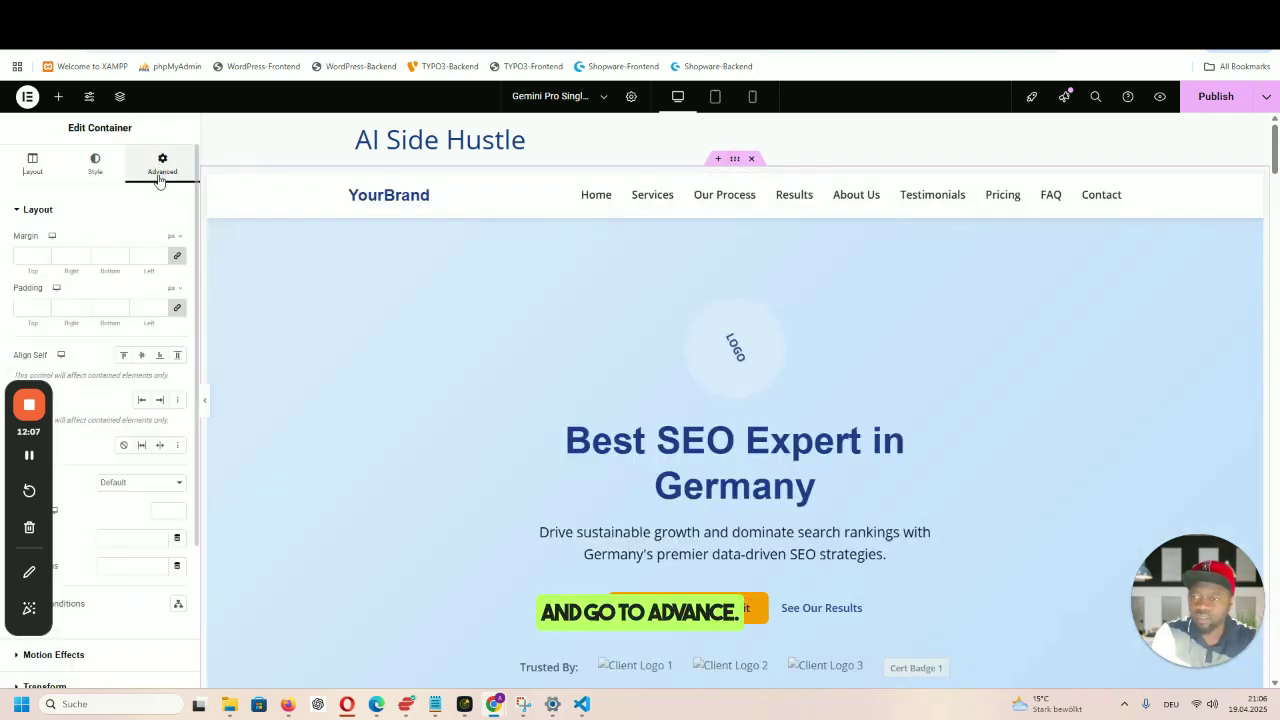
{"action": "left_click", "coordinate": [43, 313]}
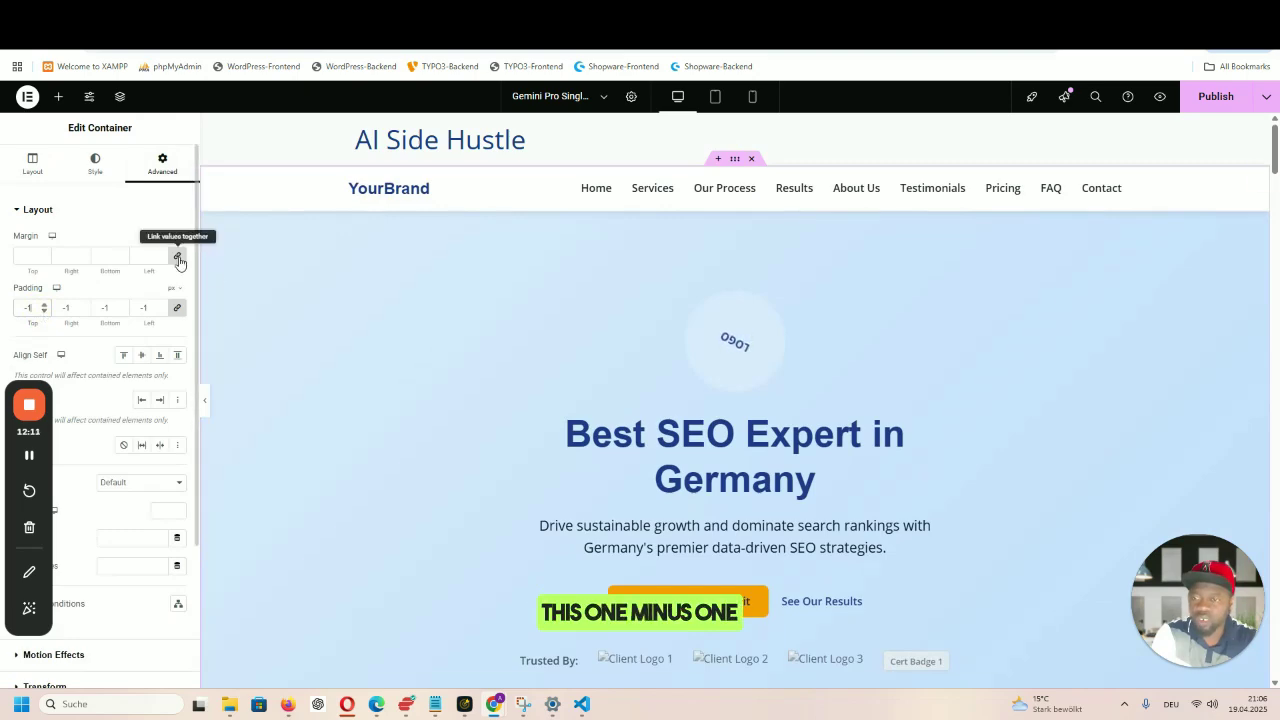
{"action": "left_click", "coordinate": [177, 255]}
{"action": "left_click_drag", "start_coordinate": [44, 262], "coordinate": [44, 262]}
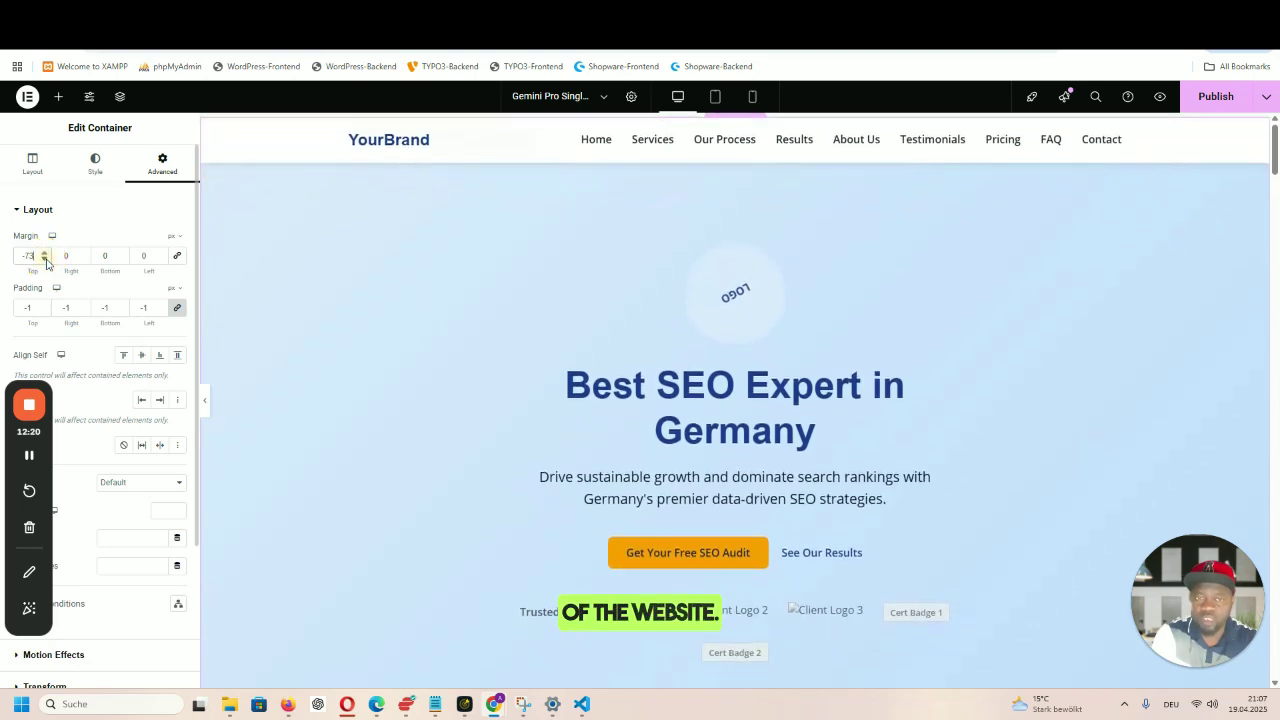
- Preview the landing page in the mobile and tablet views, and return to the desktop view
{"action": "left_click", "coordinate": [752, 100]}
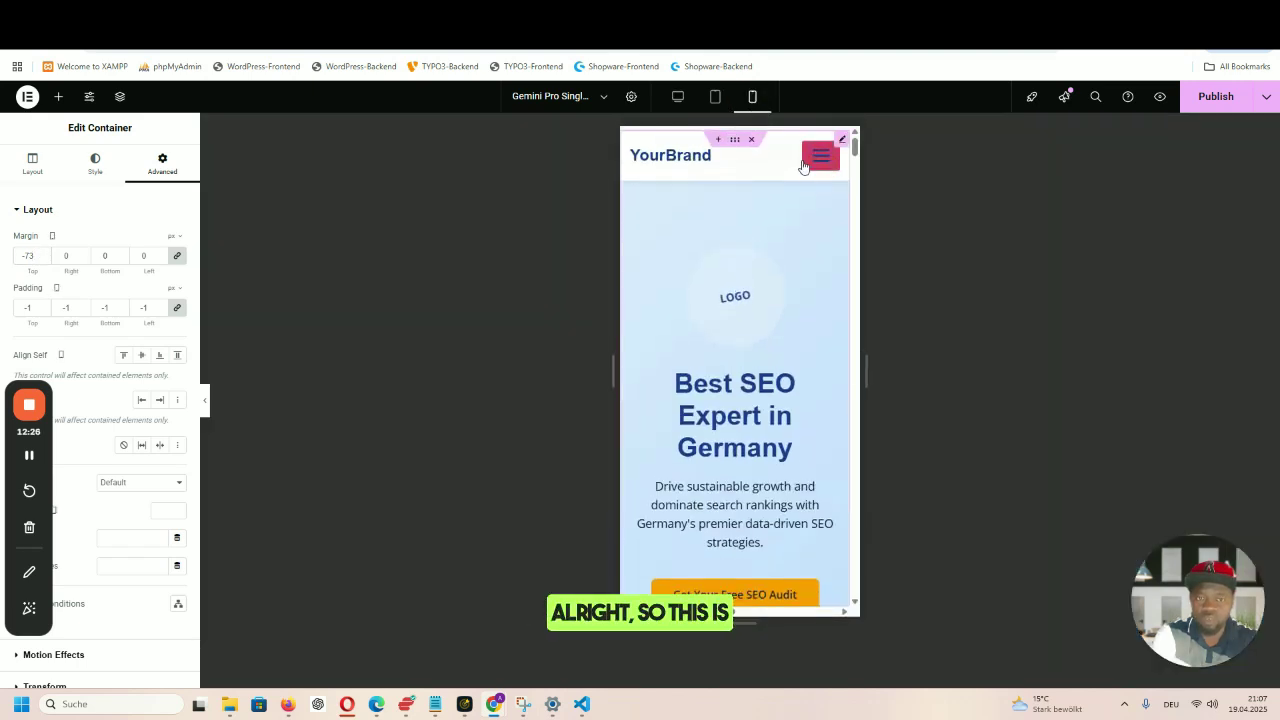
{"action": "left_click", "coordinate": [714, 101]}
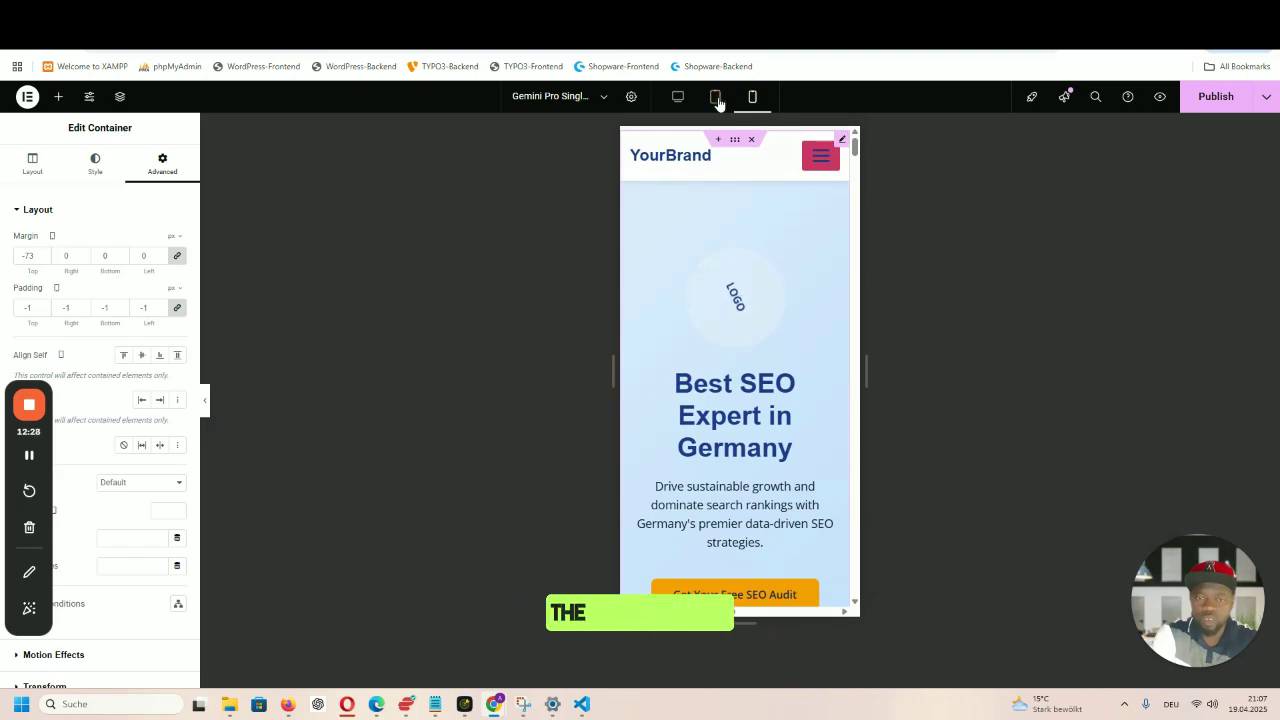
{"action": "left_click", "coordinate": [715, 99]}
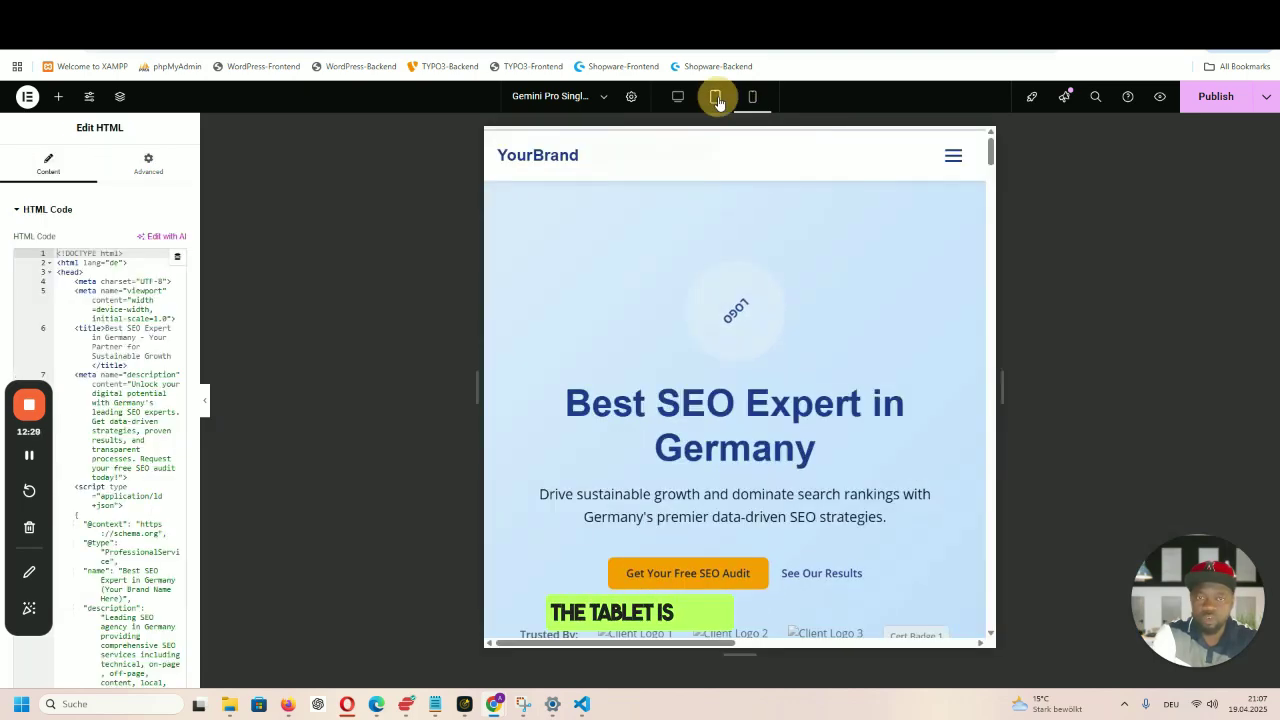
{"action": "left_click", "coordinate": [677, 99]}
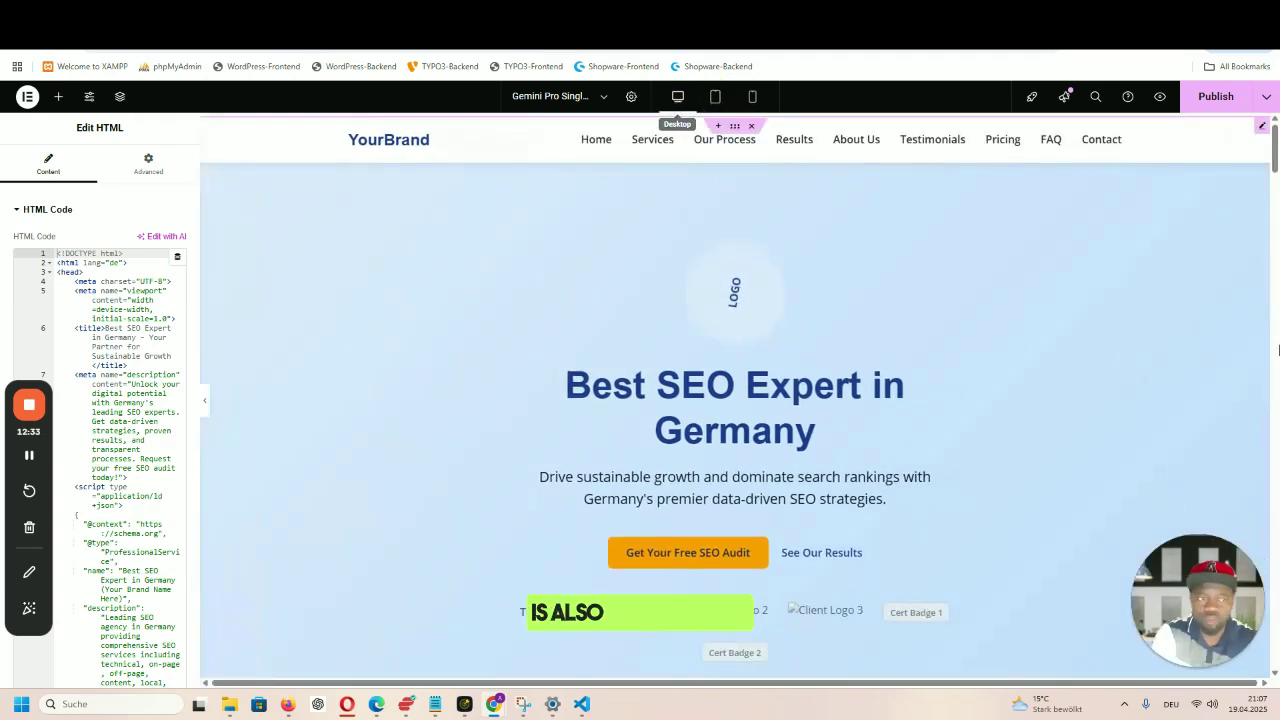
- Review the hero section, client logo area and "Our SEO Services" section of the page in the editor
{"action": "left_click_drag", "start_coordinate": [1273, 148], "coordinate": [1275, 206]}
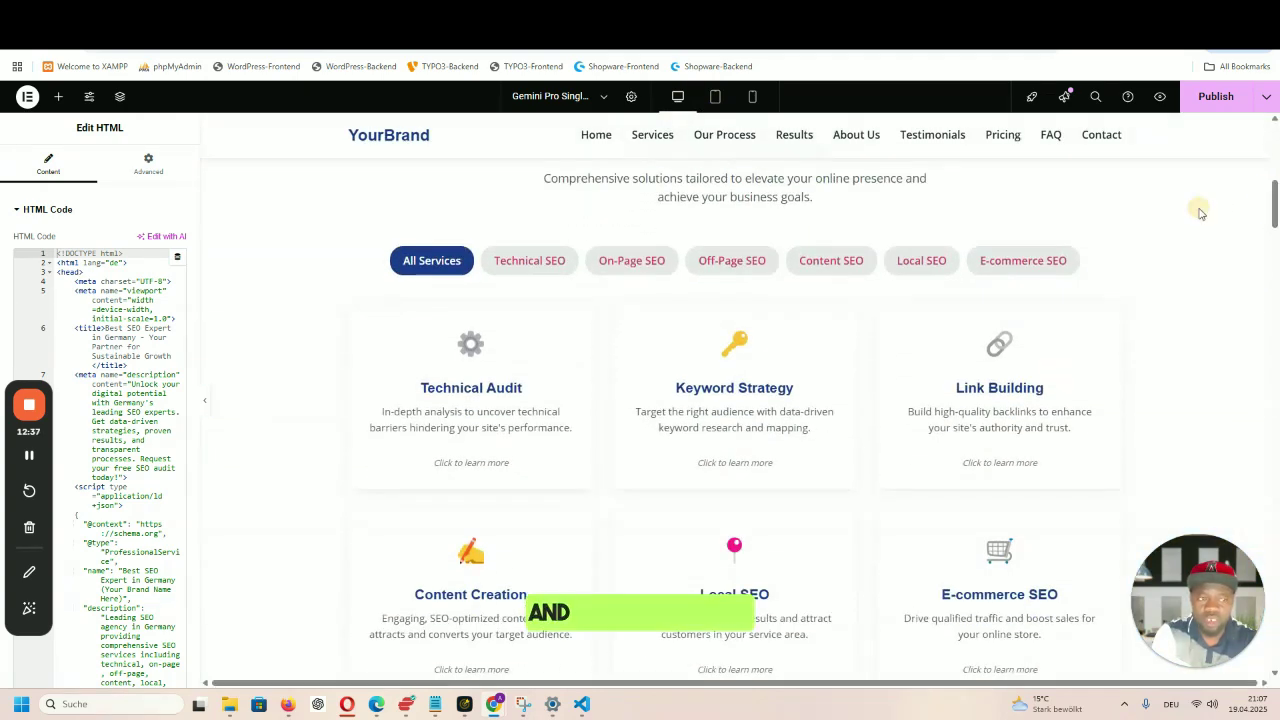
{"action": "scroll", "coordinate": [1212, 258], "scroll_direction": "up", "scroll_amount": 6}
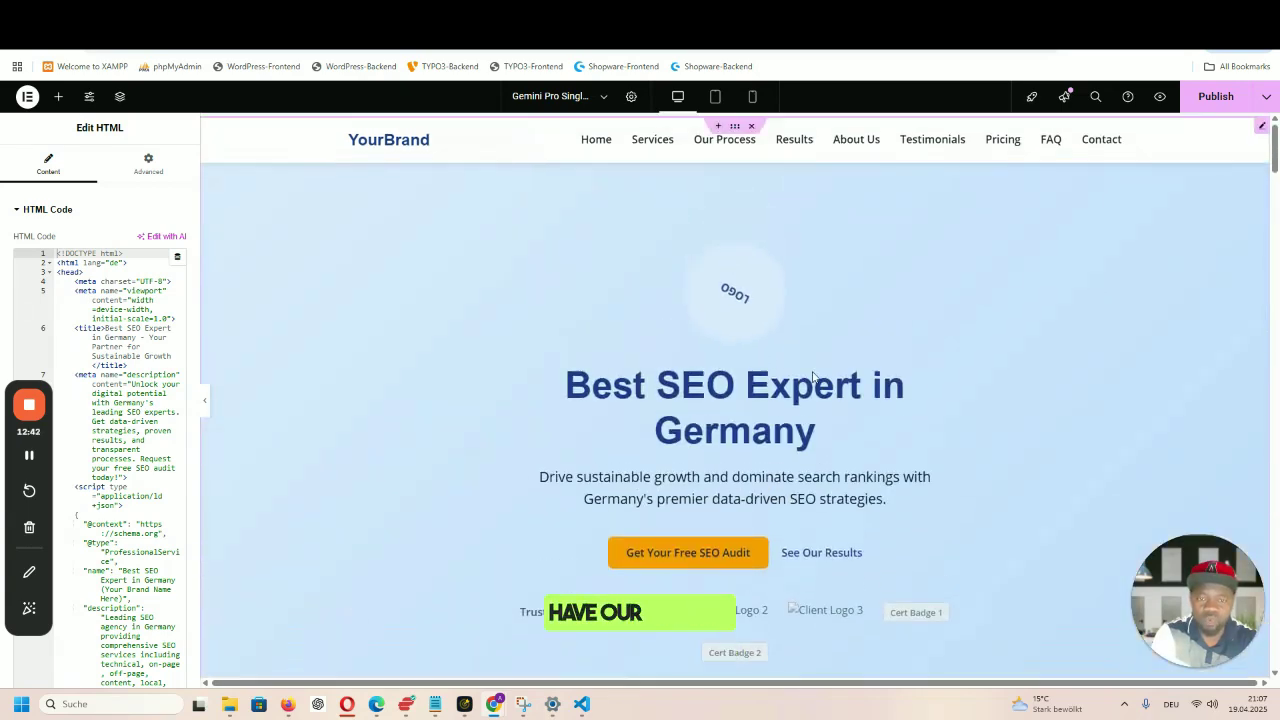
{"action": "scroll", "coordinate": [881, 413], "scroll_direction": "down", "scroll_amount": 2}
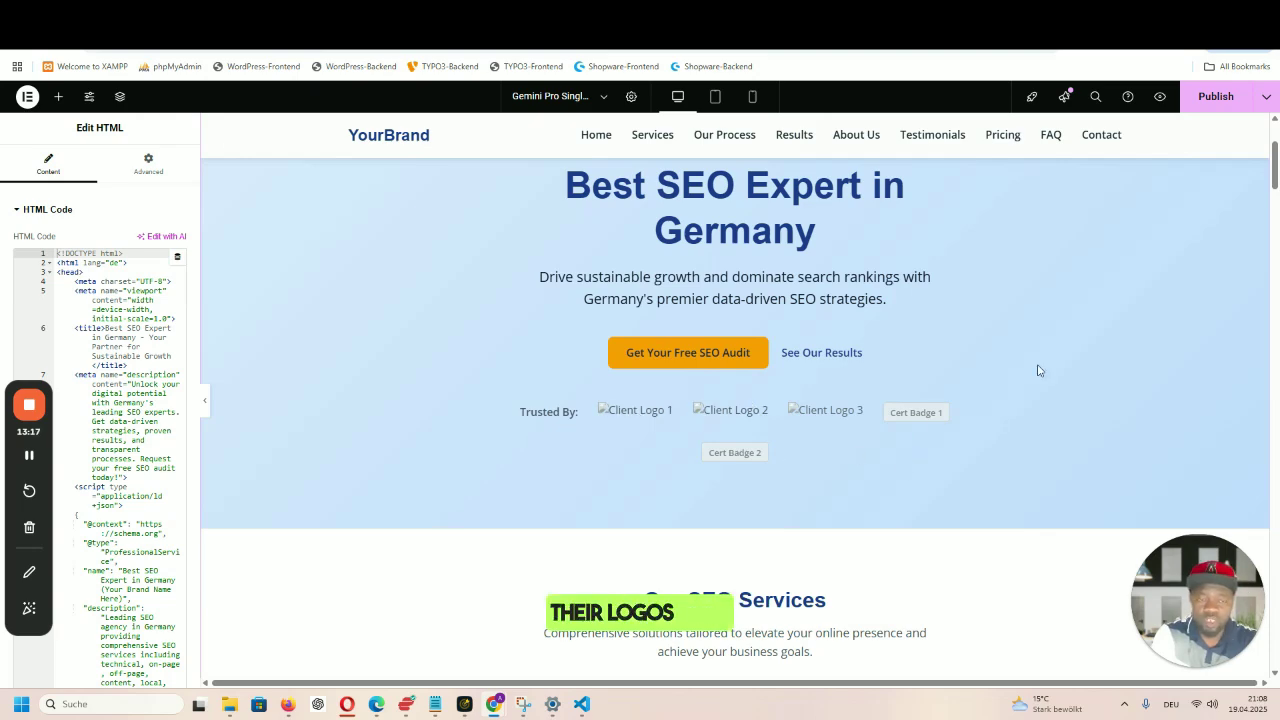
{"action": "scroll", "coordinate": [1038, 370], "scroll_direction": "down", "scroll_amount": 3}
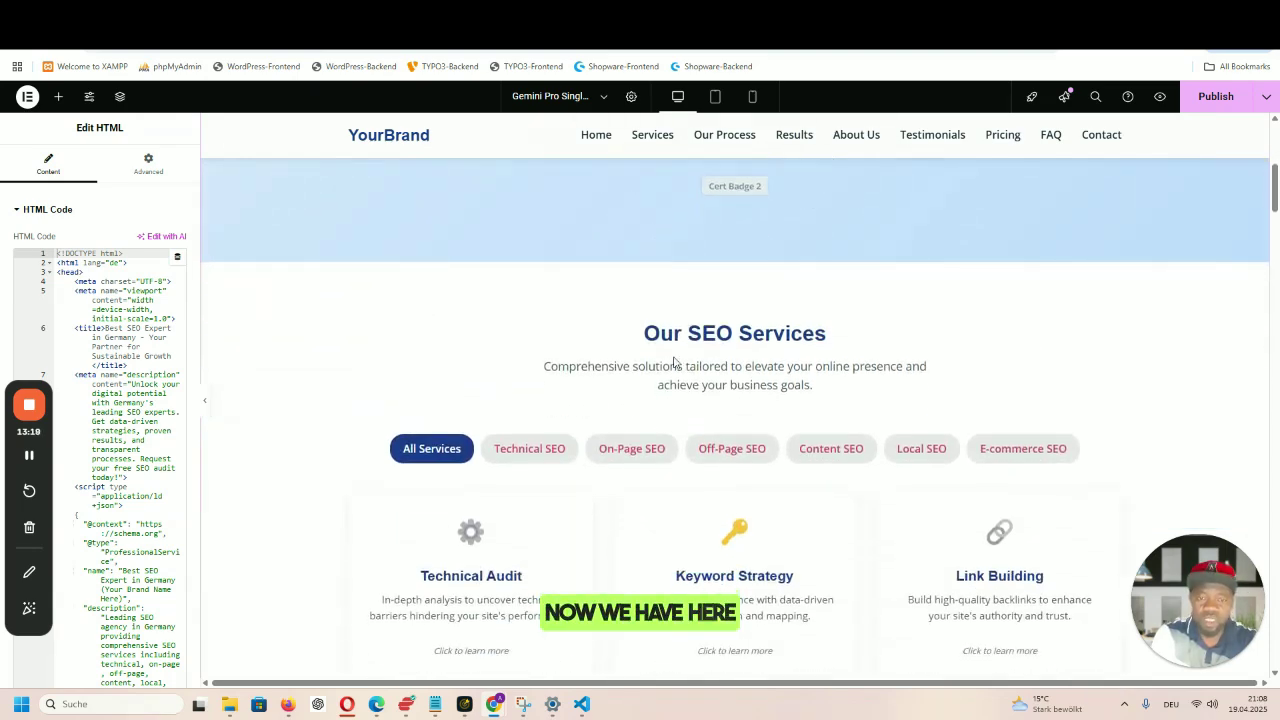
{"action": "scroll", "coordinate": [1000, 350], "scroll_direction": "down", "scroll_amount": 1}
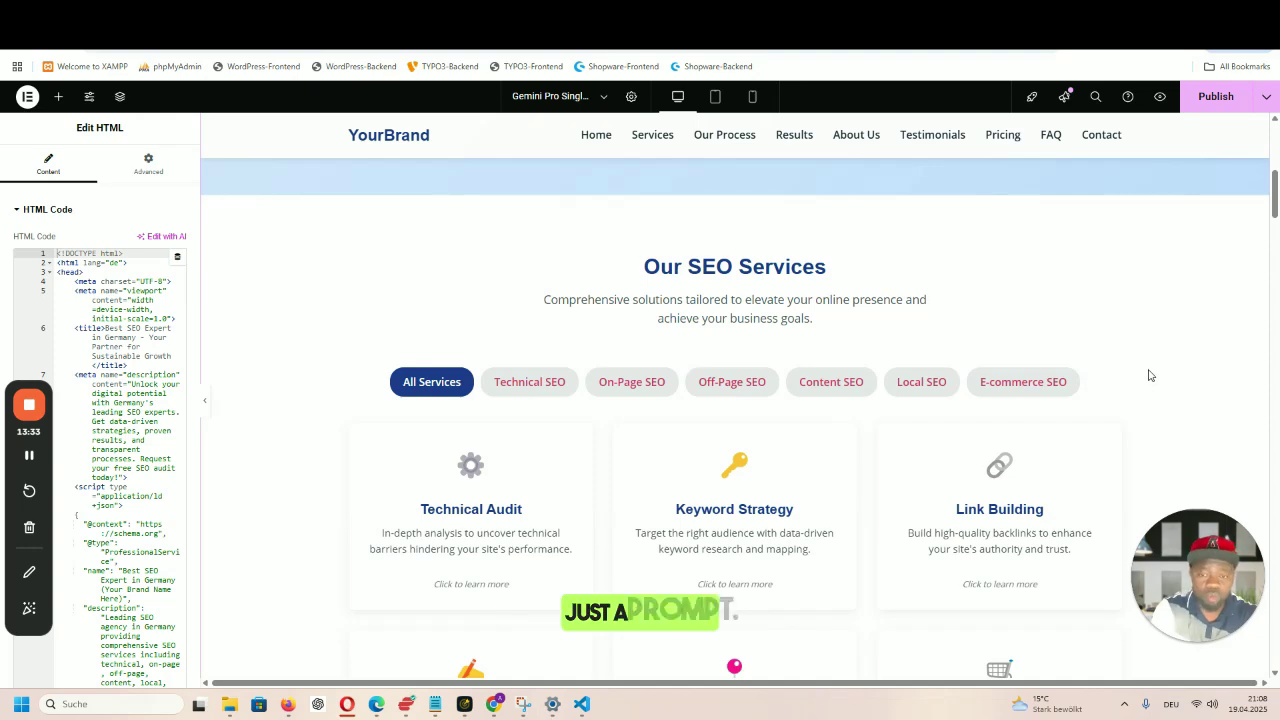
{"action": "left_click", "coordinate": [519, 398]}
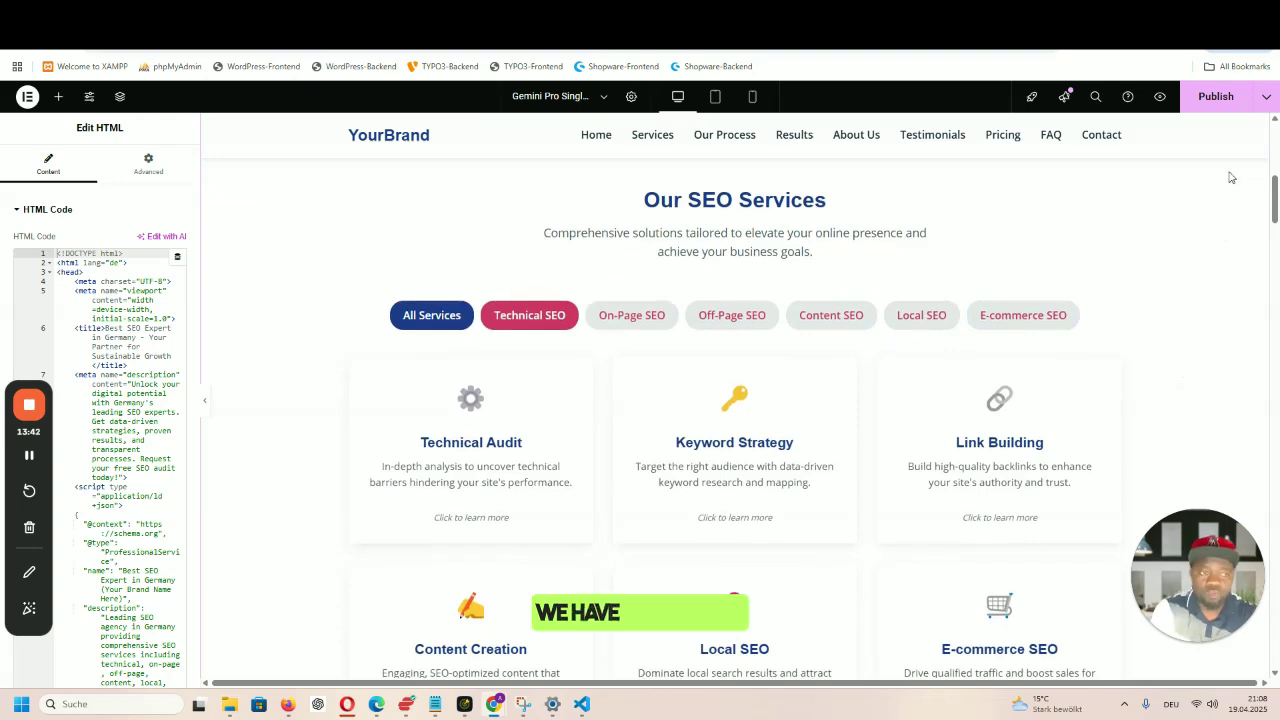
- Publish the Elementor changes and open the page preview in the browser
{"action": "left_click", "coordinate": [1201, 100]}
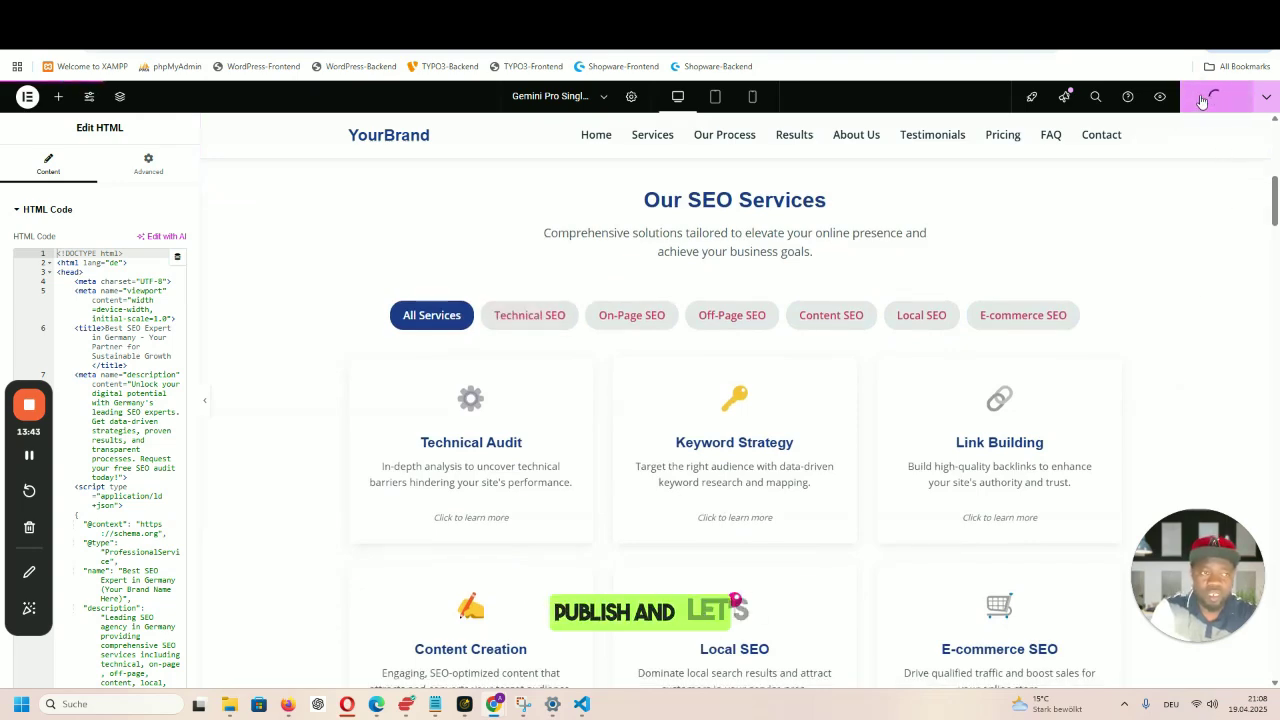
{"action": "left_click", "coordinate": [1163, 100]}
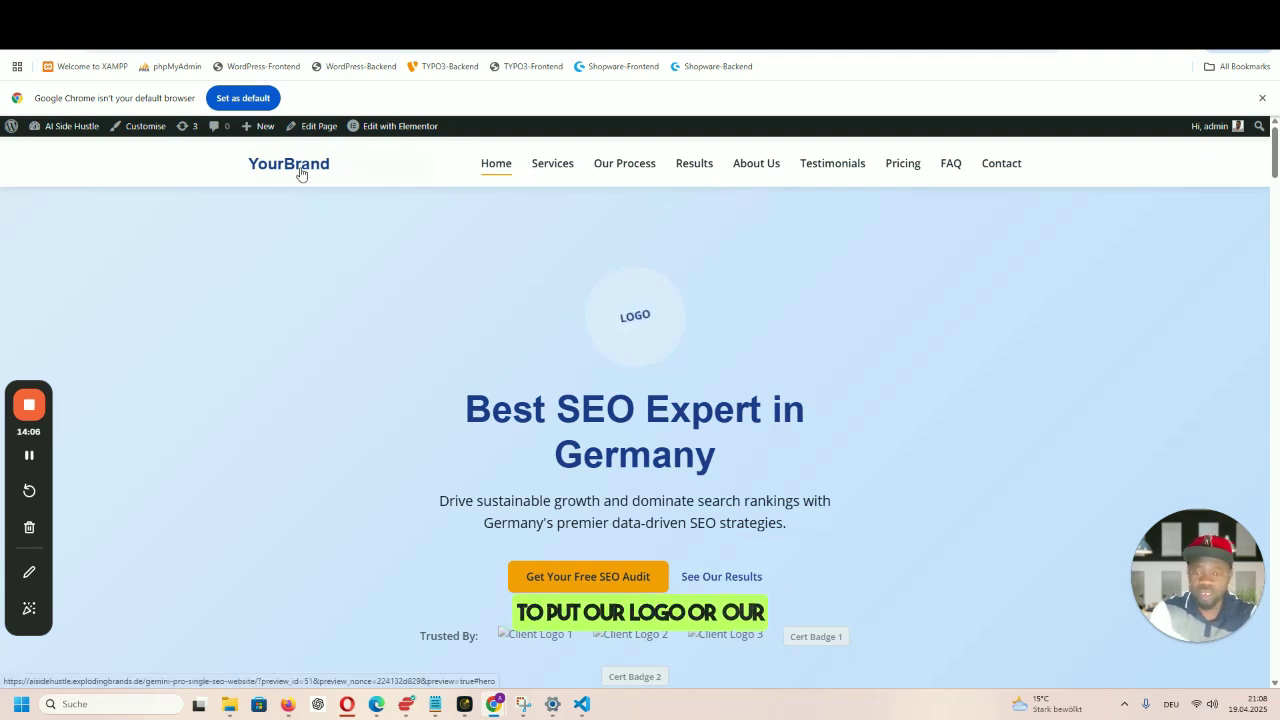
- Examine the previewed page's header, hero and SEO services sections, and flip the Technical Audit card to check its back side
{"action": "scroll", "coordinate": [783, 572], "scroll_direction": "down", "scroll_amount": 1}
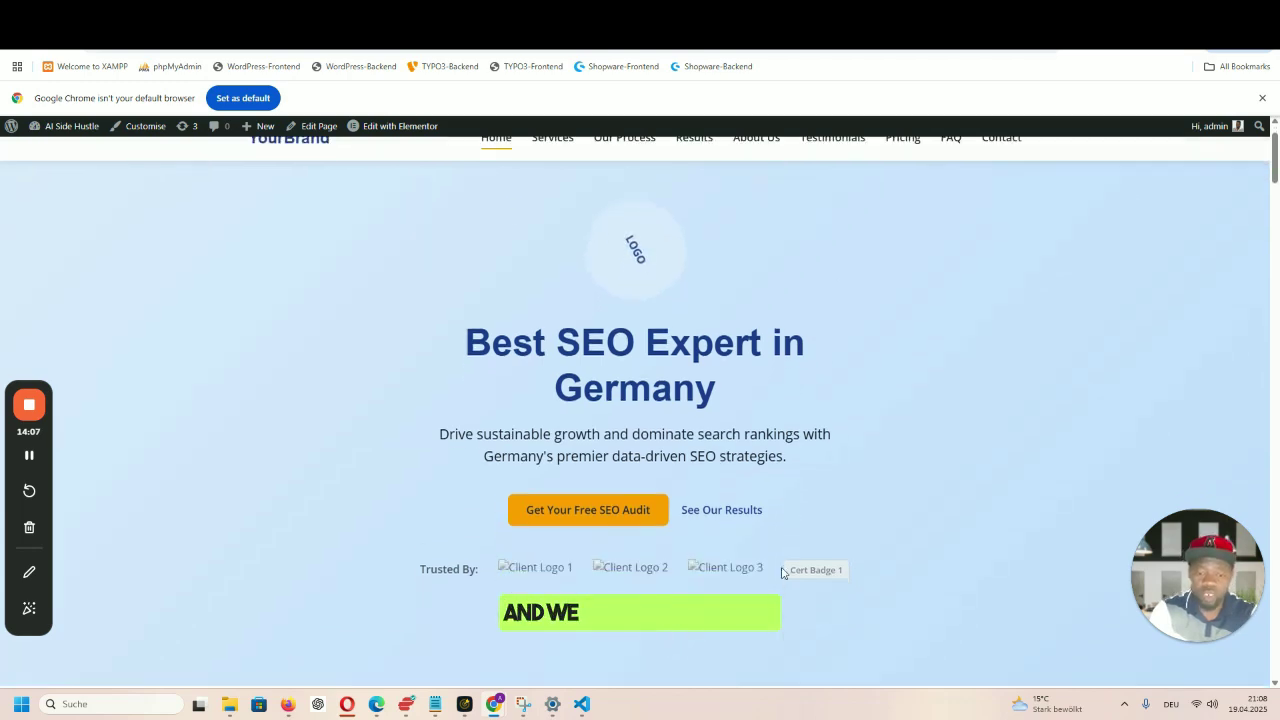
{"action": "scroll", "coordinate": [968, 400], "scroll_direction": "up", "scroll_amount": 1}
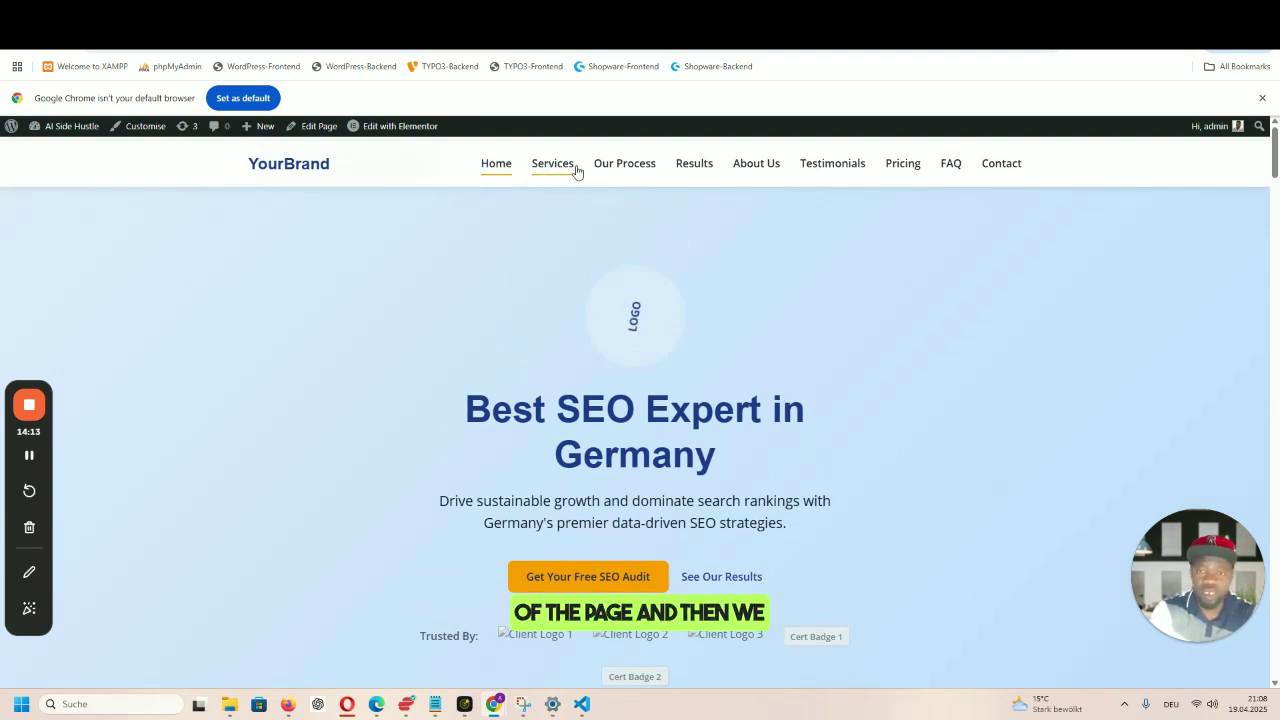
{"action": "scroll", "coordinate": [957, 331], "scroll_direction": "down", "scroll_amount": 5}
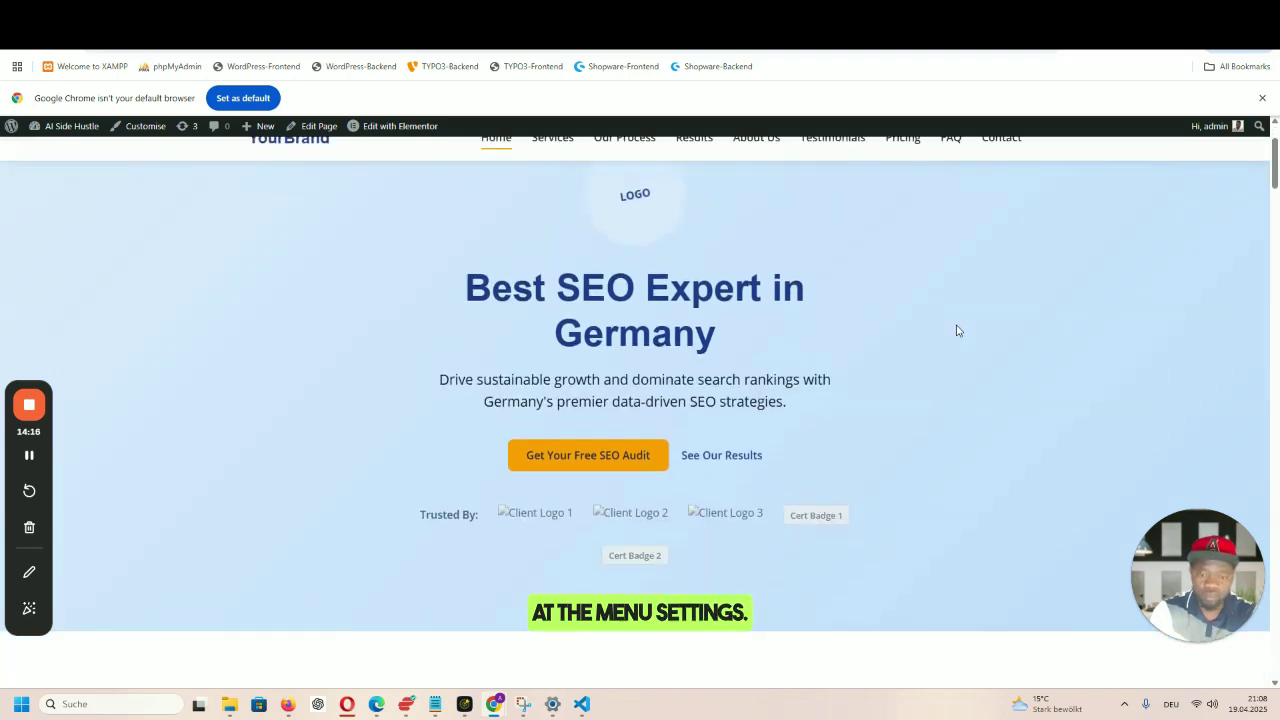
{"action": "scroll", "coordinate": [1009, 330], "scroll_direction": "down", "scroll_amount": 1}
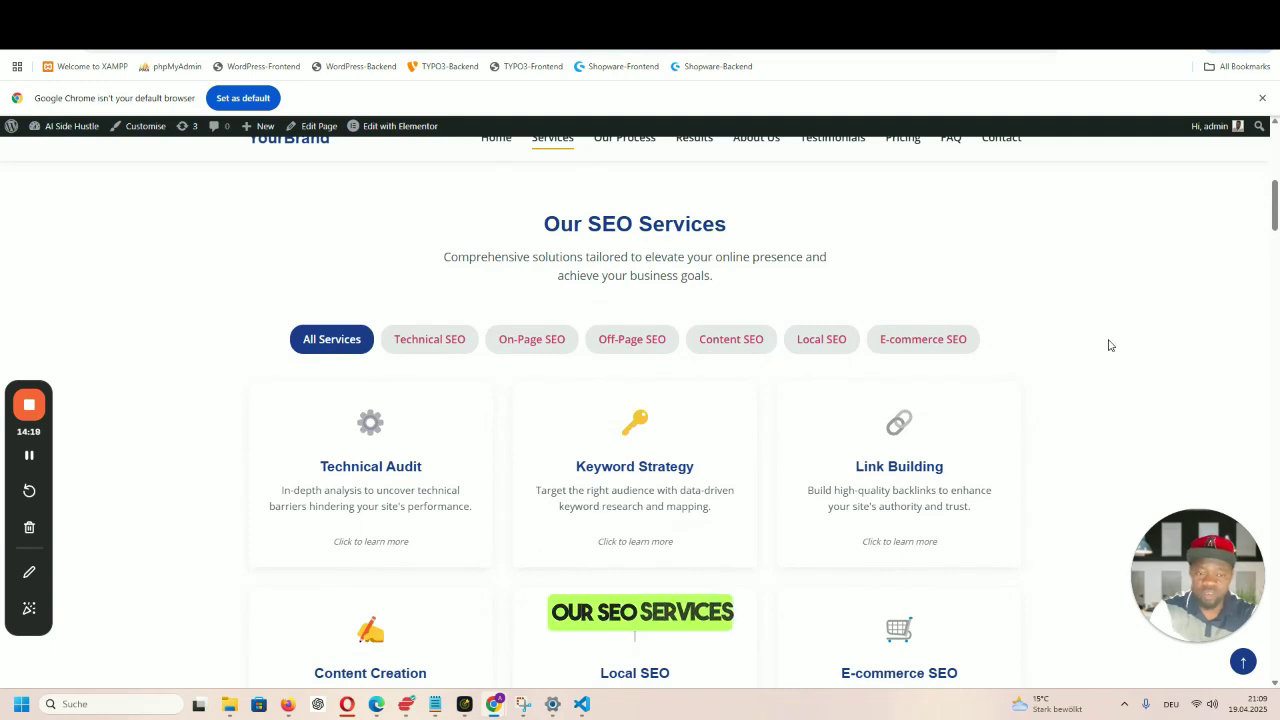
{"action": "scroll", "coordinate": [1040, 360], "scroll_direction": "down", "scroll_amount": 1}
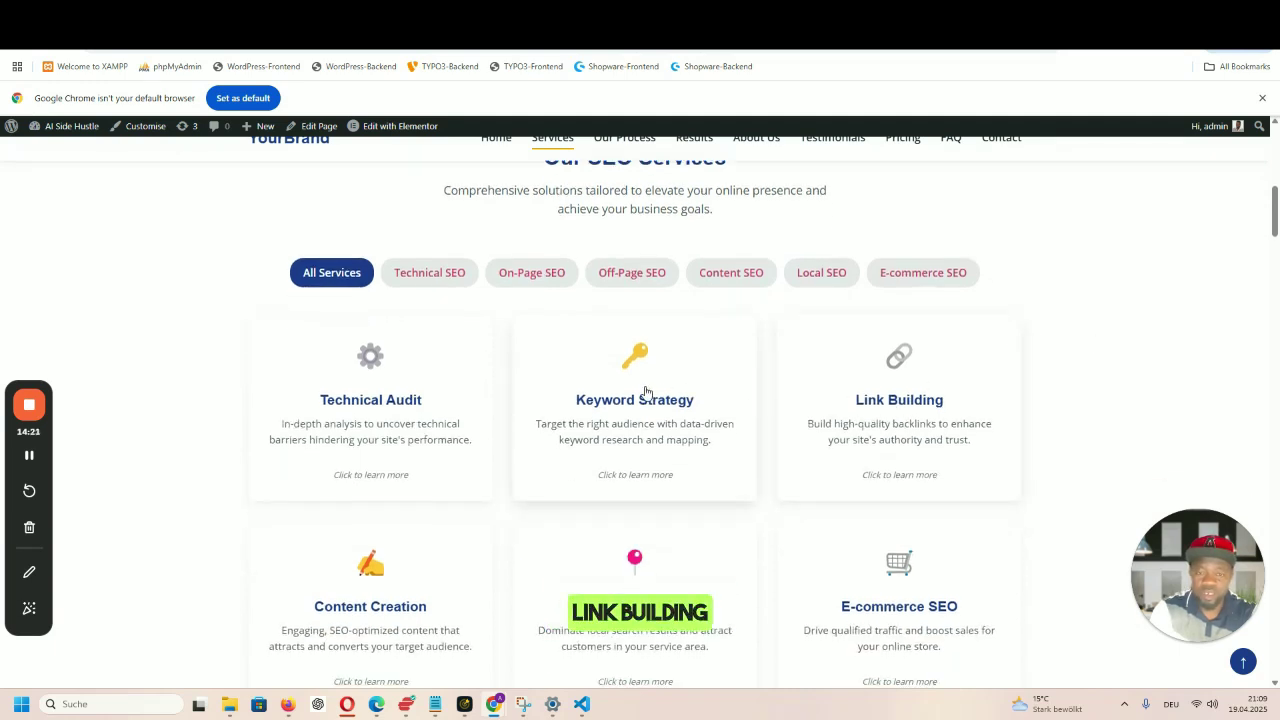
{"action": "scroll", "coordinate": [340, 398], "scroll_direction": "down", "scroll_amount": 1}
{"action": "left_click", "coordinate": [391, 288]}
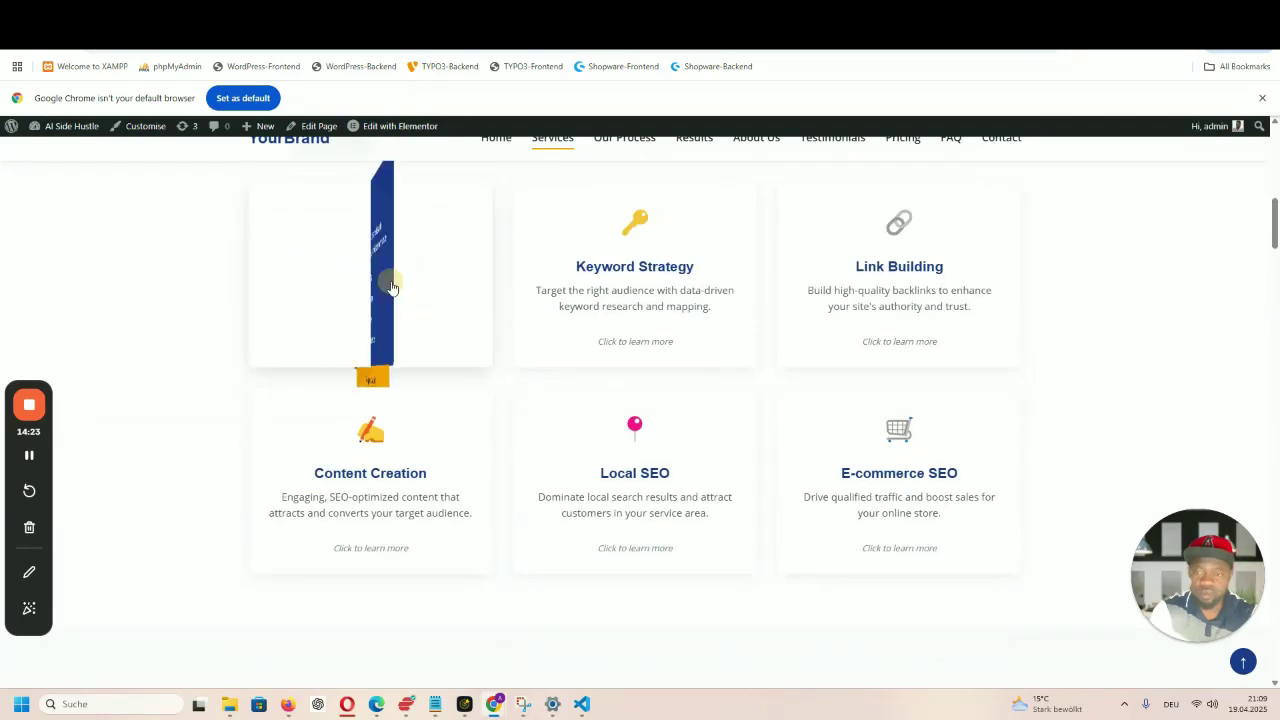
{"action": "scroll", "coordinate": [455, 315], "scroll_direction": "up", "scroll_amount": 1}
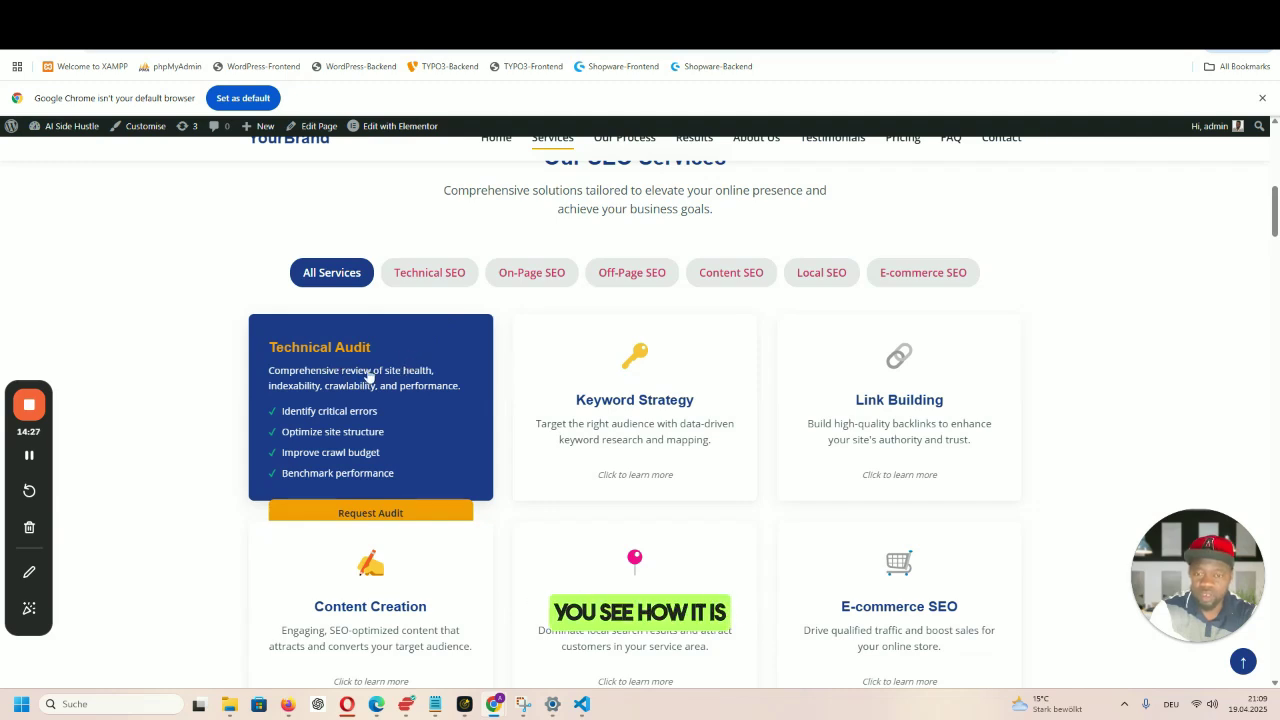
- Flip the Keyword Strategy, Link Building, E-commerce SEO, Local SEO and Content Creation cards and examine their back sides
{"action": "left_click", "coordinate": [622, 410]}
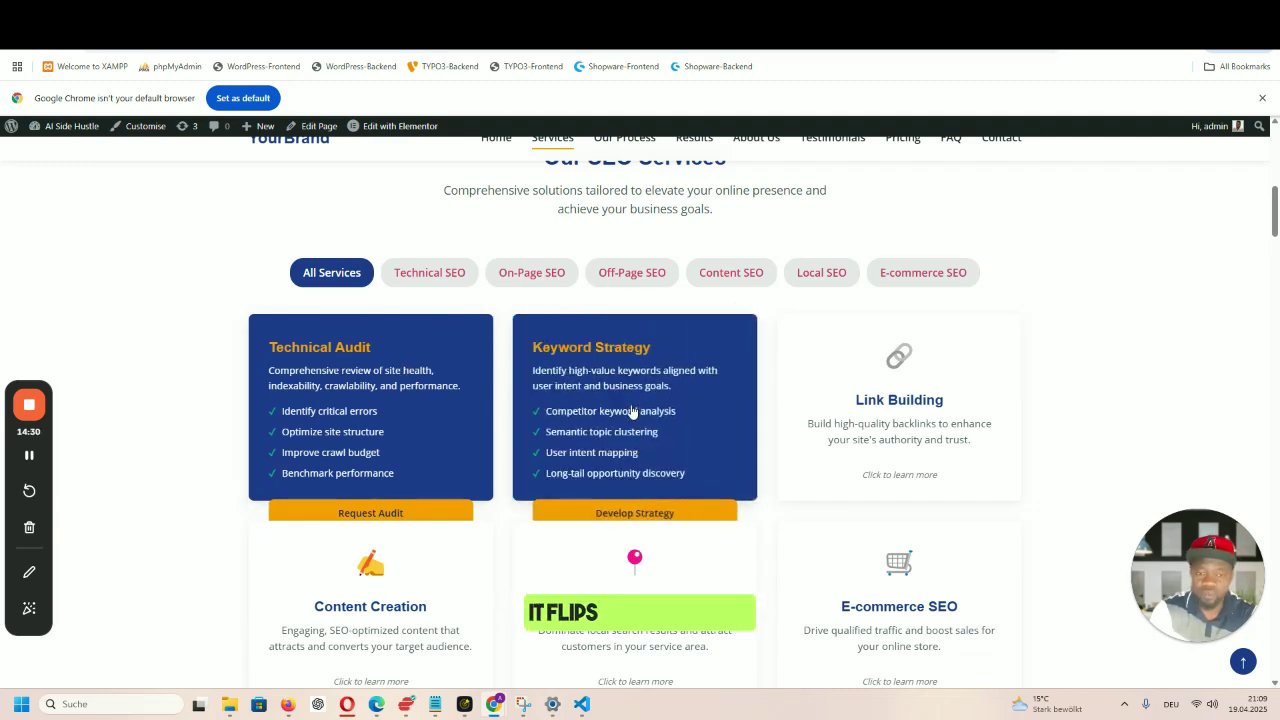
{"action": "left_click", "coordinate": [920, 420]}
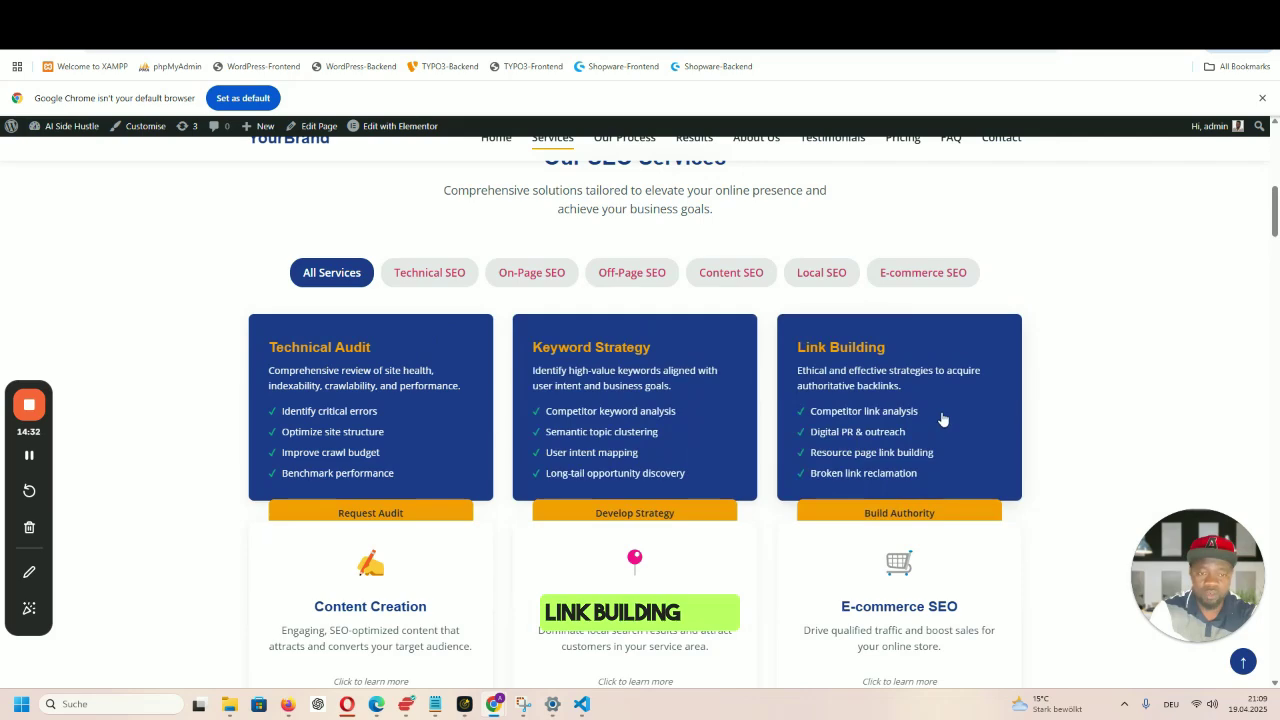
{"action": "scroll", "coordinate": [1150, 405], "scroll_direction": "down", "scroll_amount": 1}
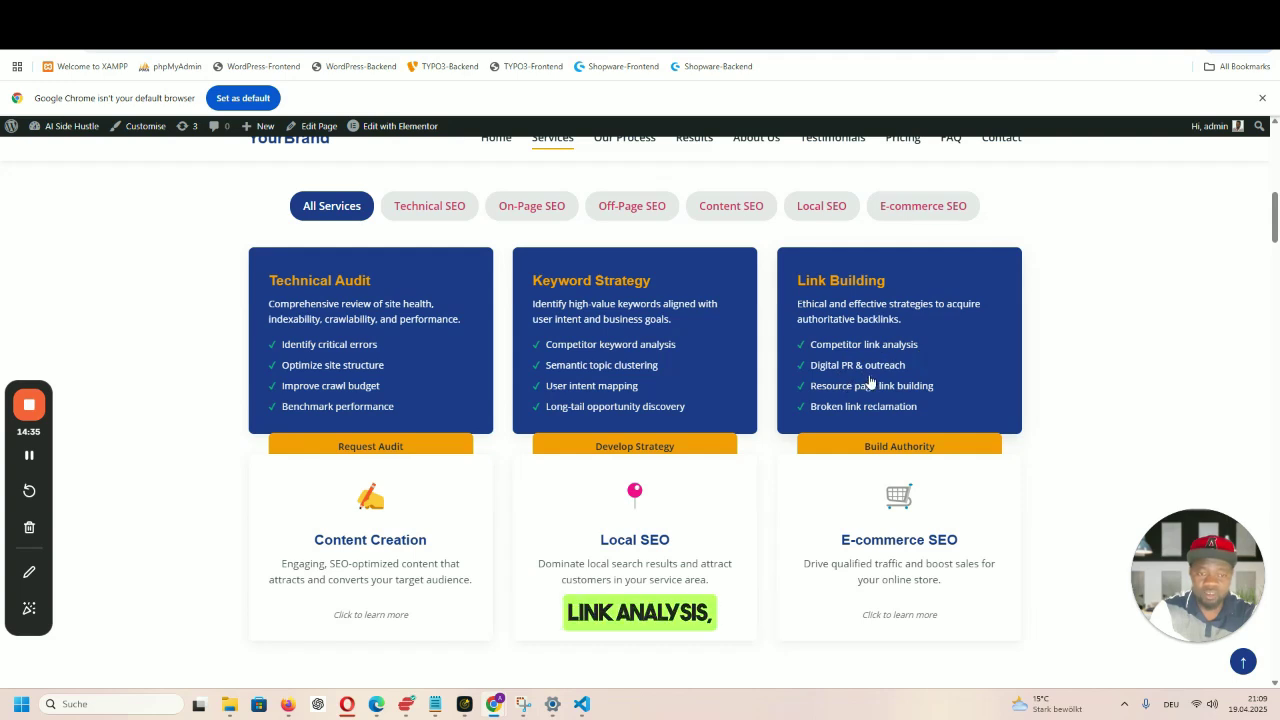
{"action": "scroll", "coordinate": [1089, 443], "scroll_direction": "down", "scroll_amount": 2}
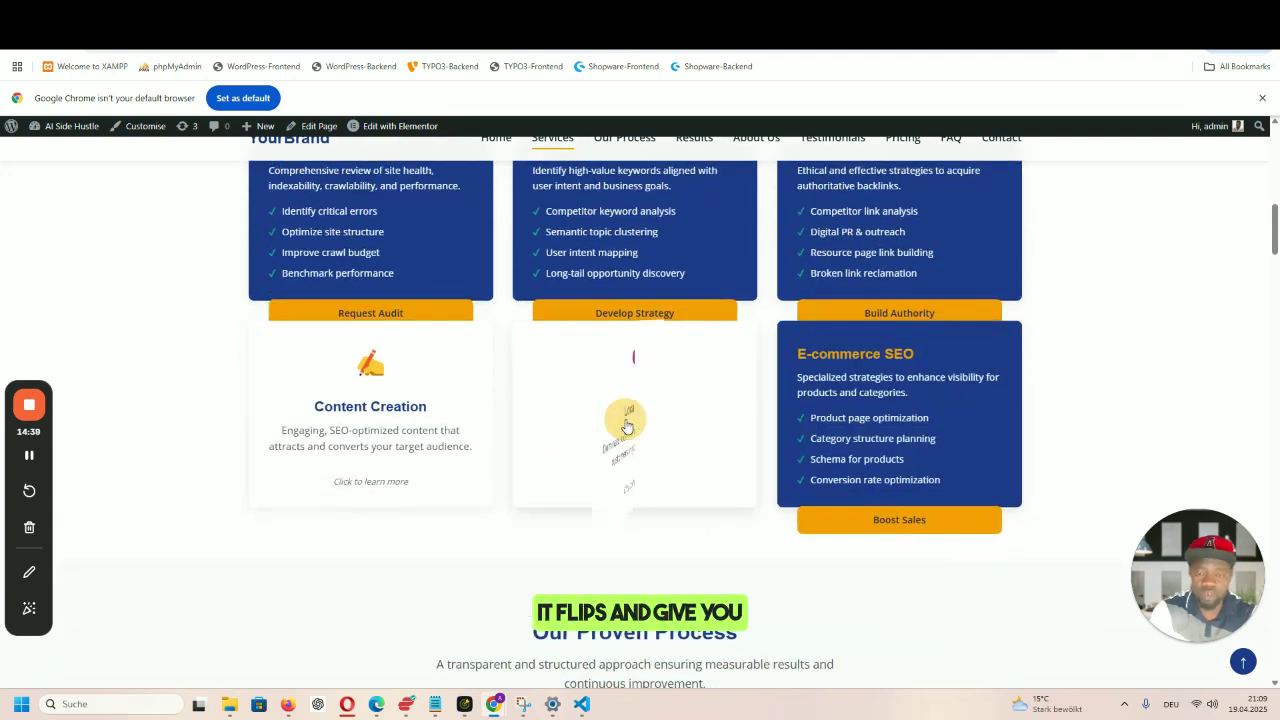
{"action": "mouse_move", "coordinate": [630, 424]}
{"action": "mouse_move", "coordinate": [400, 425]}
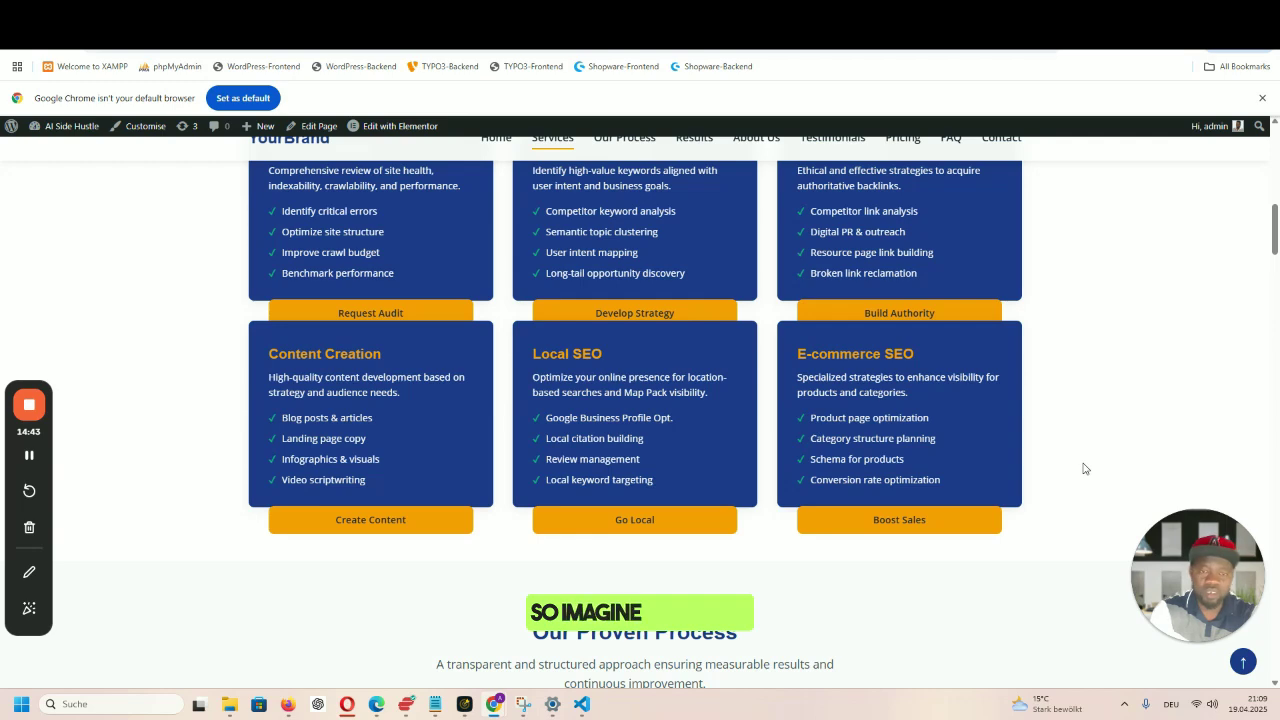
{"action": "scroll", "coordinate": [1085, 468], "scroll_direction": "up", "scroll_amount": 3}
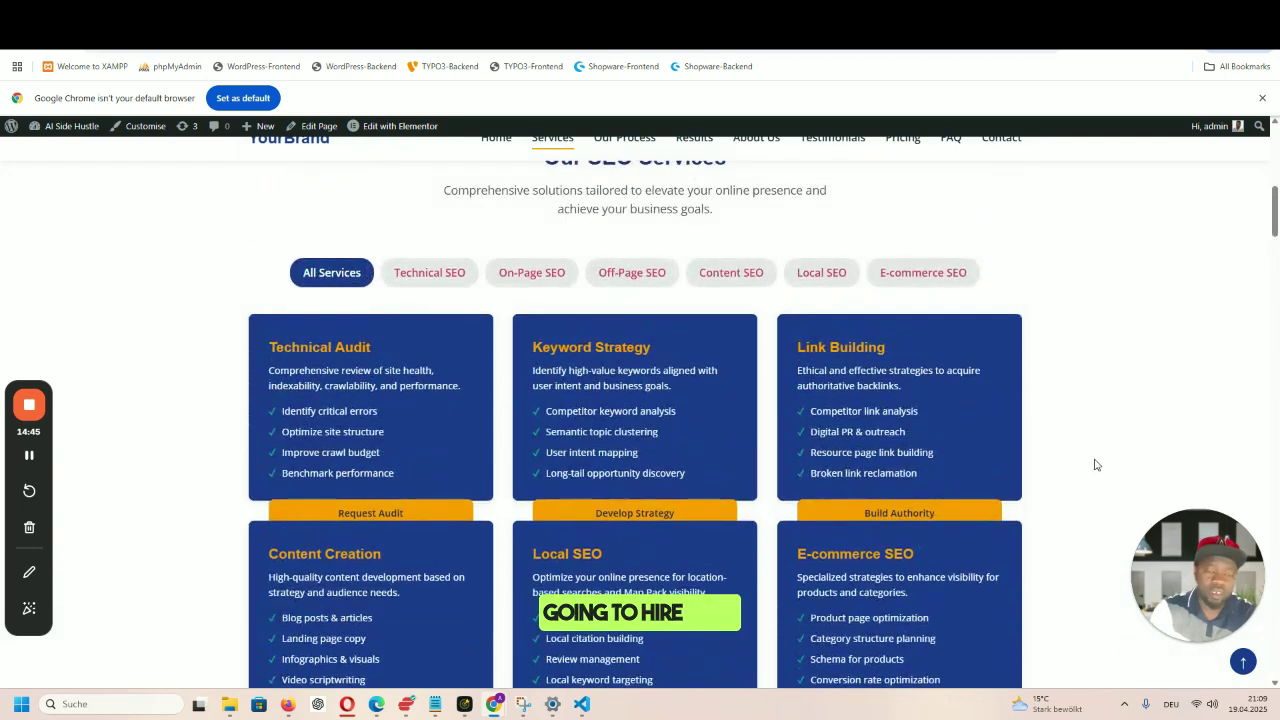
{"action": "scroll", "coordinate": [1094, 464], "scroll_direction": "down", "scroll_amount": 1}
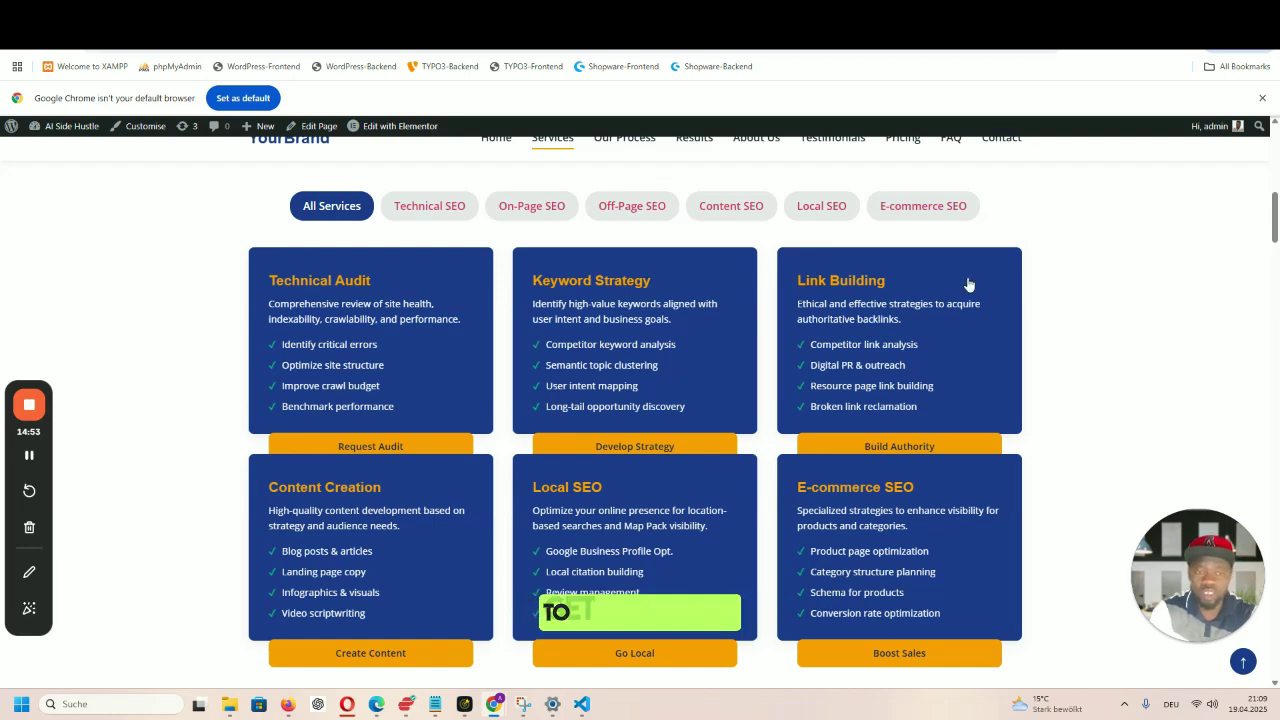
- Examine the "Our Proven Process" section and the "Our Results Speak Volumes" statistics, industry filters and case study cards
{"action": "scroll", "coordinate": [1134, 449], "scroll_direction": "down", "scroll_amount": 3}
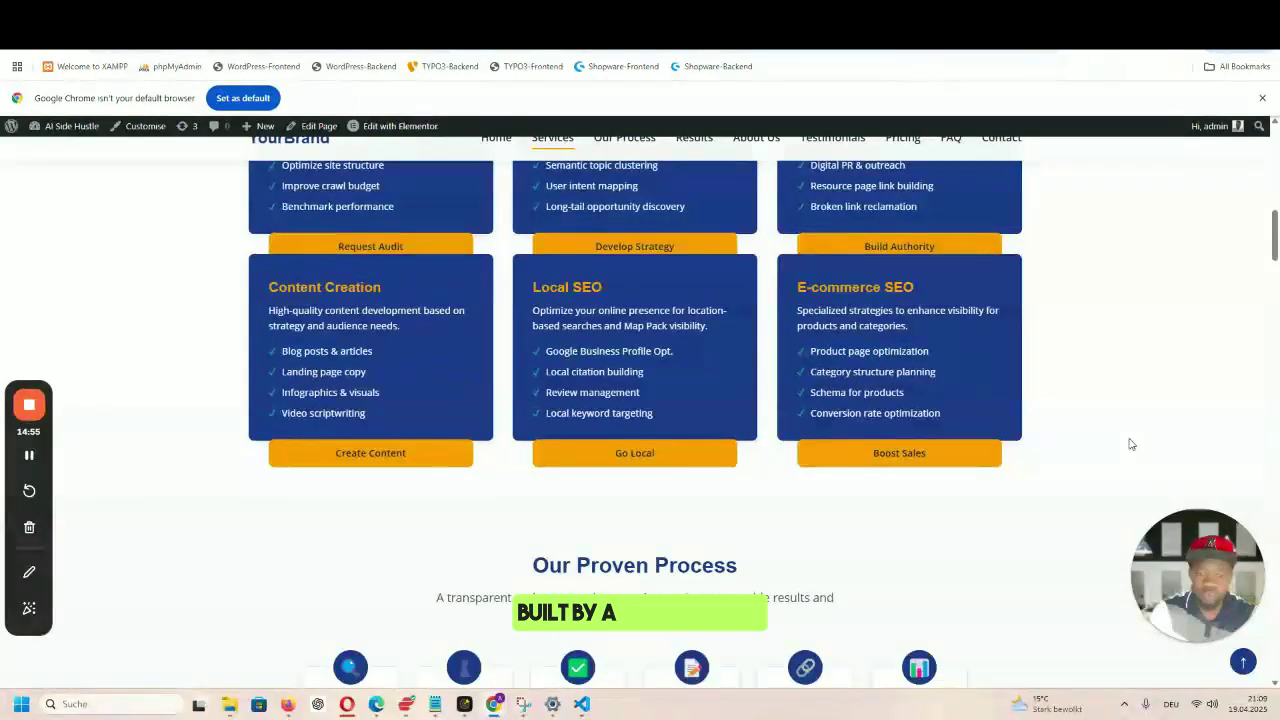
{"action": "scroll", "coordinate": [1130, 444], "scroll_direction": "down", "scroll_amount": 3}
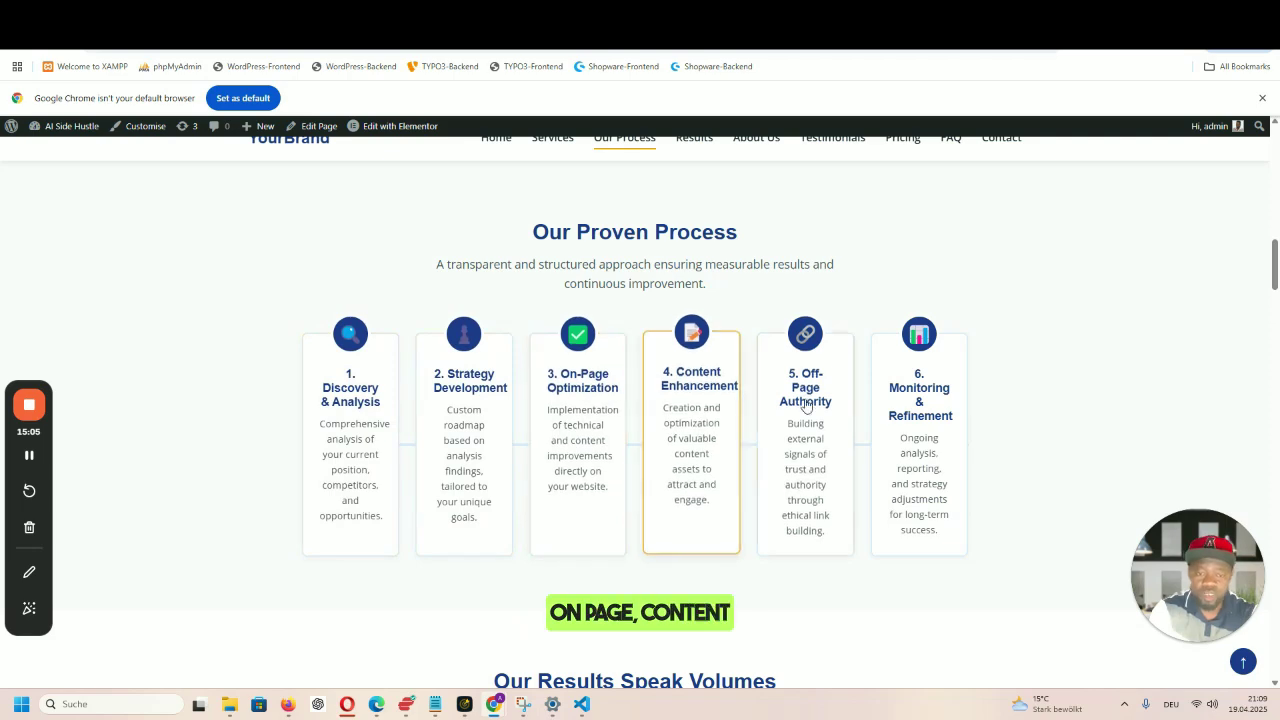
{"action": "scroll", "coordinate": [1052, 403], "scroll_direction": "down", "scroll_amount": 4}
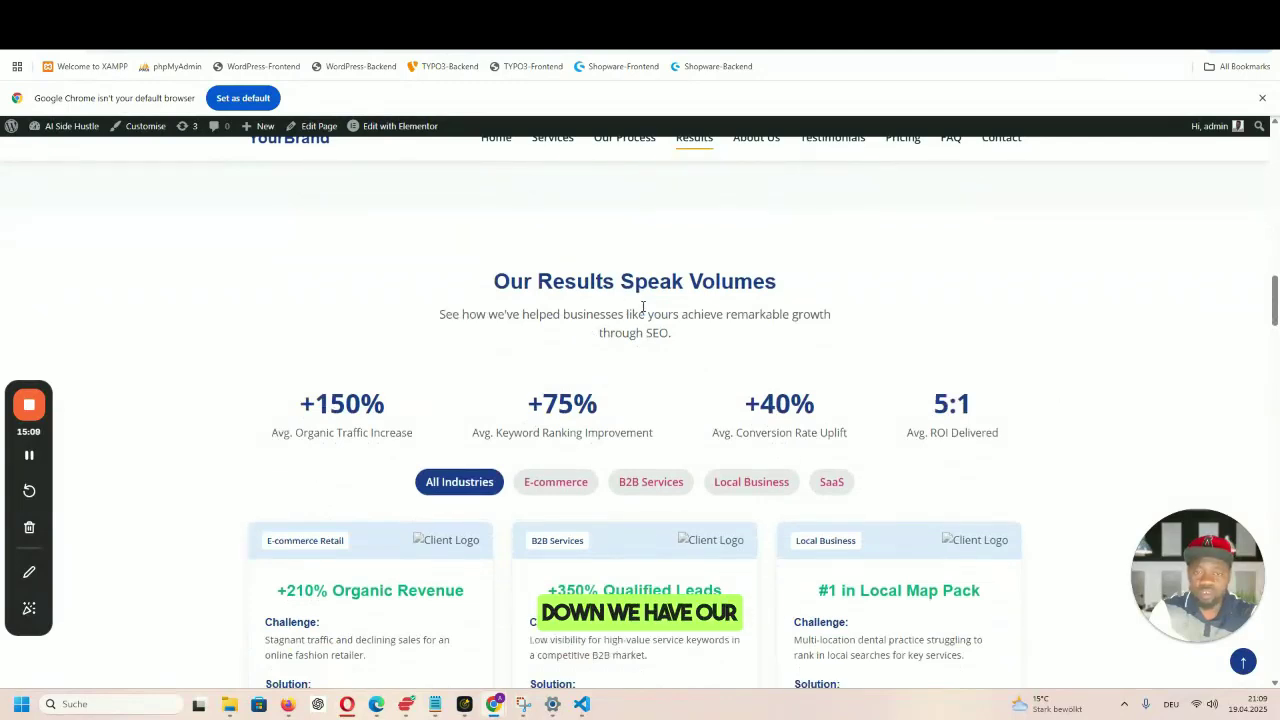
{"action": "scroll", "coordinate": [560, 362], "scroll_direction": "down", "scroll_amount": 2}
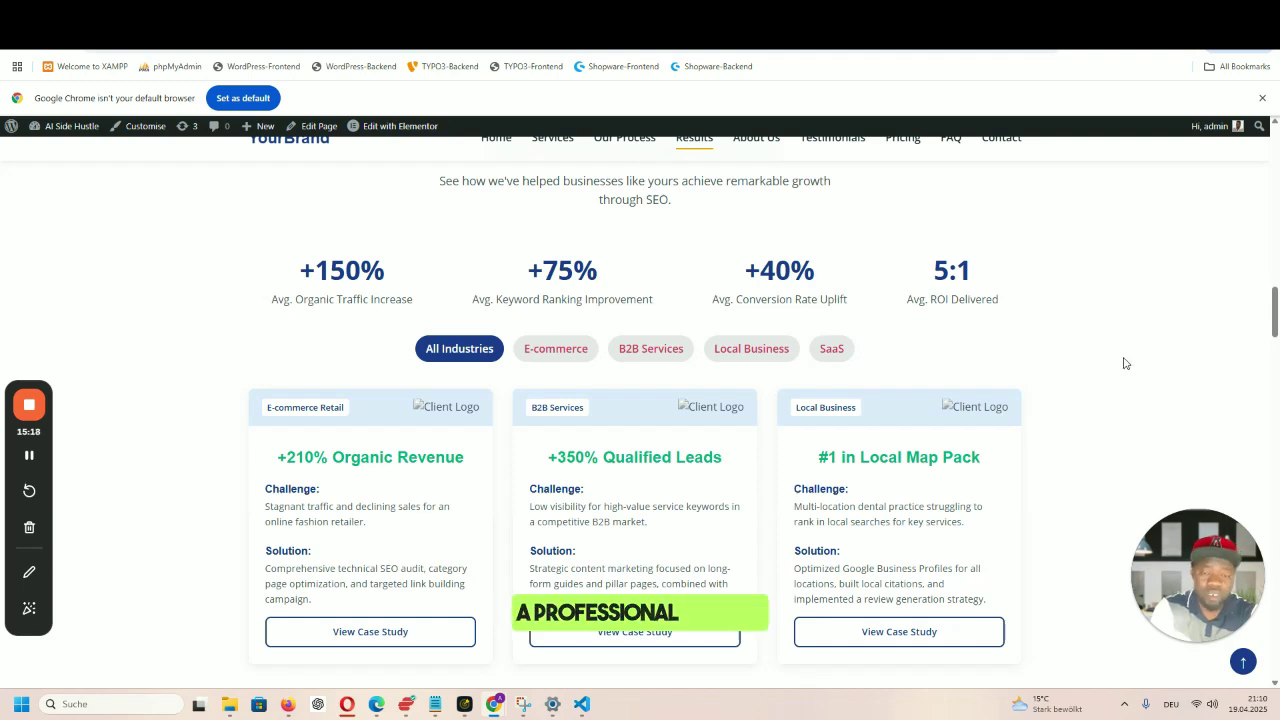
{"action": "scroll", "coordinate": [1126, 361], "scroll_direction": "up", "scroll_amount": 2}
{"action": "scroll", "coordinate": [1128, 360], "scroll_direction": "down", "scroll_amount": 2}
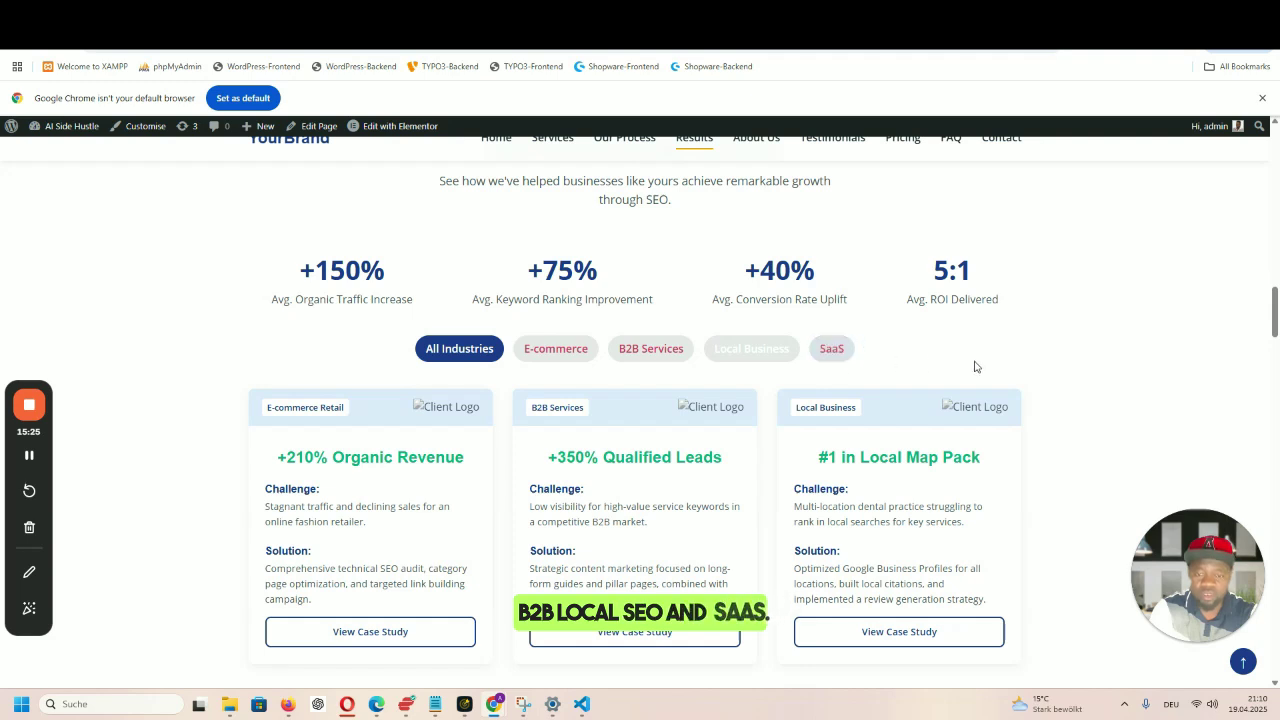
{"action": "scroll", "coordinate": [997, 371], "scroll_direction": "down", "scroll_amount": 1}
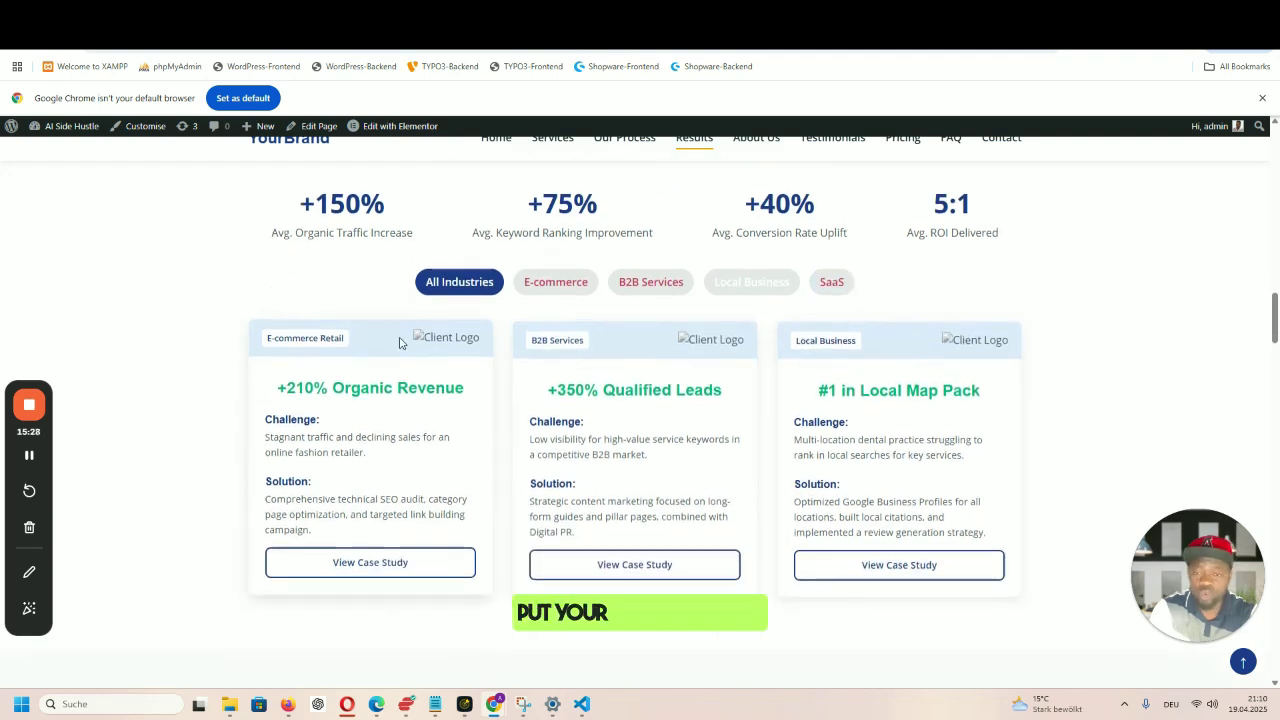
{"action": "scroll", "coordinate": [1078, 392], "scroll_direction": "down", "scroll_amount": 1}
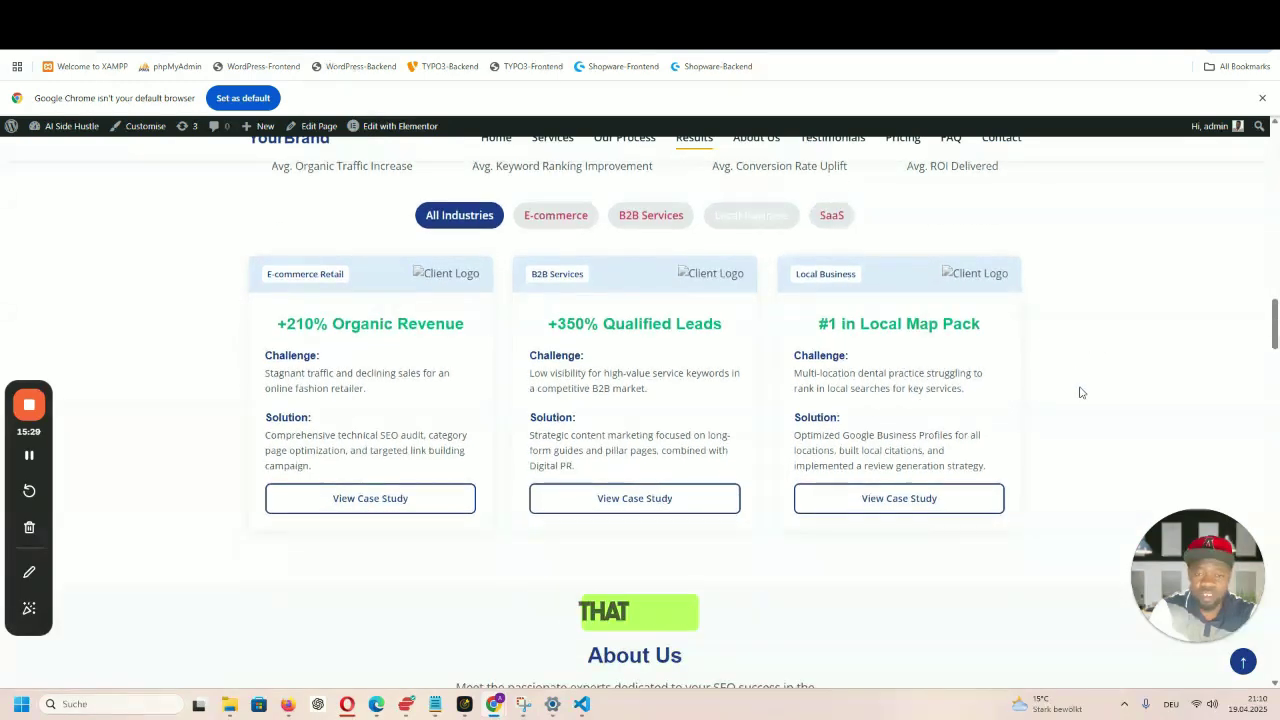
{"action": "scroll", "coordinate": [1076, 388], "scroll_direction": "down", "scroll_amount": 3}
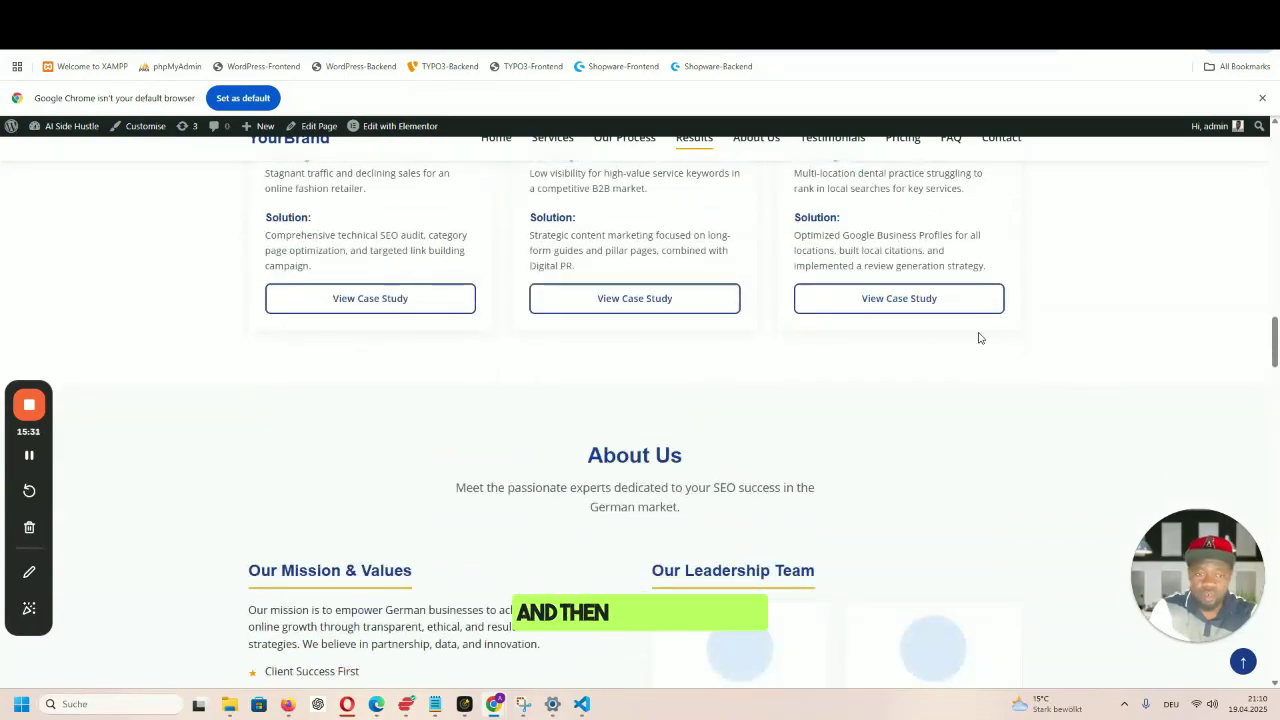
{"action": "scroll", "coordinate": [1098, 407], "scroll_direction": "up", "scroll_amount": 2}
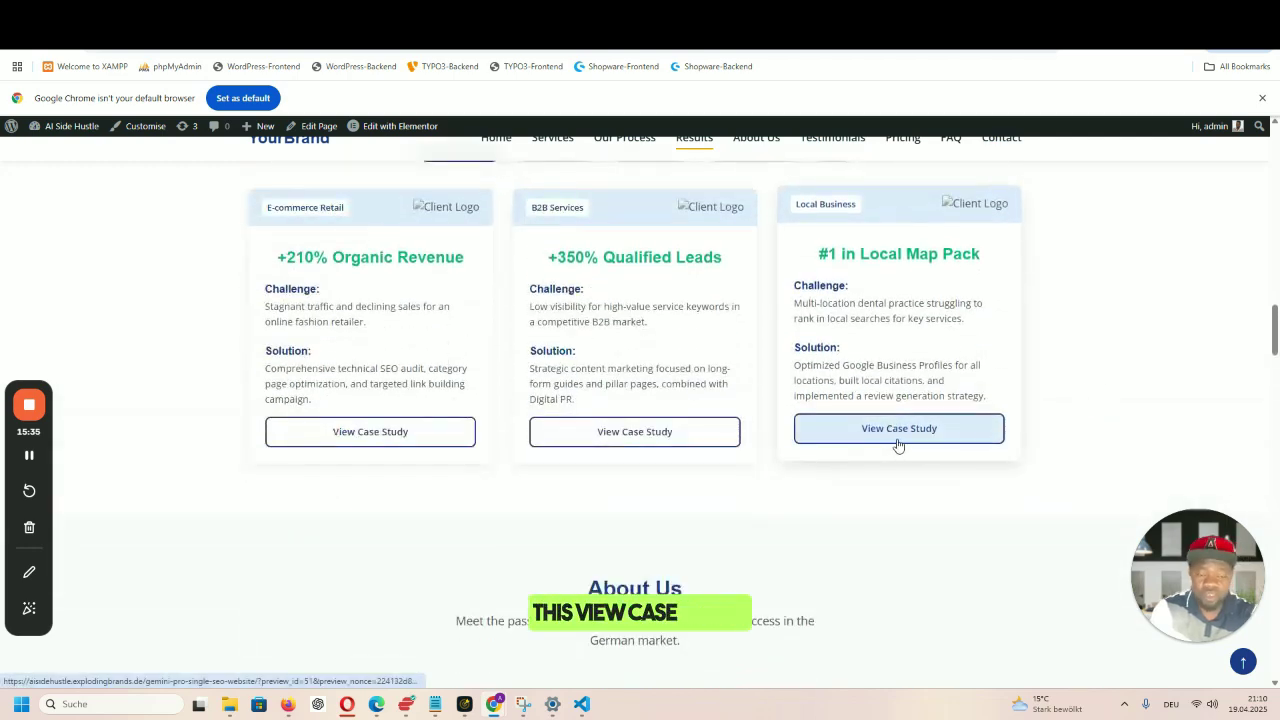
{"action": "scroll", "coordinate": [1113, 404], "scroll_direction": "down", "scroll_amount": 1}
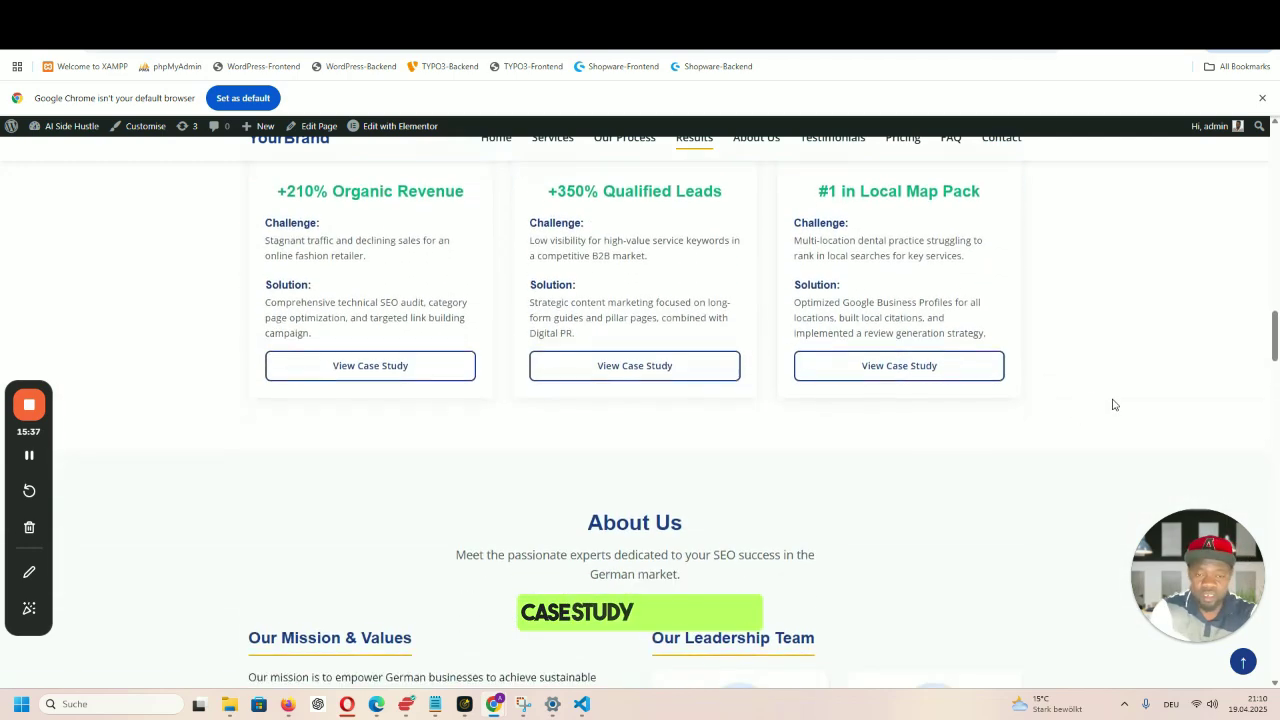
{"action": "scroll", "coordinate": [1112, 400], "scroll_direction": "up", "scroll_amount": 1}
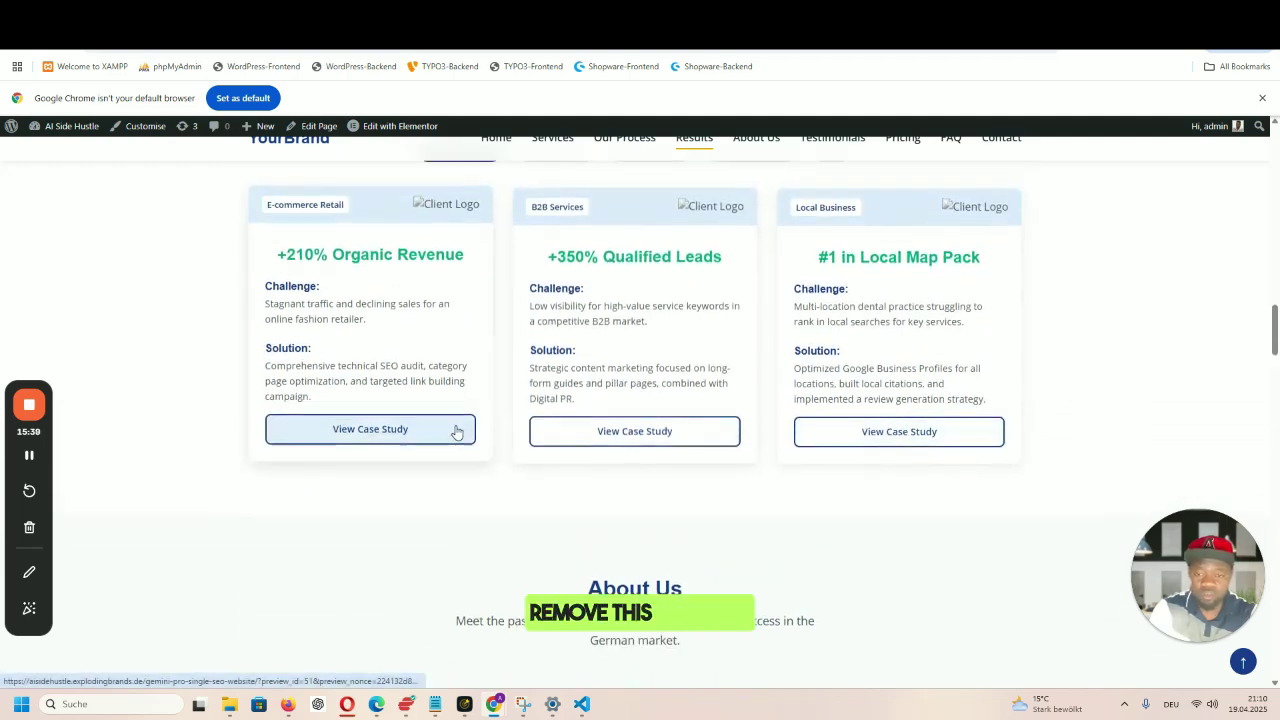
- Review the "About Us" section's mission and values, brief history, certifications and leadership team cards
{"action": "scroll", "coordinate": [1243, 355], "scroll_direction": "down", "scroll_amount": 5}
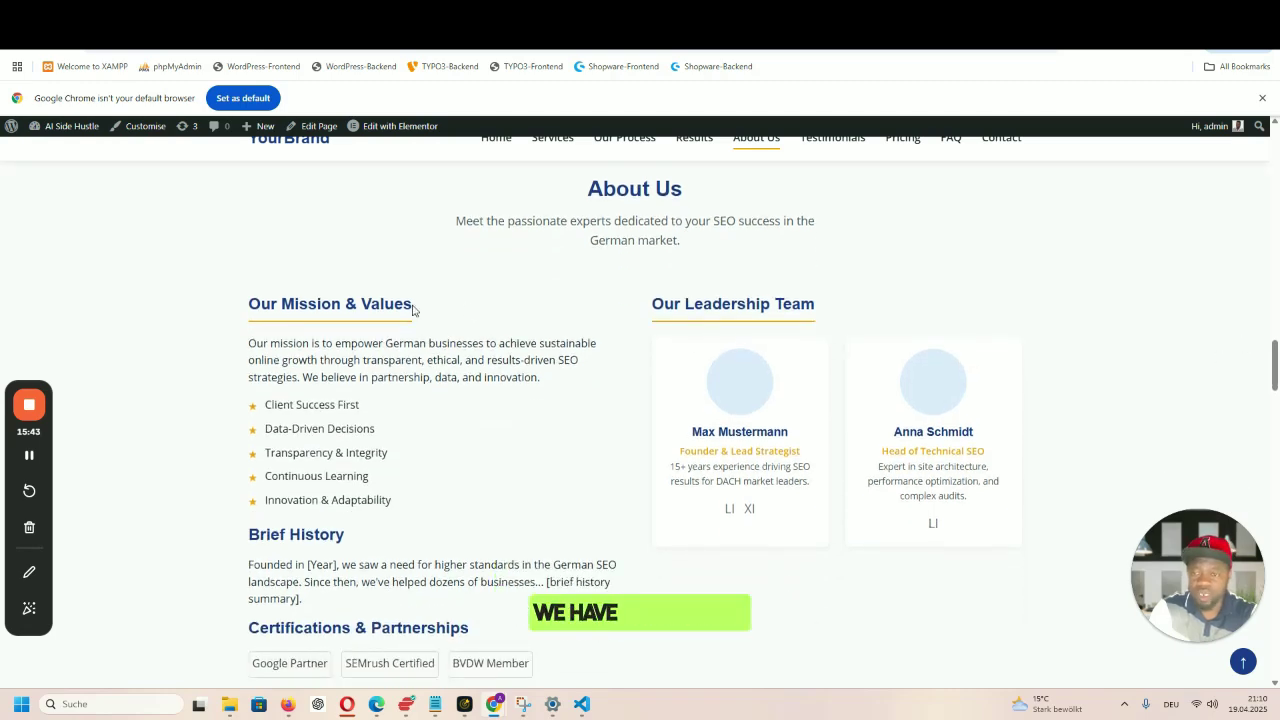
{"action": "scroll", "coordinate": [329, 508], "scroll_direction": "down", "scroll_amount": 2}
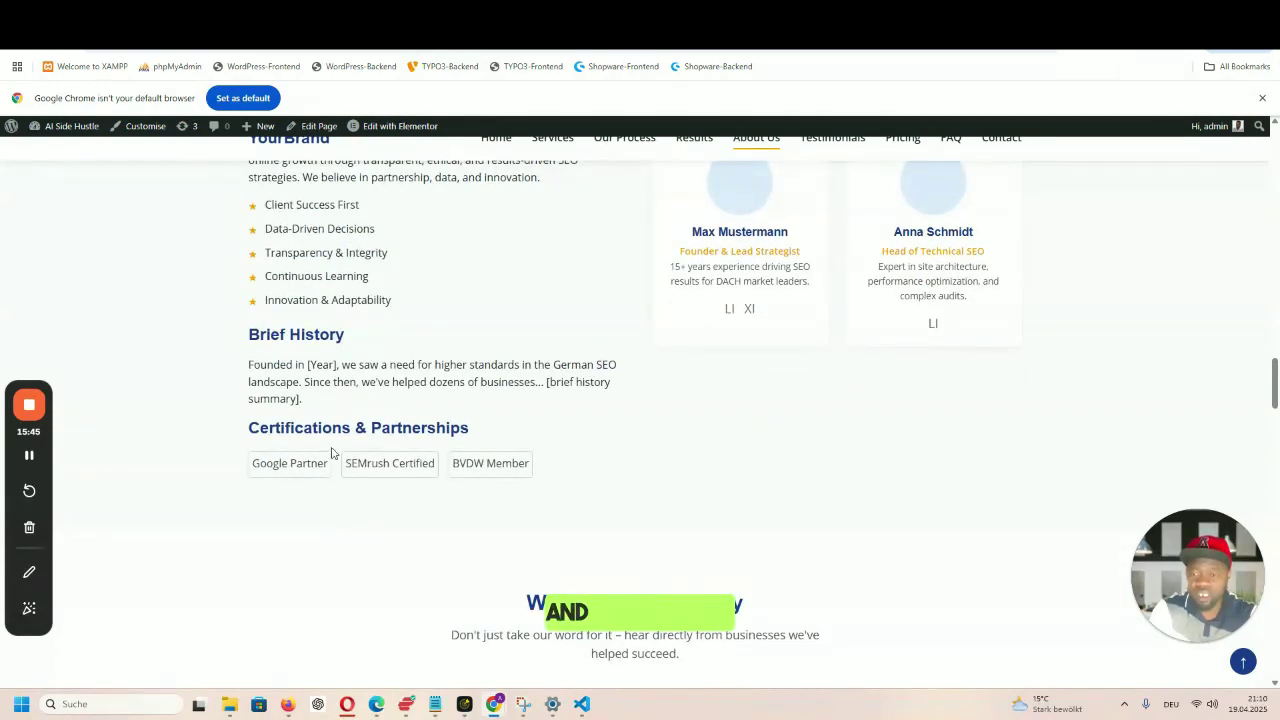
{"action": "scroll", "coordinate": [395, 460], "scroll_direction": "up", "scroll_amount": 1}
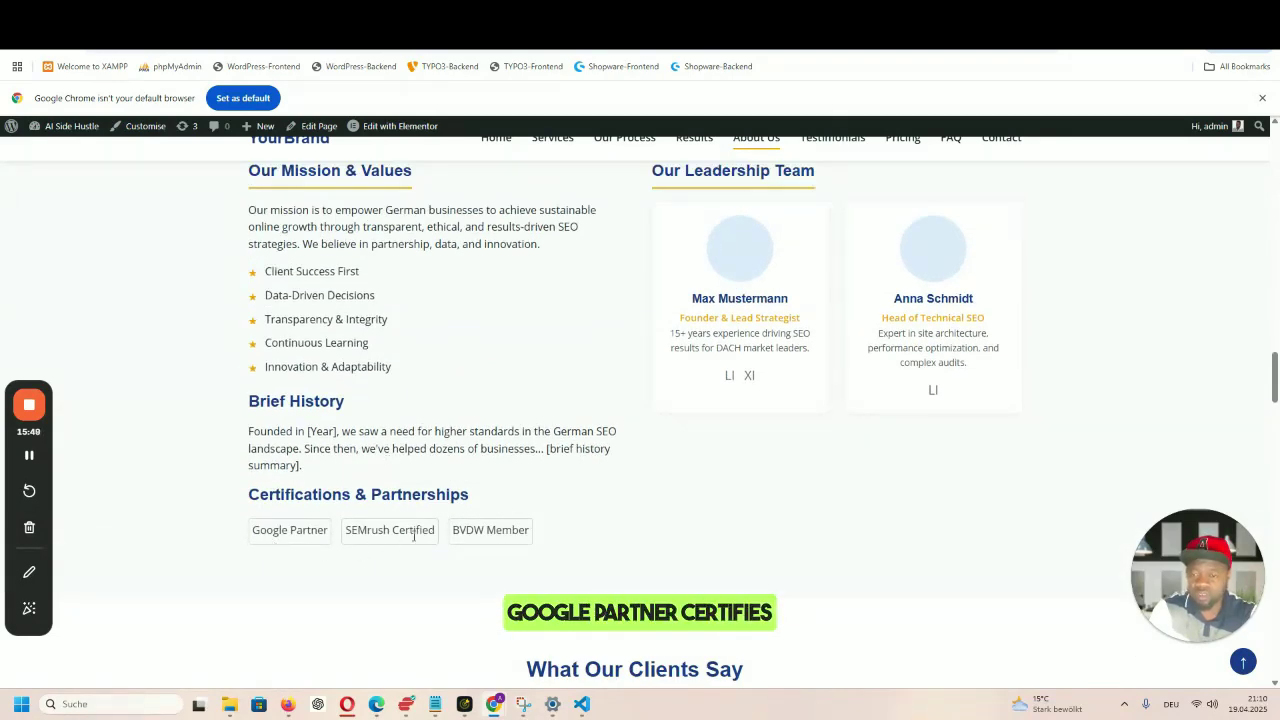
{"action": "scroll", "coordinate": [656, 500], "scroll_direction": "up", "scroll_amount": 2}
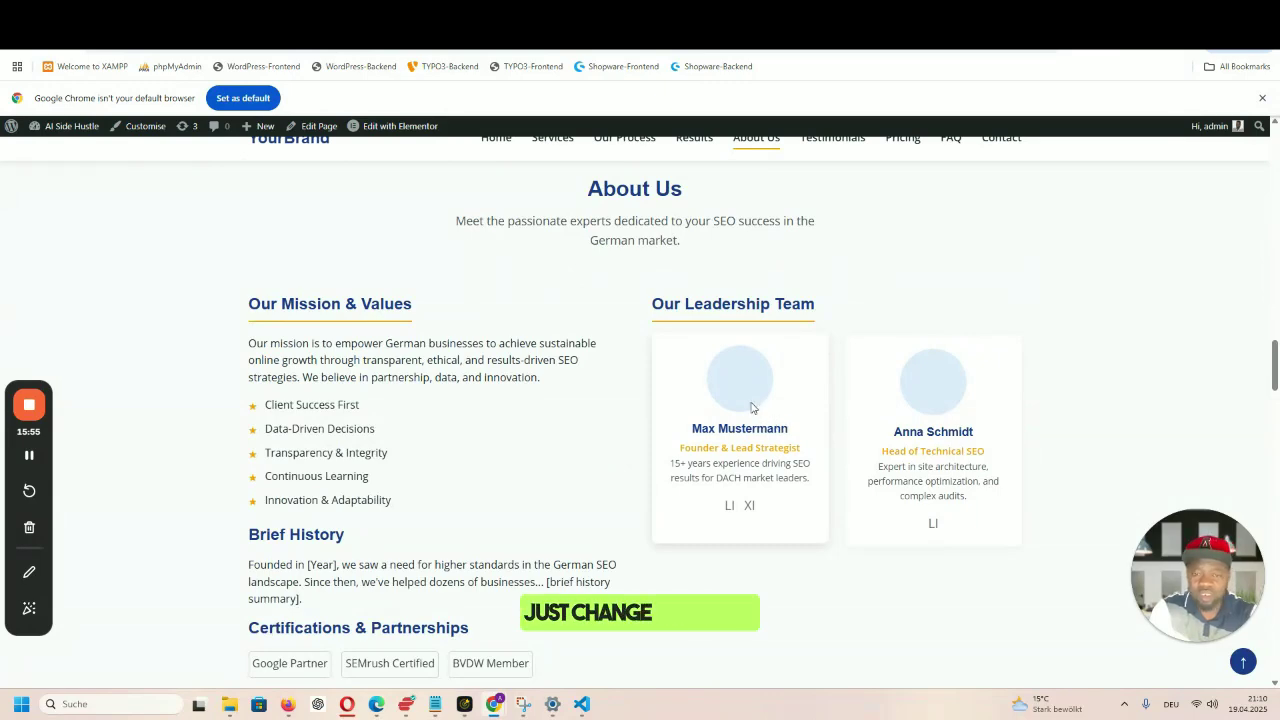
- Review the "What Our Clients Say" testimonials, their carousel arrows and the award and certification row
{"action": "scroll", "coordinate": [1160, 378], "scroll_direction": "down", "scroll_amount": 3}
{"action": "scroll", "coordinate": [1160, 380], "scroll_direction": "down", "scroll_amount": 4}
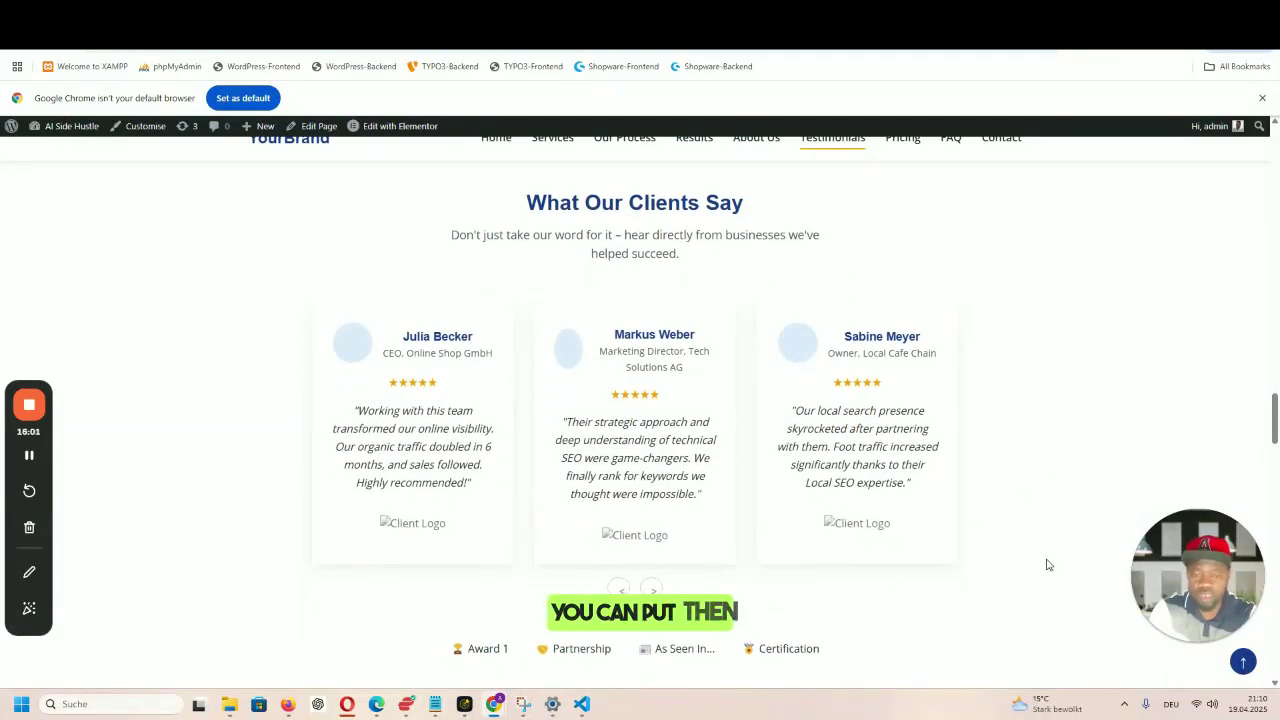
{"action": "scroll", "coordinate": [1075, 415], "scroll_direction": "down", "scroll_amount": 1}
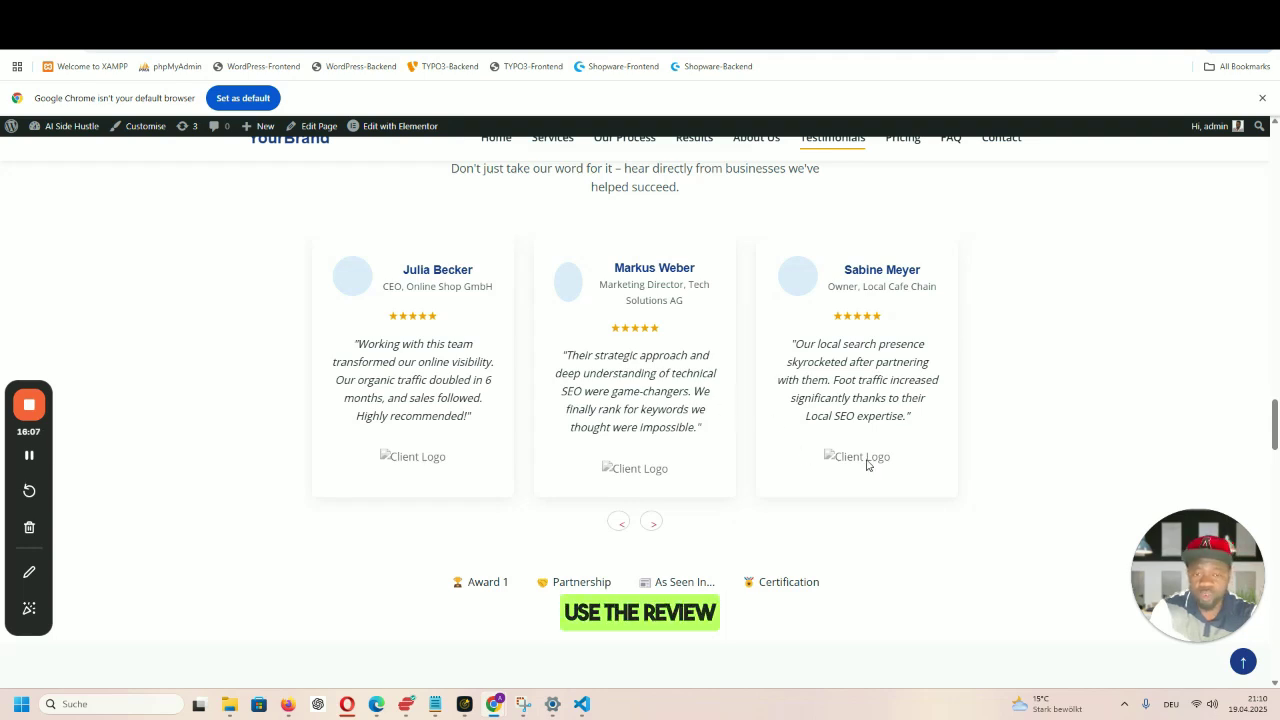
{"action": "scroll", "coordinate": [1114, 434], "scroll_direction": "down", "scroll_amount": 2}
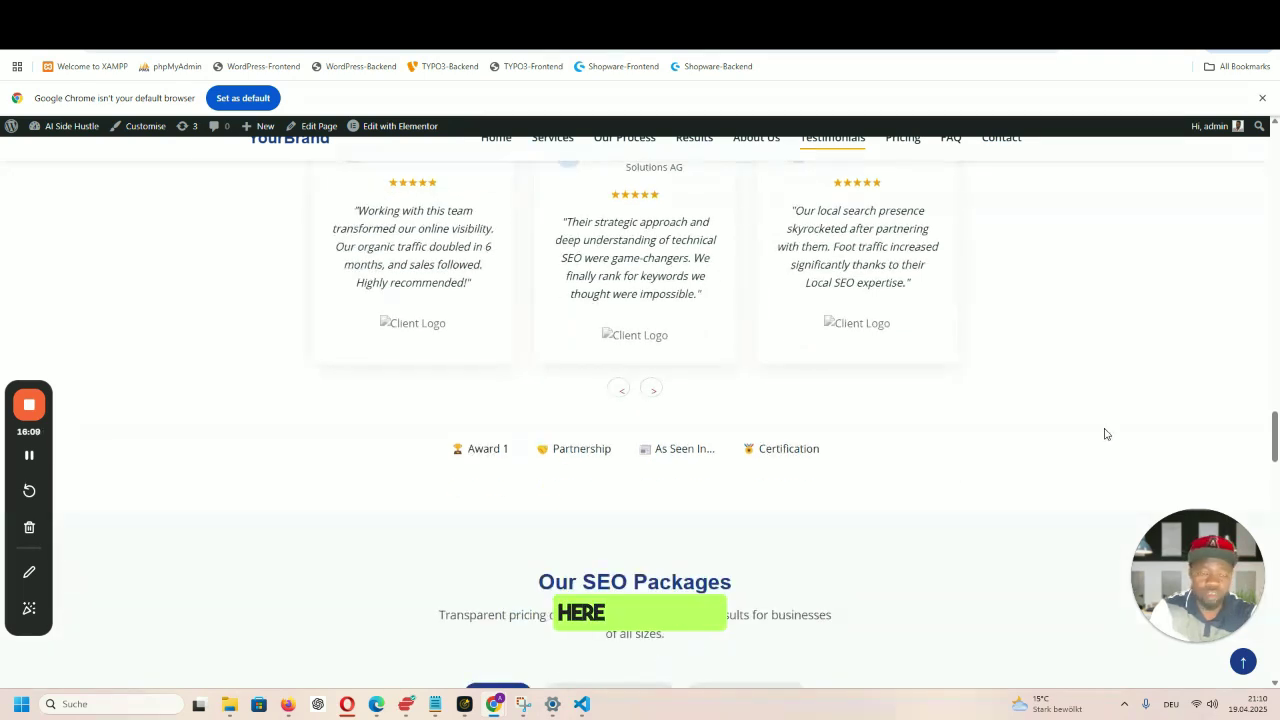
{"action": "scroll", "coordinate": [1072, 406], "scroll_direction": "down", "scroll_amount": 4}
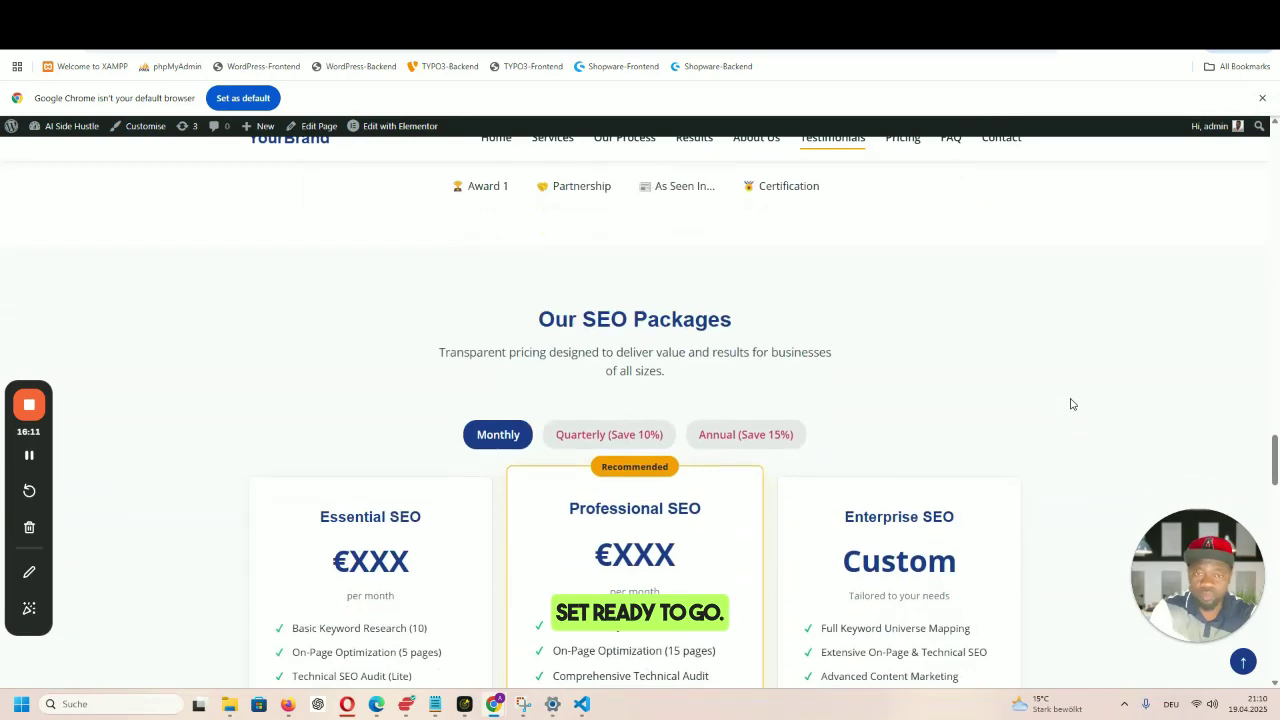
{"action": "scroll", "coordinate": [1072, 404], "scroll_direction": "up", "scroll_amount": 3}
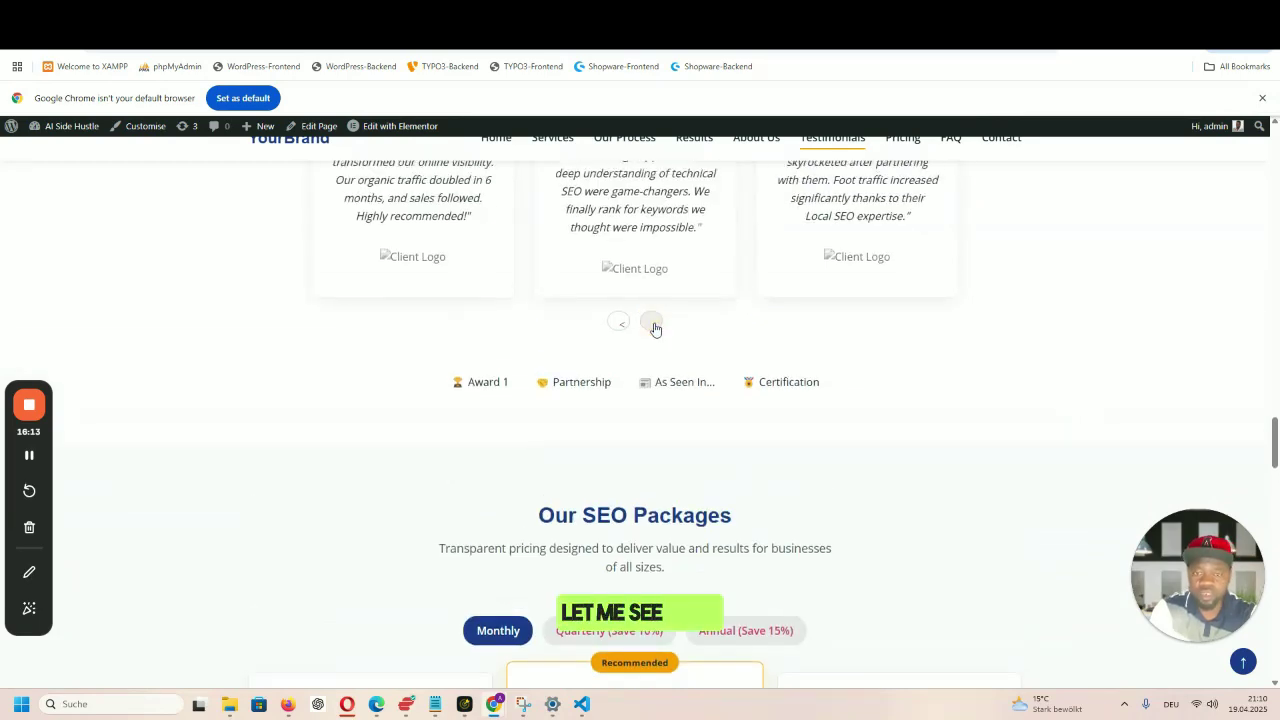
- Compare the Essential, Professional and Enterprise plans in the "Our SEO Packages" pricing section
{"action": "scroll", "coordinate": [1047, 380], "scroll_direction": "down", "scroll_amount": 3}
{"action": "scroll", "coordinate": [1049, 378], "scroll_direction": "down", "scroll_amount": 3}
{"action": "scroll", "coordinate": [1060, 371], "scroll_direction": "up", "scroll_amount": 3}
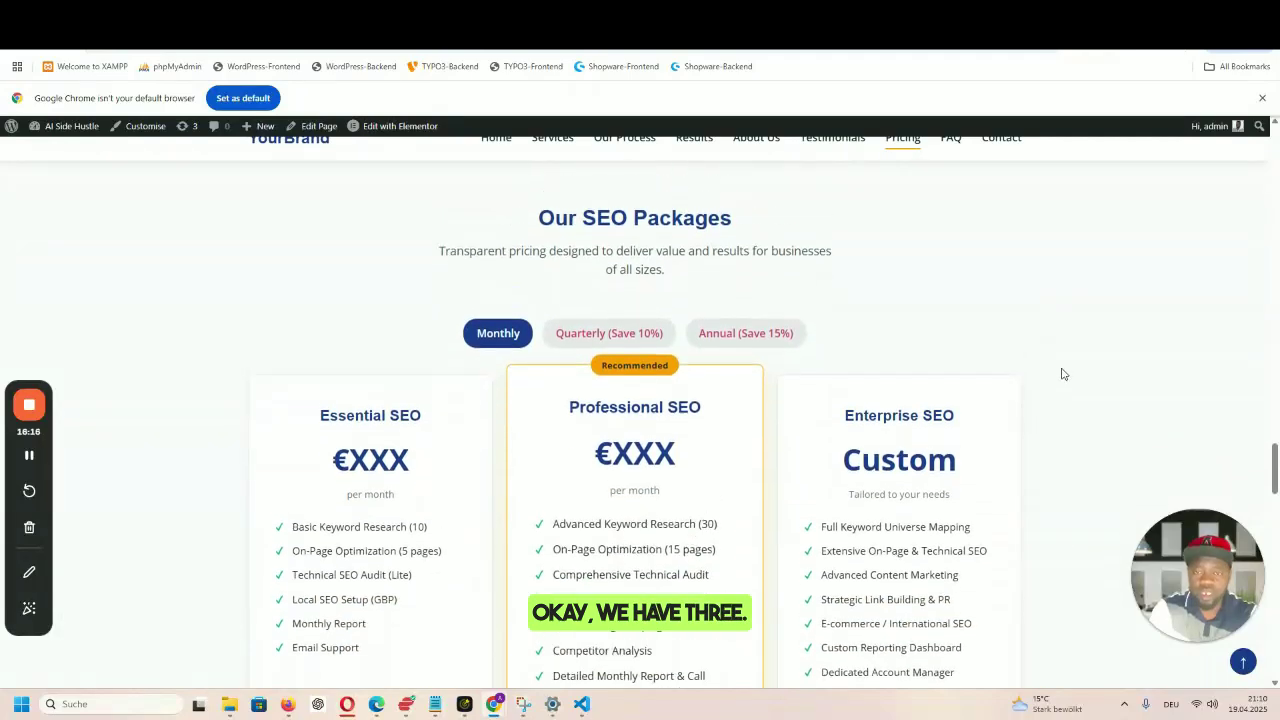
{"action": "scroll", "coordinate": [1130, 393], "scroll_direction": "down", "scroll_amount": 3}
{"action": "scroll", "coordinate": [1140, 395], "scroll_direction": "down", "scroll_amount": 1}
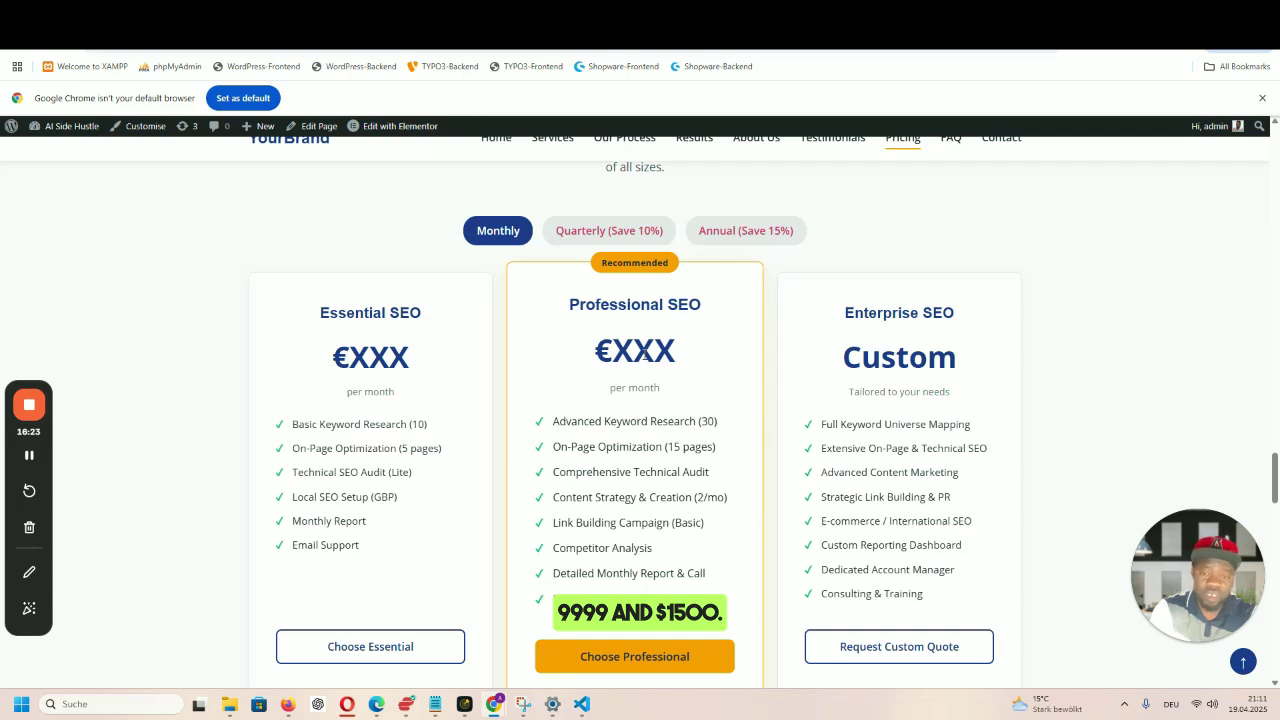
{"action": "scroll", "coordinate": [1024, 332], "scroll_direction": "down", "scroll_amount": 3}
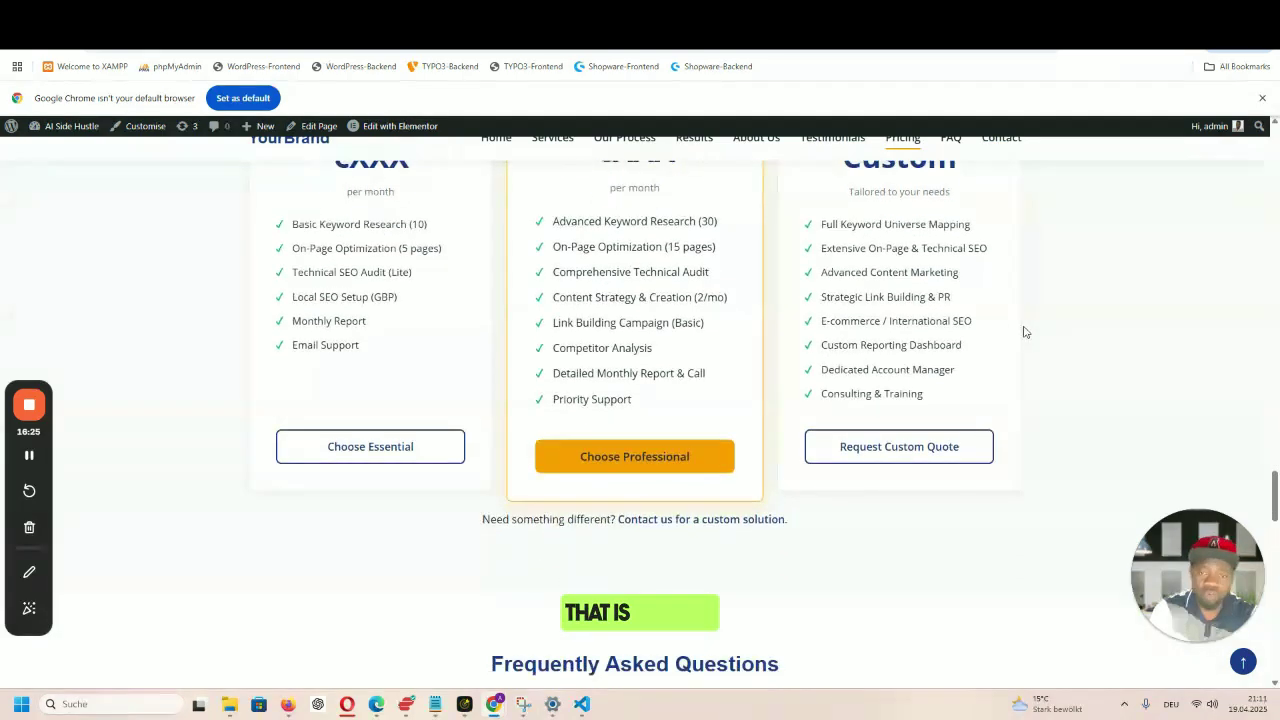
{"action": "scroll", "coordinate": [1024, 332], "scroll_direction": "up", "scroll_amount": 2}
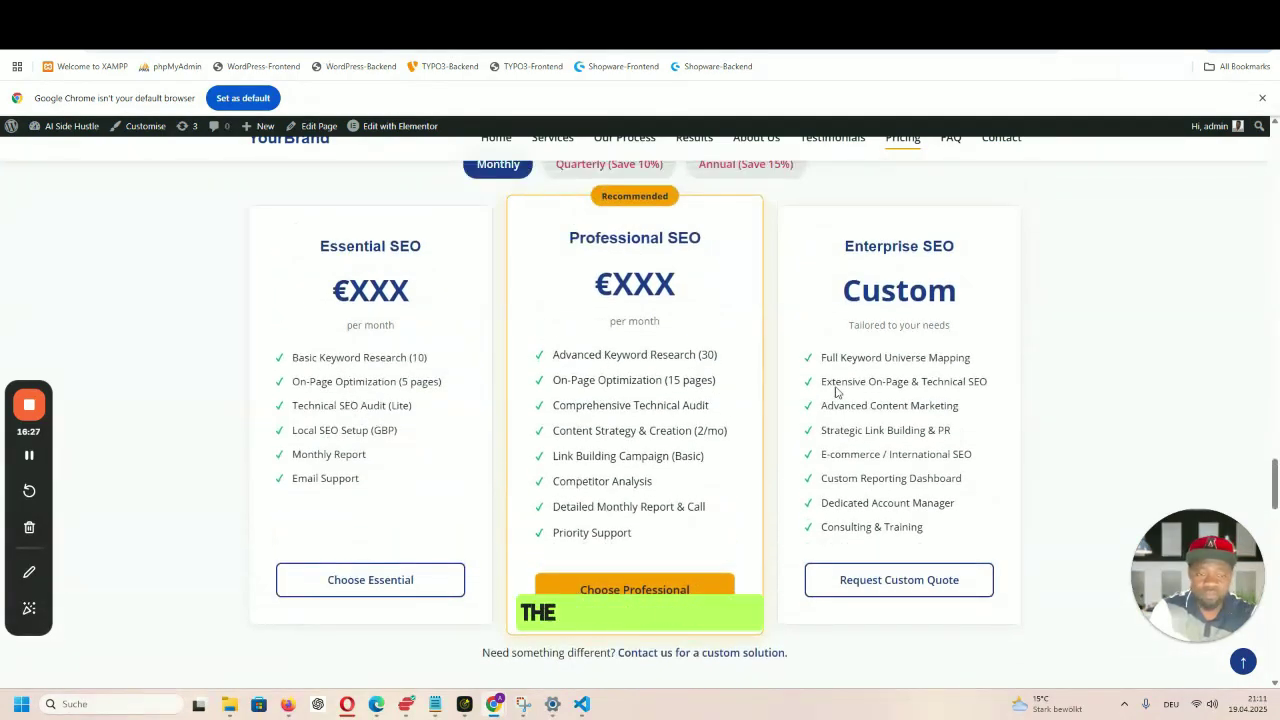
- Test the "Frequently Asked Questions" accordion by collapsing and expanding the first three General questions
{"action": "scroll", "coordinate": [1060, 420], "scroll_direction": "down", "scroll_amount": 5}
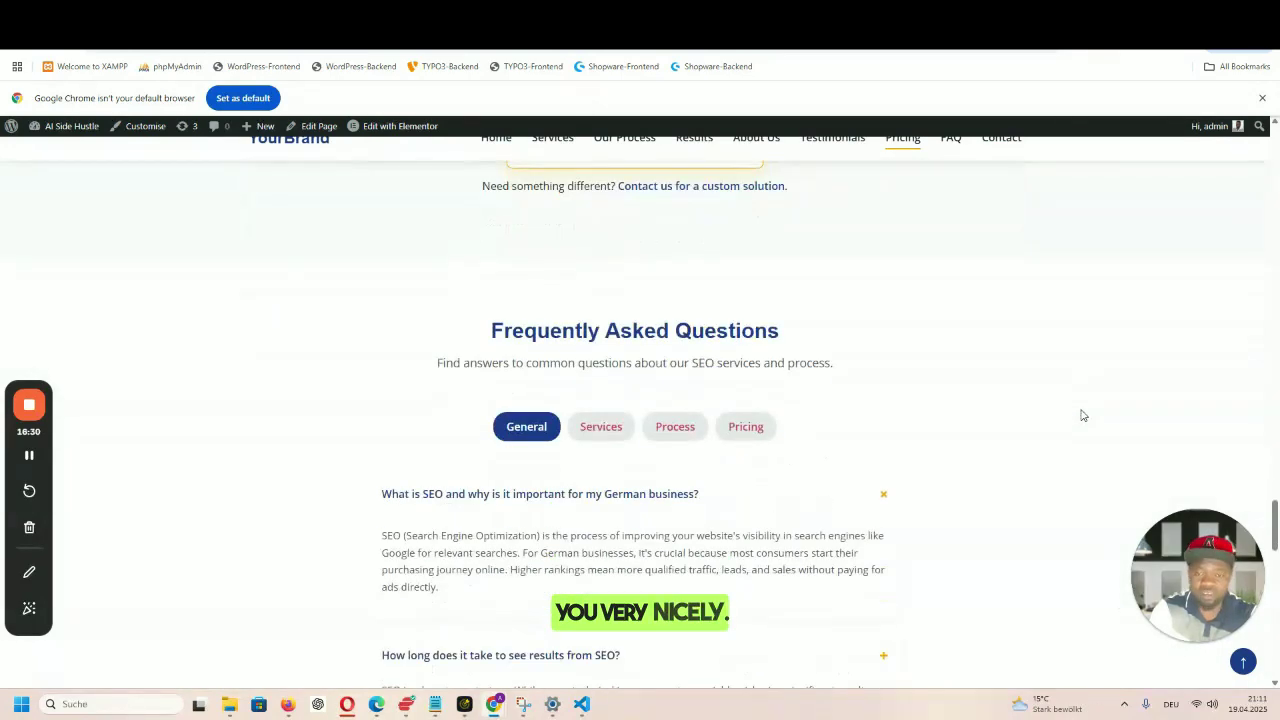
{"action": "scroll", "coordinate": [1013, 323], "scroll_direction": "down", "scroll_amount": 2}
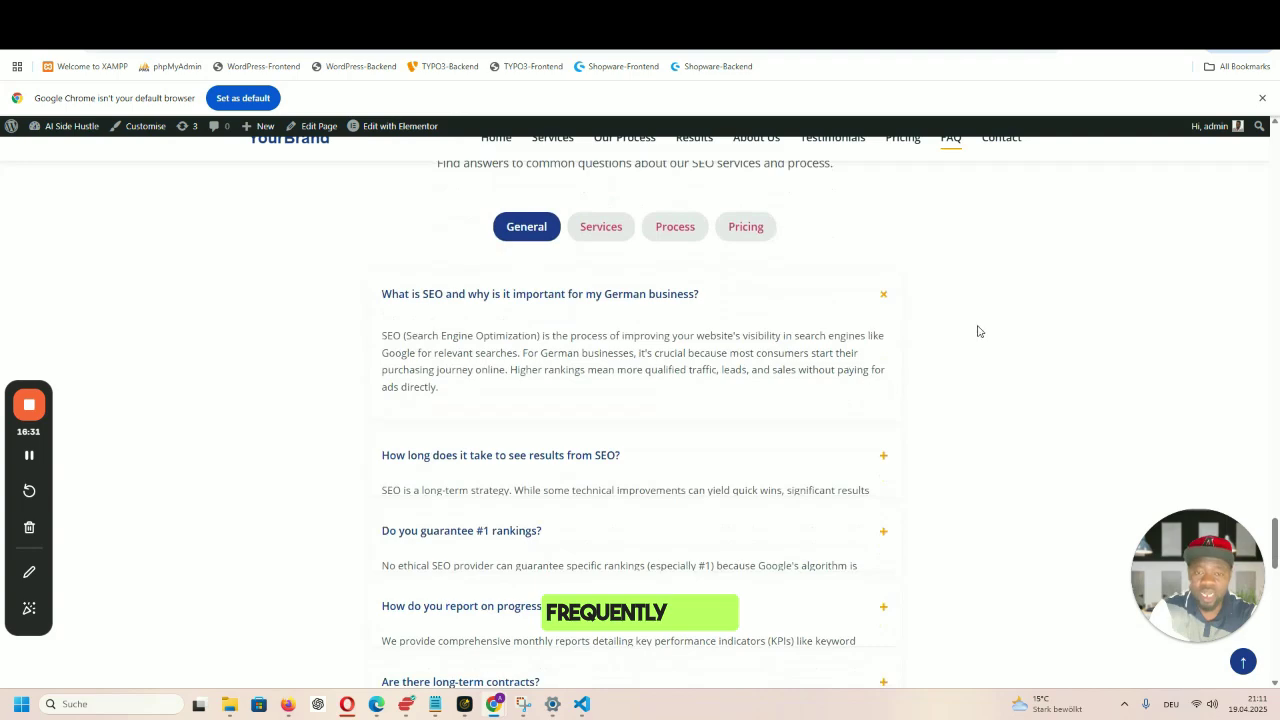
{"action": "left_click", "coordinate": [886, 299]}
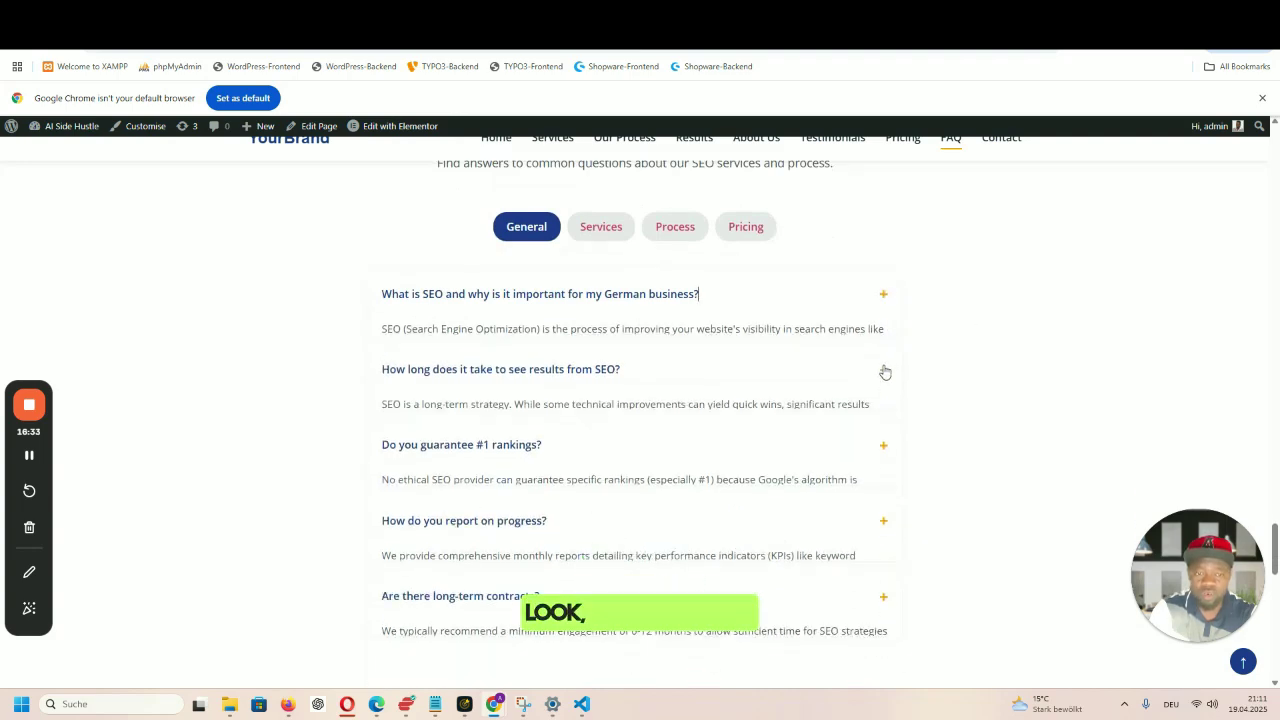
{"action": "left_click", "coordinate": [884, 370]}
{"action": "left_click", "coordinate": [884, 370]}
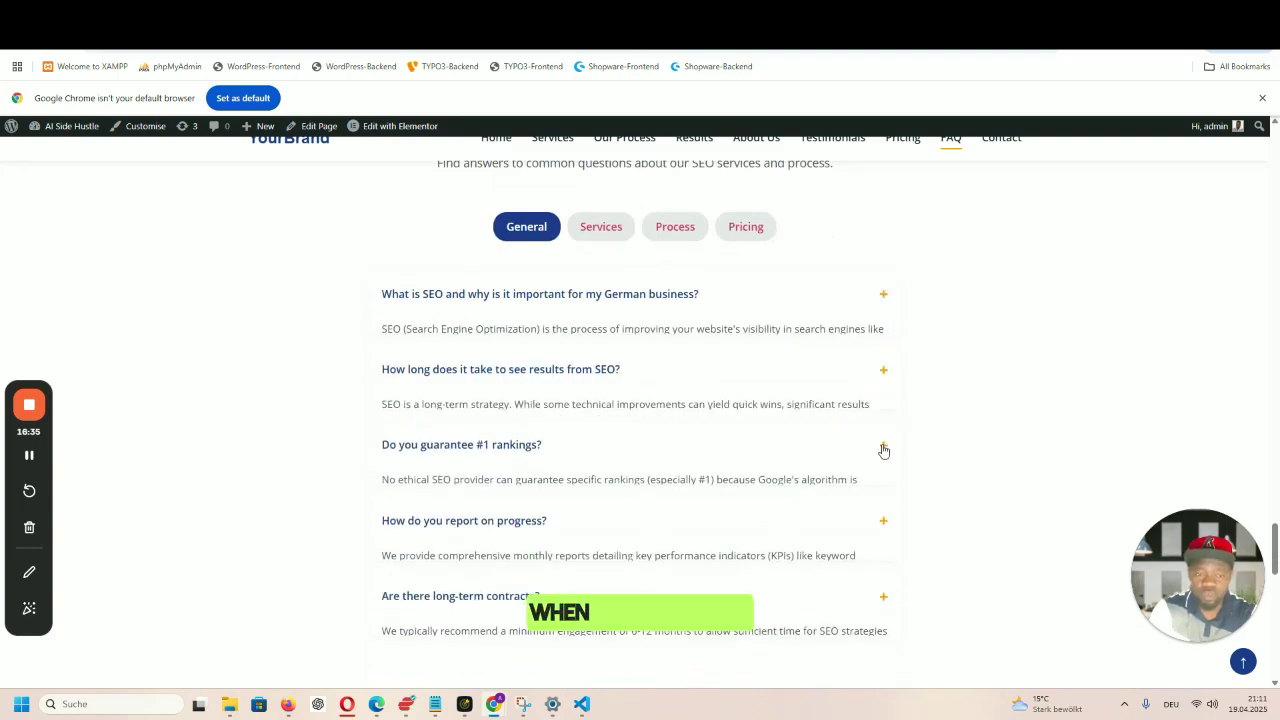
{"action": "left_click", "coordinate": [884, 447]}
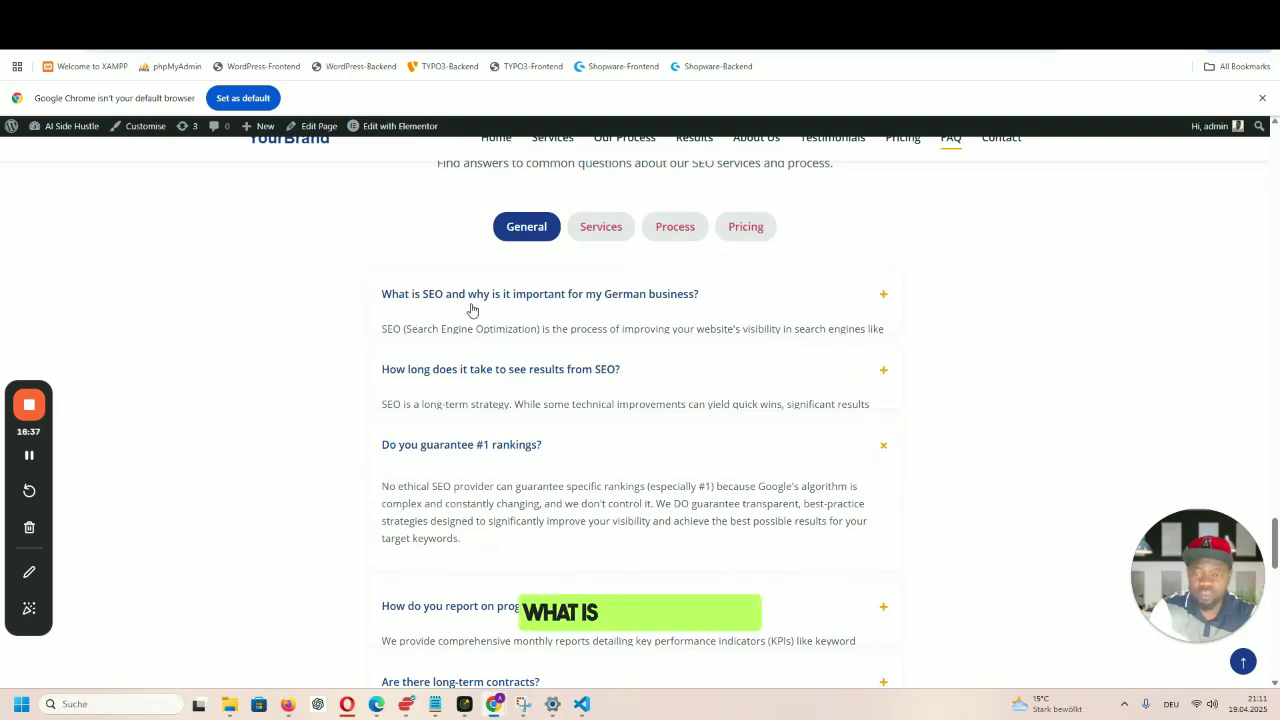
{"action": "left_click", "coordinate": [881, 299]}
- Look over the remaining FAQ entries and try the Services question category
{"action": "scroll", "coordinate": [925, 410], "scroll_direction": "down", "scroll_amount": 5}
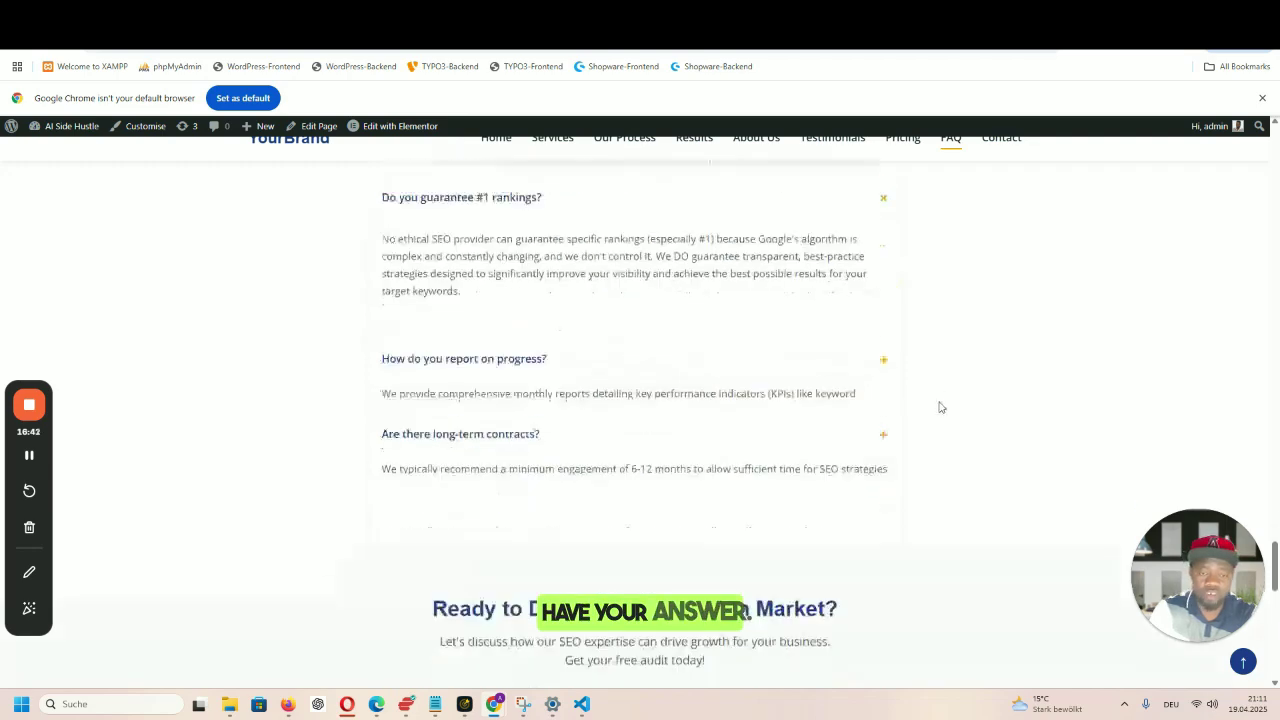
{"action": "scroll", "coordinate": [949, 400], "scroll_direction": "up", "scroll_amount": 6}
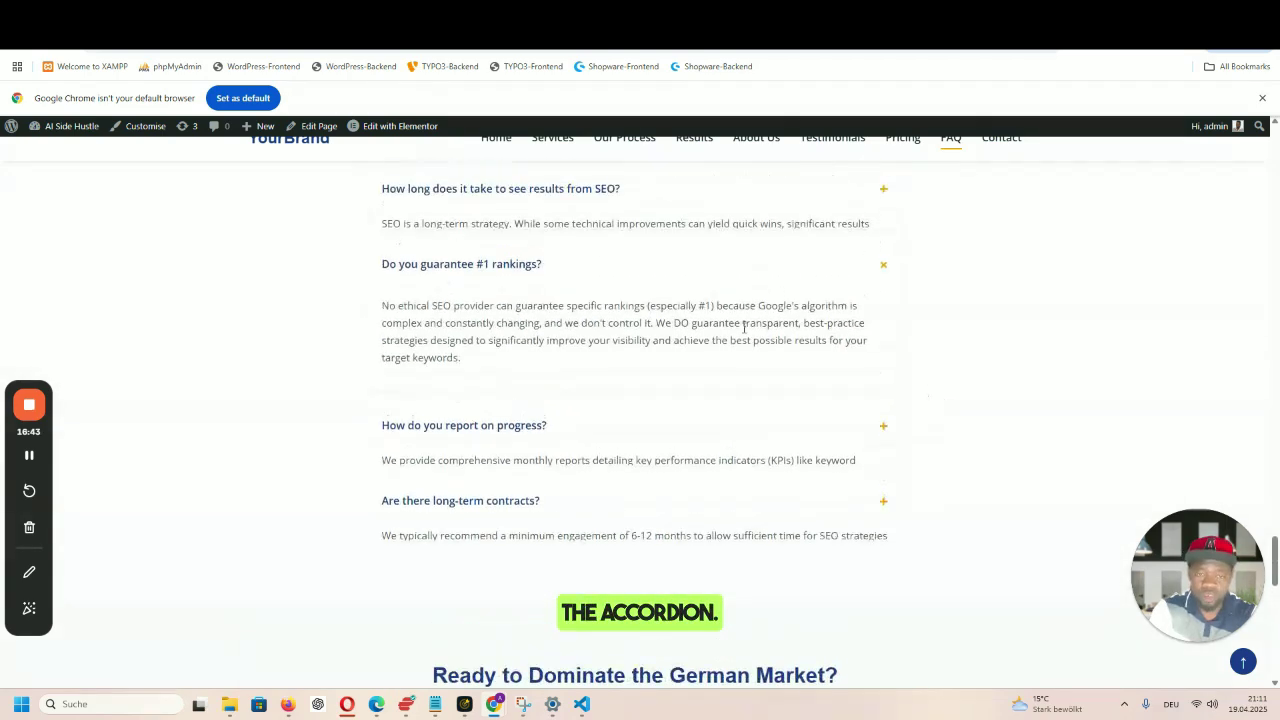
{"action": "scroll", "coordinate": [920, 451], "scroll_direction": "down", "scroll_amount": 3}
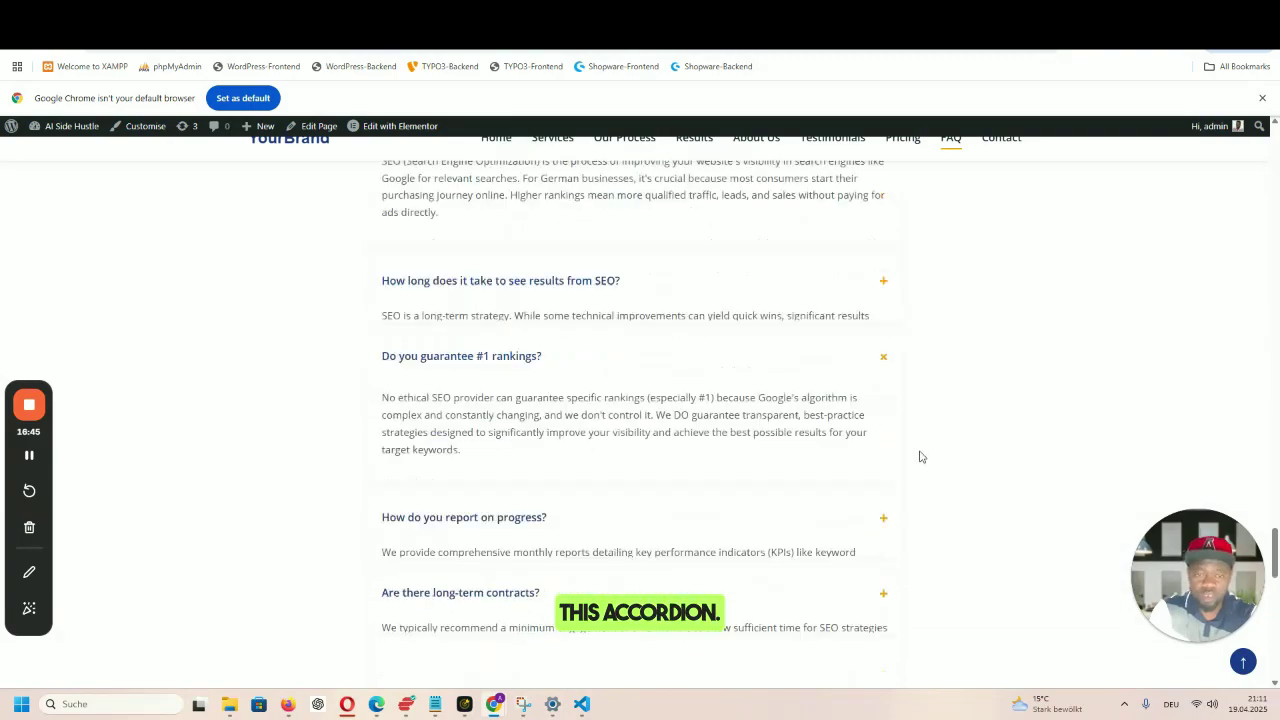
{"action": "scroll", "coordinate": [928, 448], "scroll_direction": "up", "scroll_amount": 2}
{"action": "left_click", "coordinate": [600, 293]}
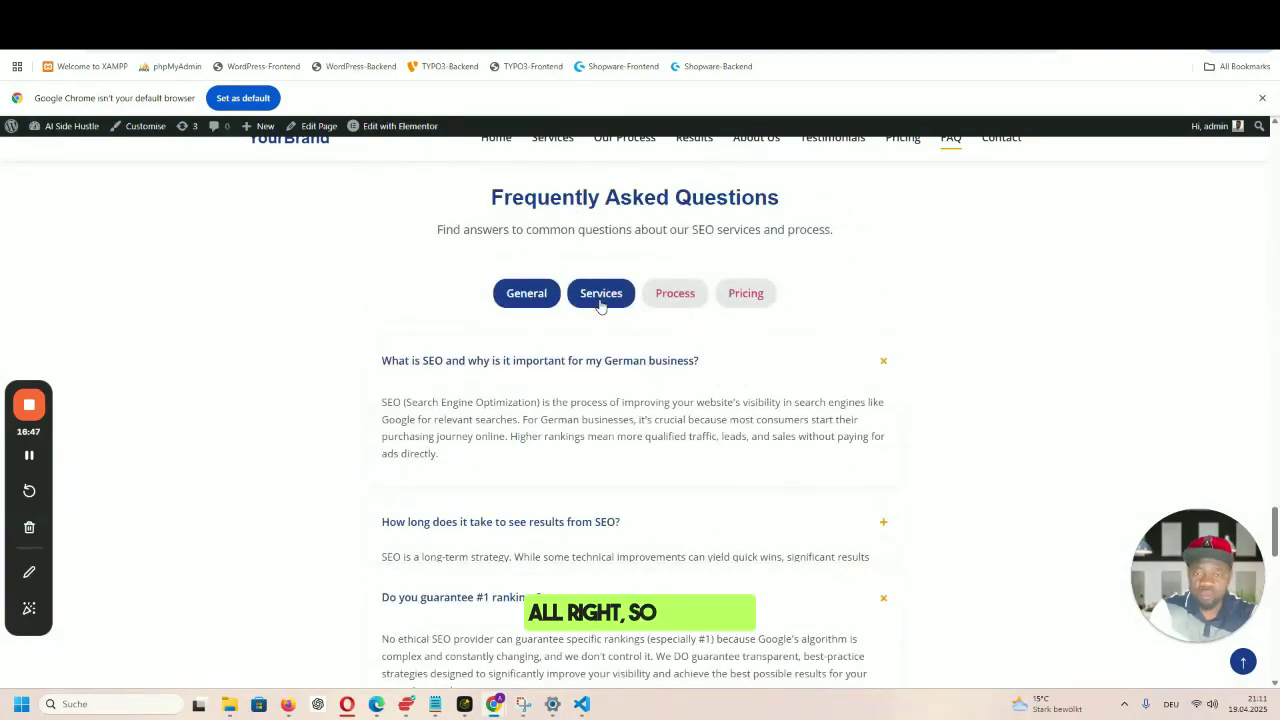
- Review the "Ready to Dominate the German Market?" section's message form, contact information and map placeholder
{"action": "scroll", "coordinate": [967, 490], "scroll_direction": "down", "scroll_amount": 7}
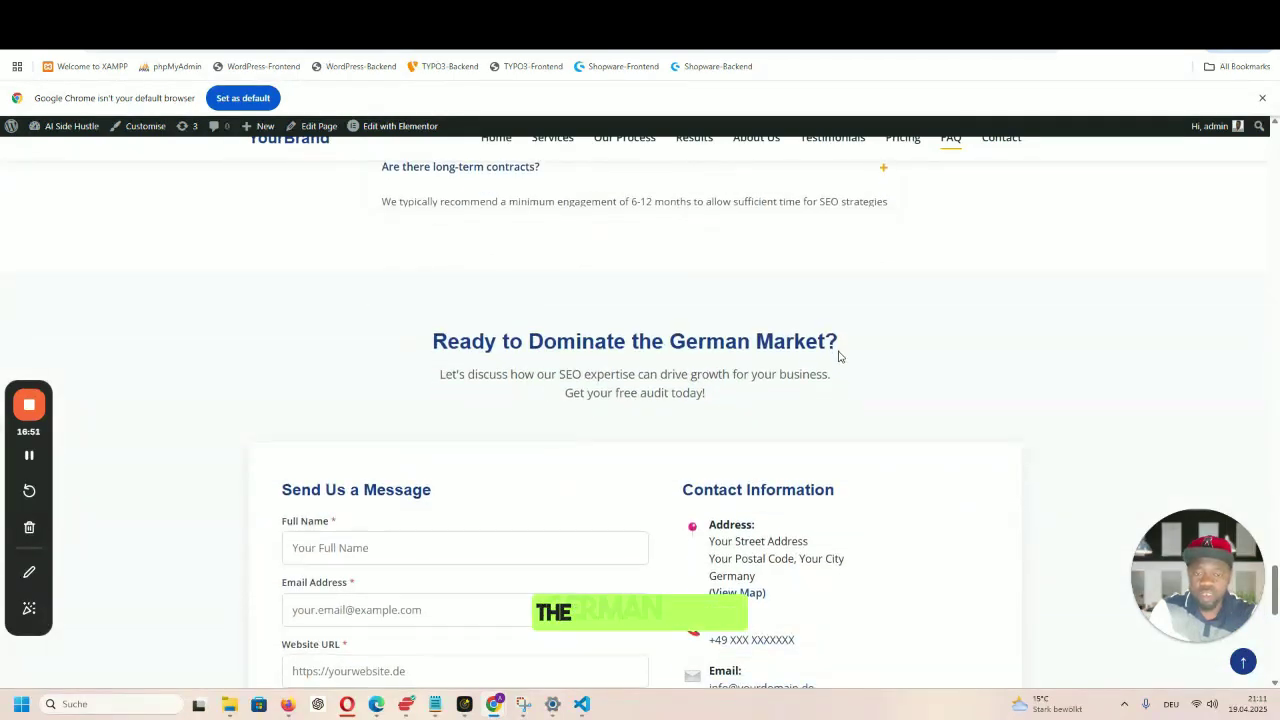
{"action": "scroll", "coordinate": [837, 357], "scroll_direction": "down", "scroll_amount": 2}
{"action": "scroll", "coordinate": [522, 414], "scroll_direction": "down", "scroll_amount": 1}
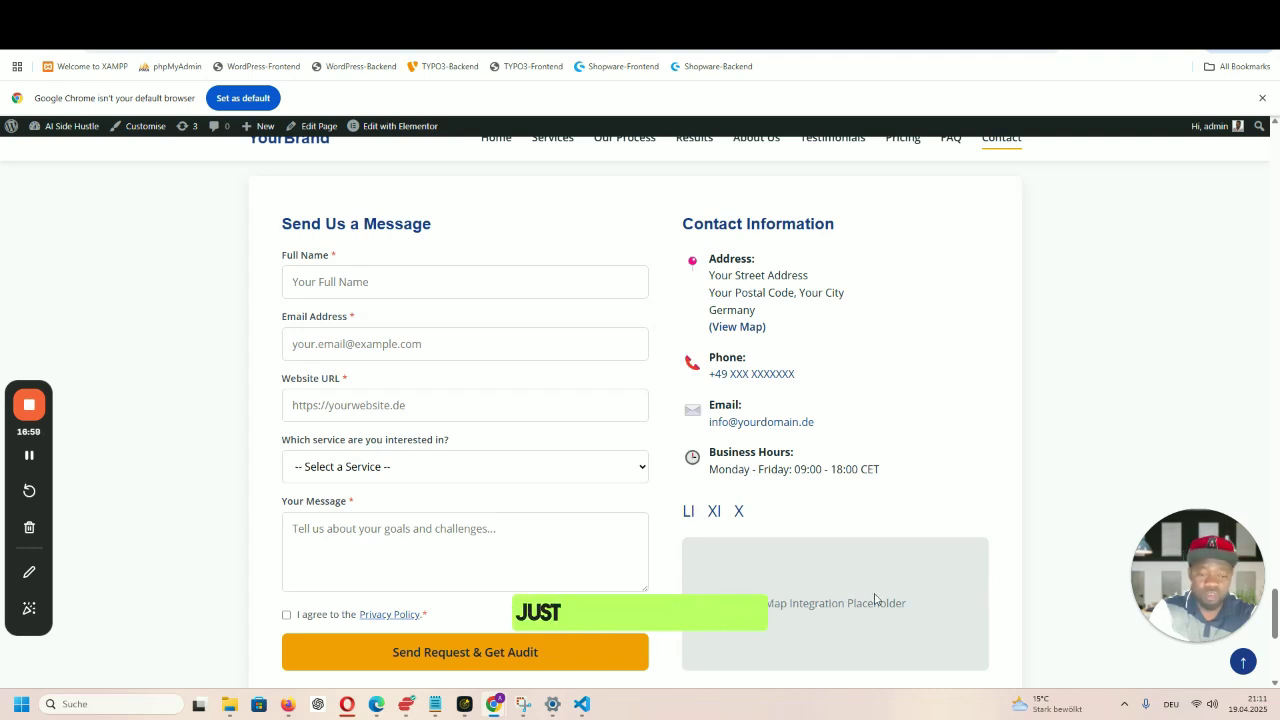
{"action": "scroll", "coordinate": [990, 490], "scroll_direction": "down", "scroll_amount": 1}
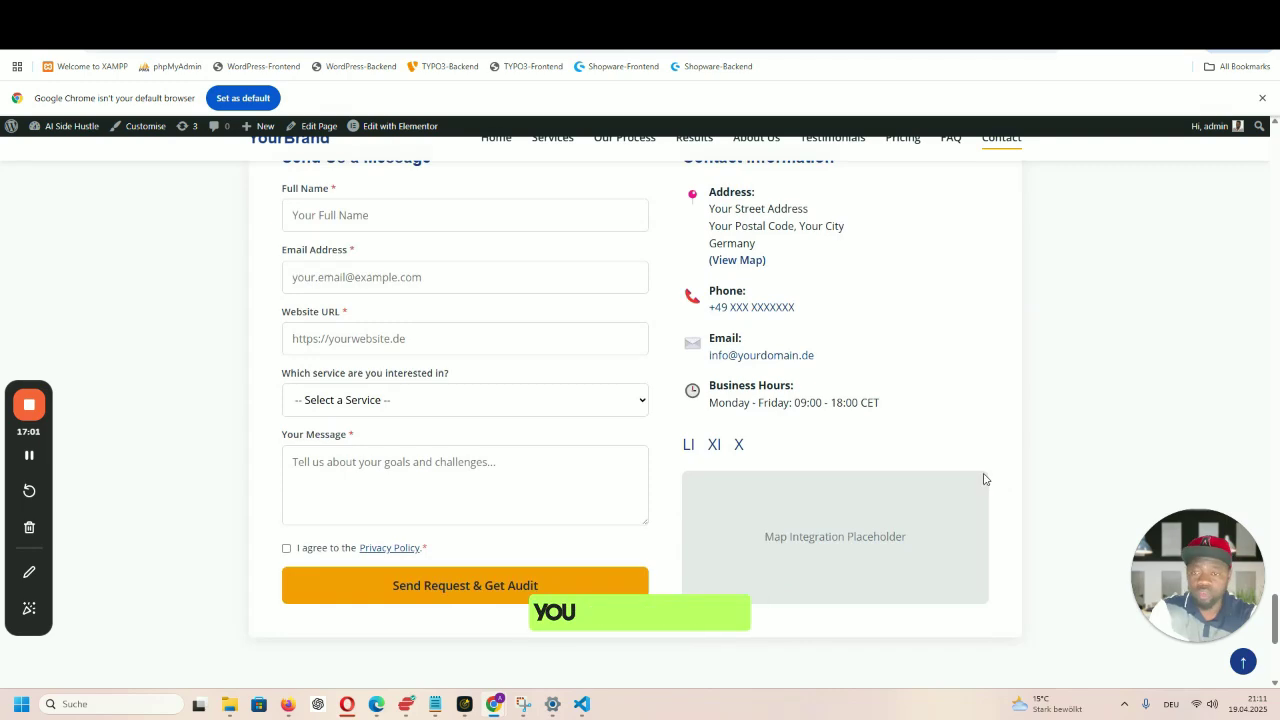
{"action": "scroll", "coordinate": [700, 430], "scroll_direction": "up", "scroll_amount": 1}
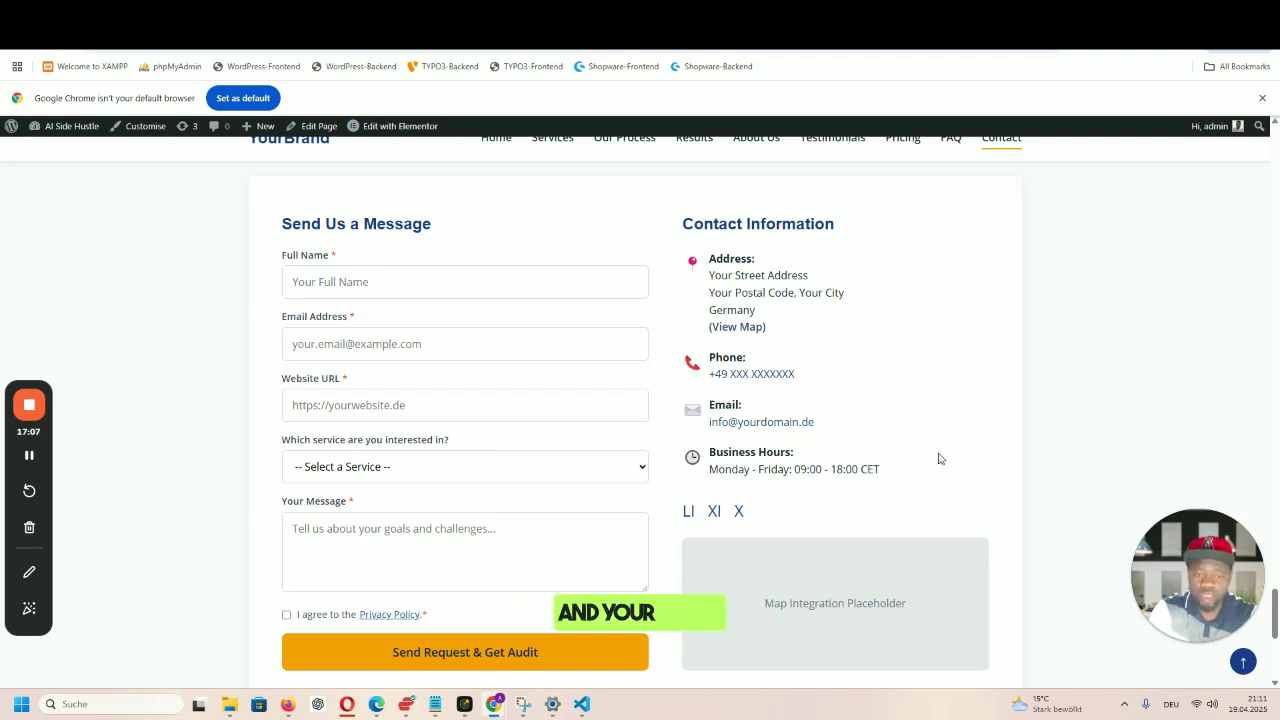
- Review the footer's quick links, legal links, contact details and newsletter sign-up
{"action": "scroll", "coordinate": [938, 458], "scroll_direction": "down", "scroll_amount": 4}
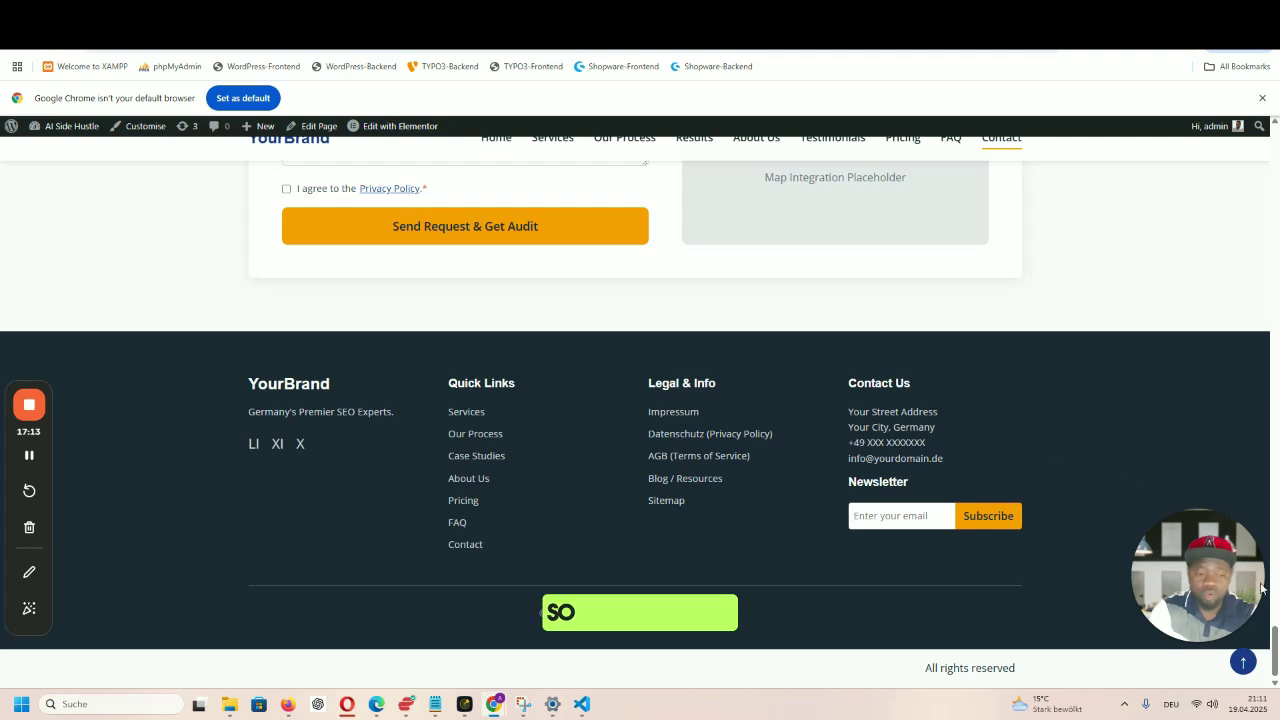
{"action": "scroll", "coordinate": [1243, 655], "scroll_direction": "up", "scroll_amount": 1}
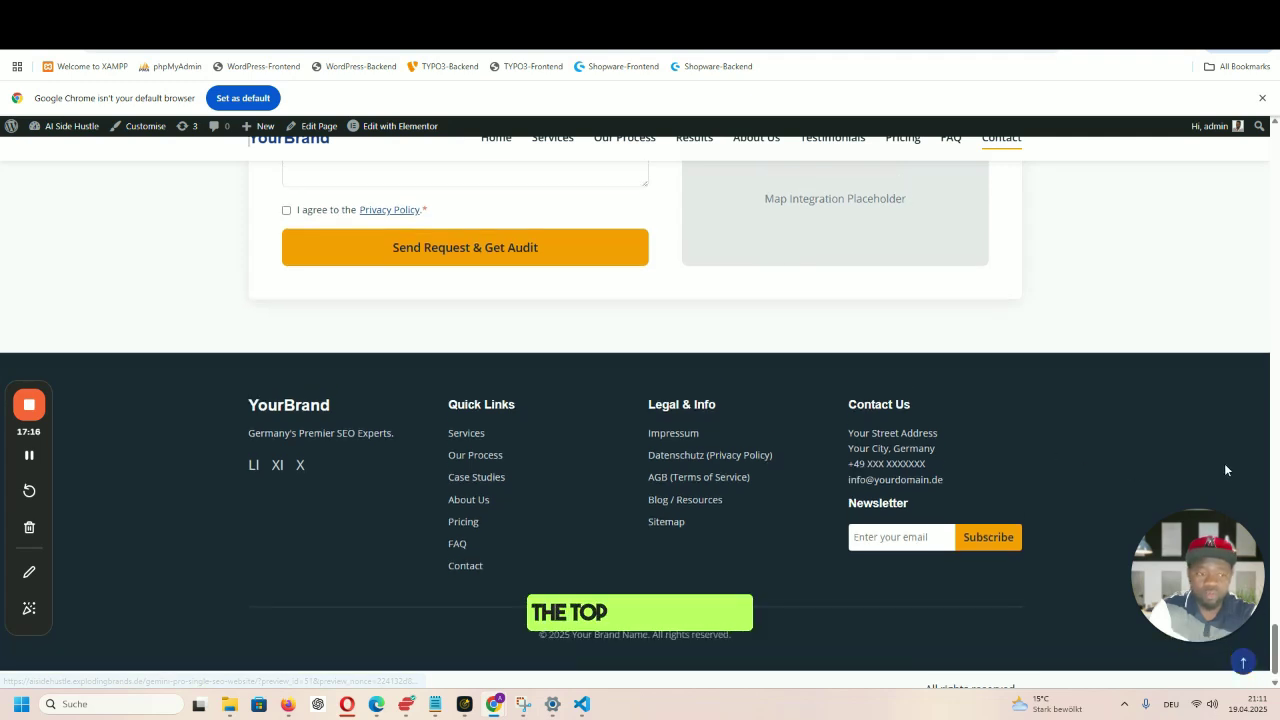
{"action": "scroll", "coordinate": [1243, 662], "scroll_direction": "up", "scroll_amount": 1}
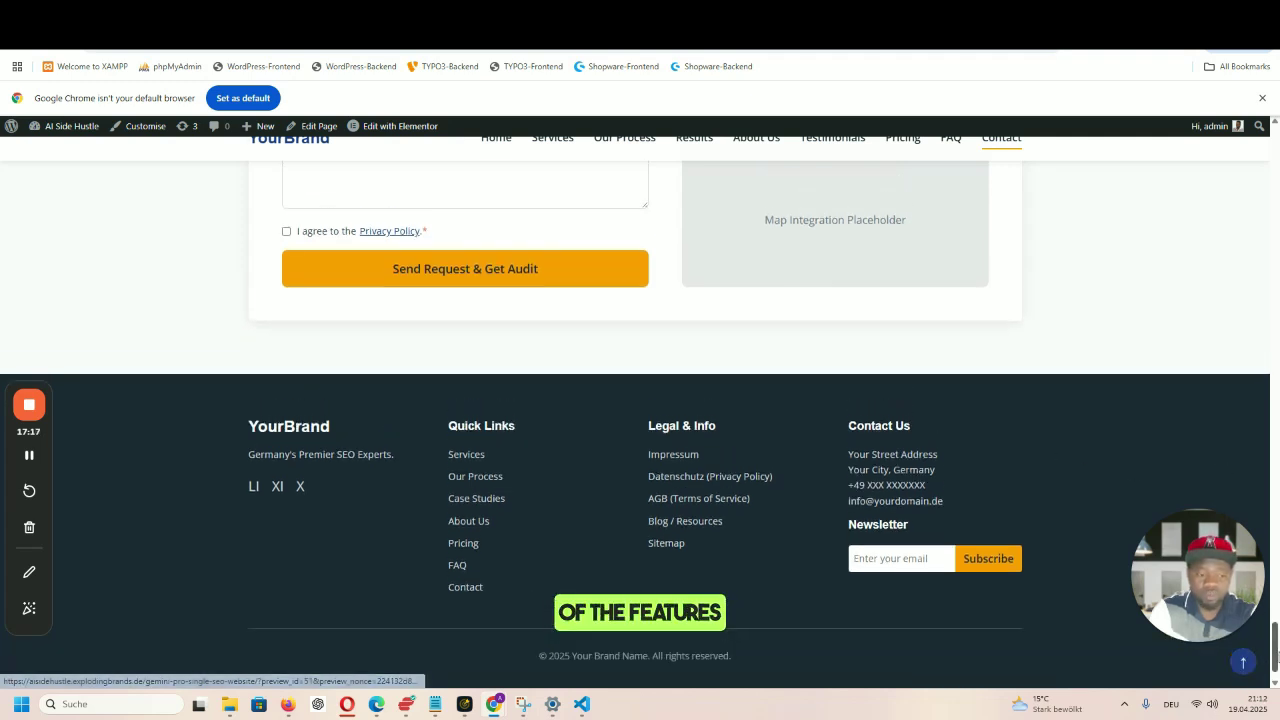
- Return to the start of the page and test the Services, Our Process and Results navigation links
{"action": "left_click", "coordinate": [1243, 661]}
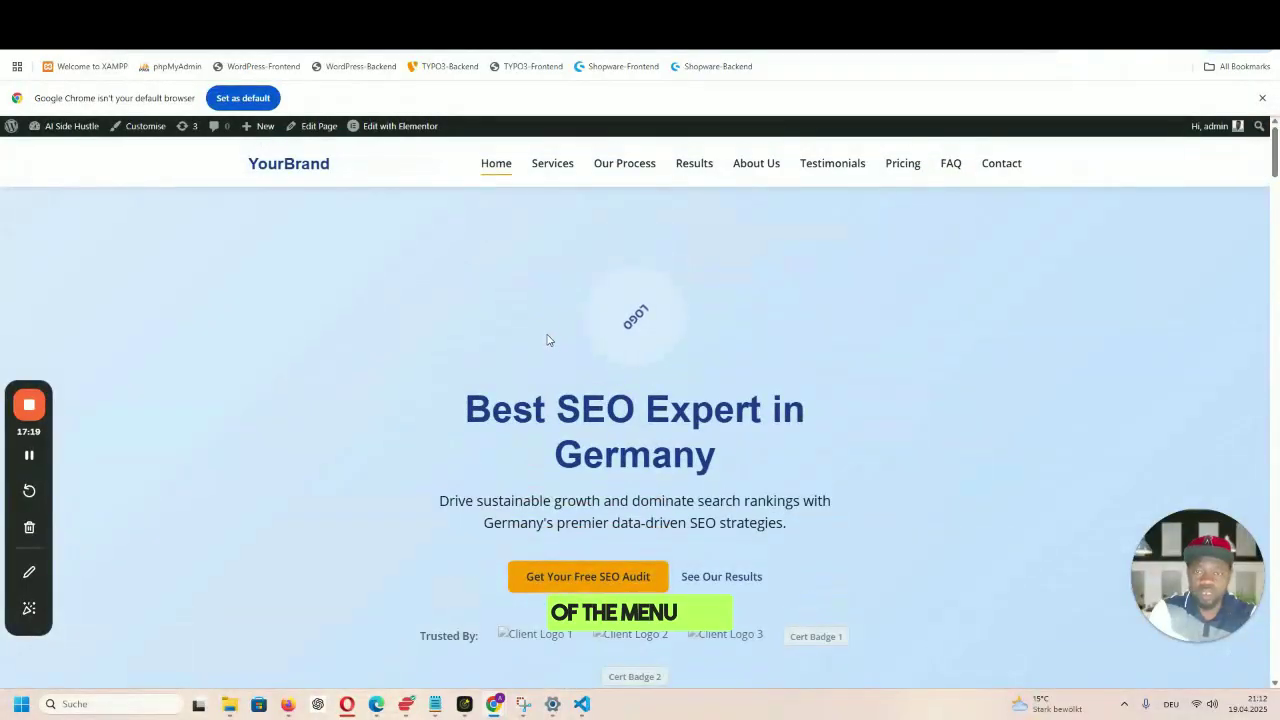
{"action": "left_click", "coordinate": [562, 172]}
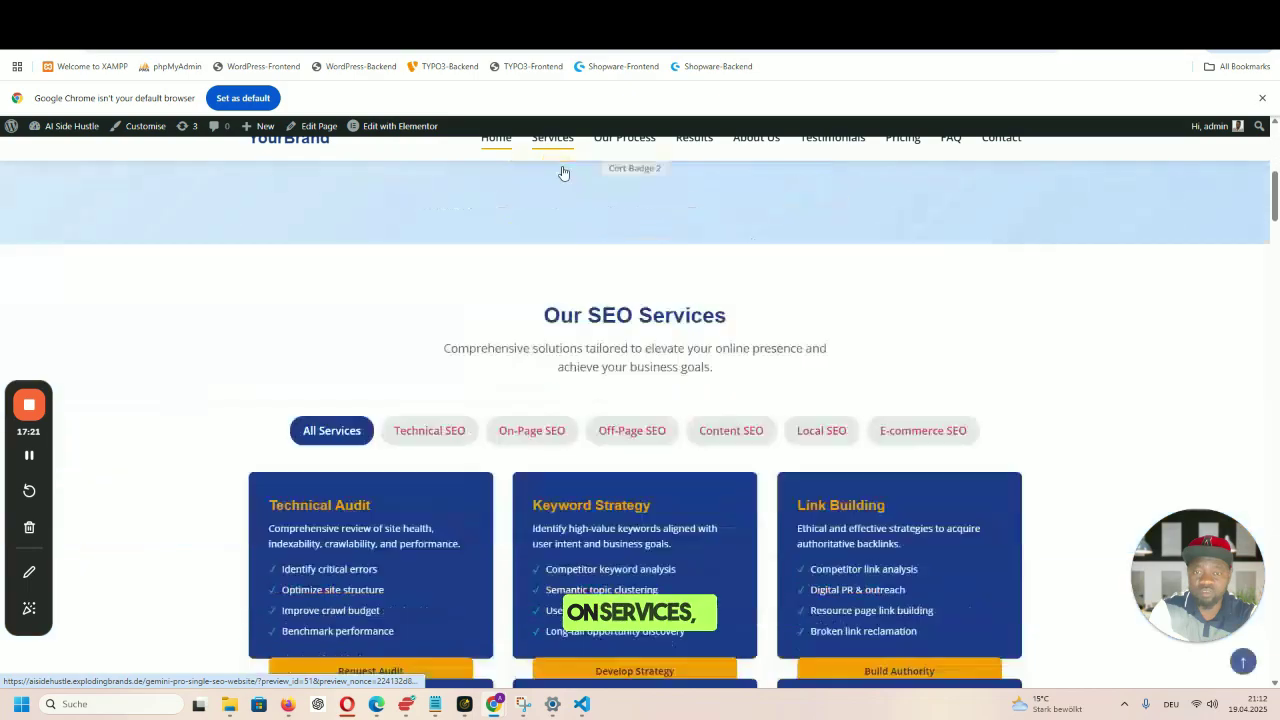
{"action": "scroll", "coordinate": [1014, 237], "scroll_direction": "up", "scroll_amount": 8}
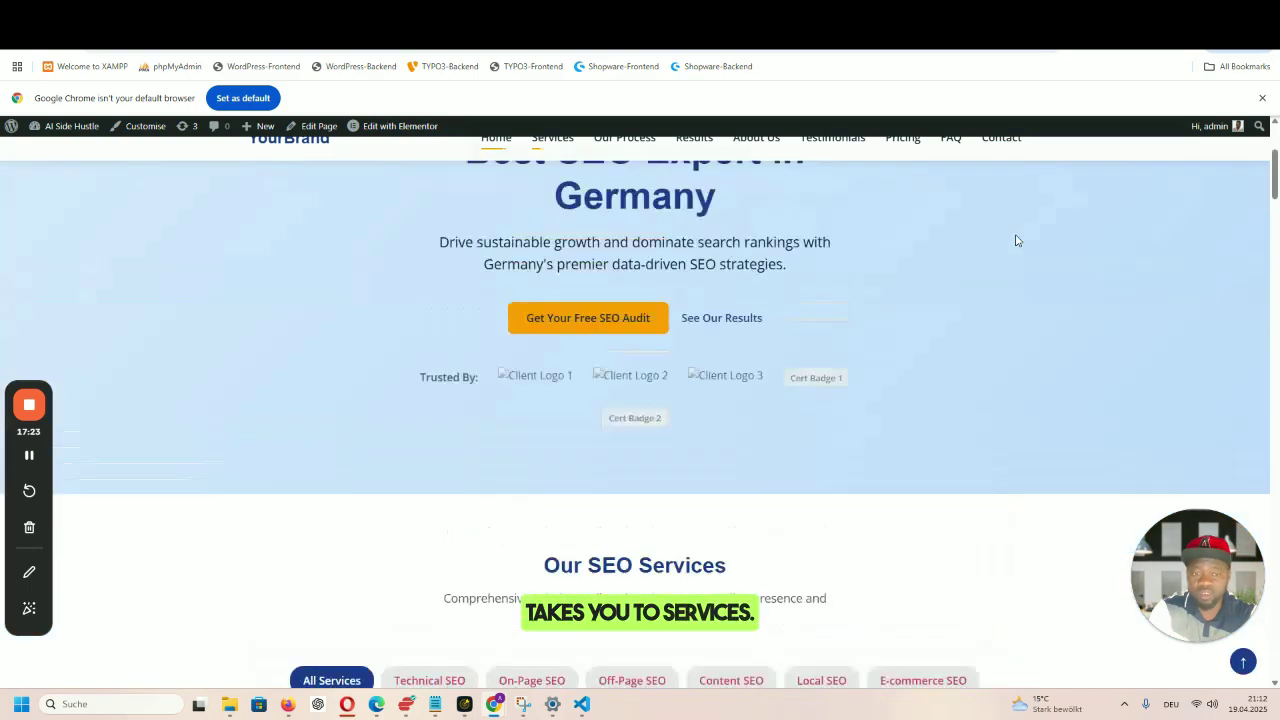
{"action": "left_click", "coordinate": [622, 166]}
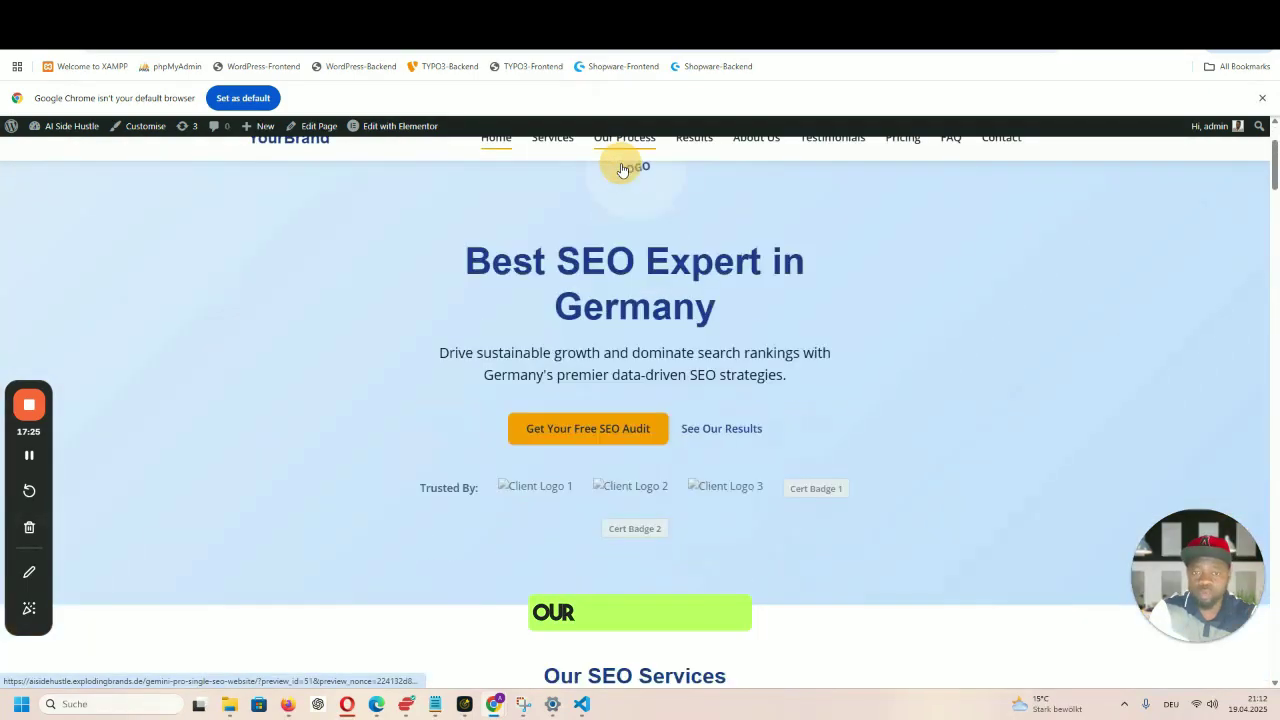
{"action": "scroll", "coordinate": [1019, 246], "scroll_direction": "up", "scroll_amount": 10}
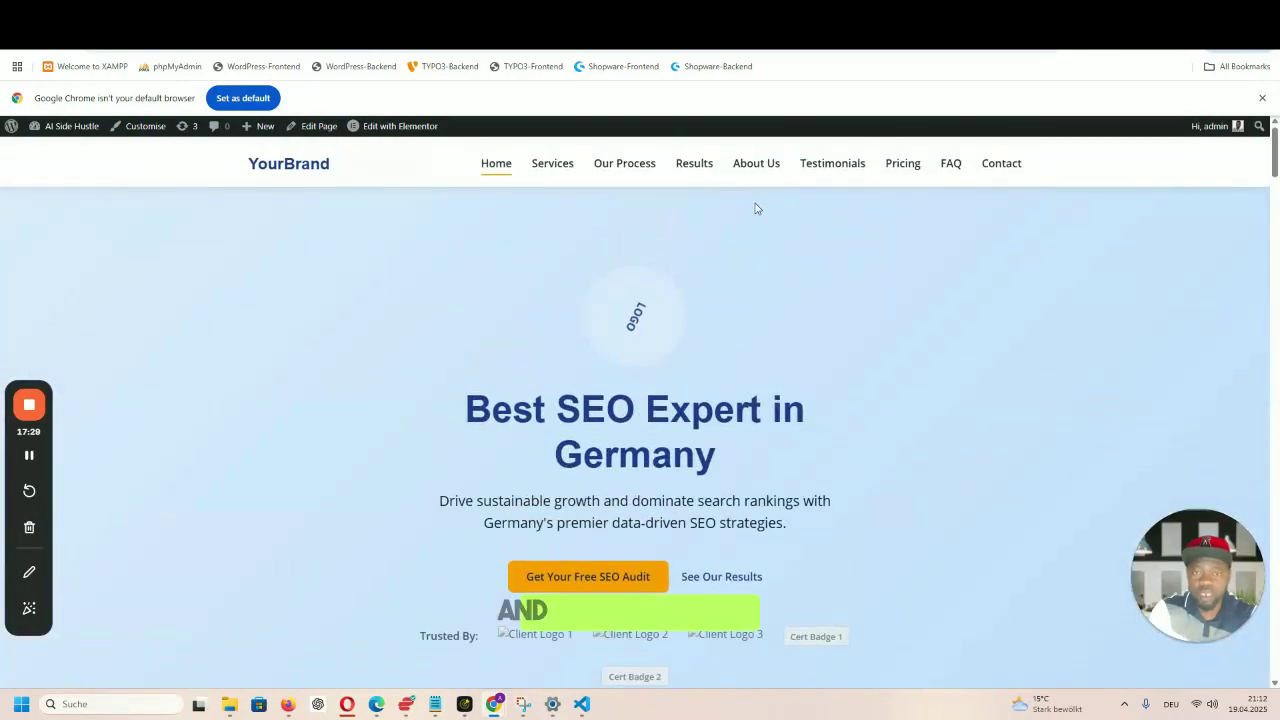
{"action": "left_click", "coordinate": [693, 164]}
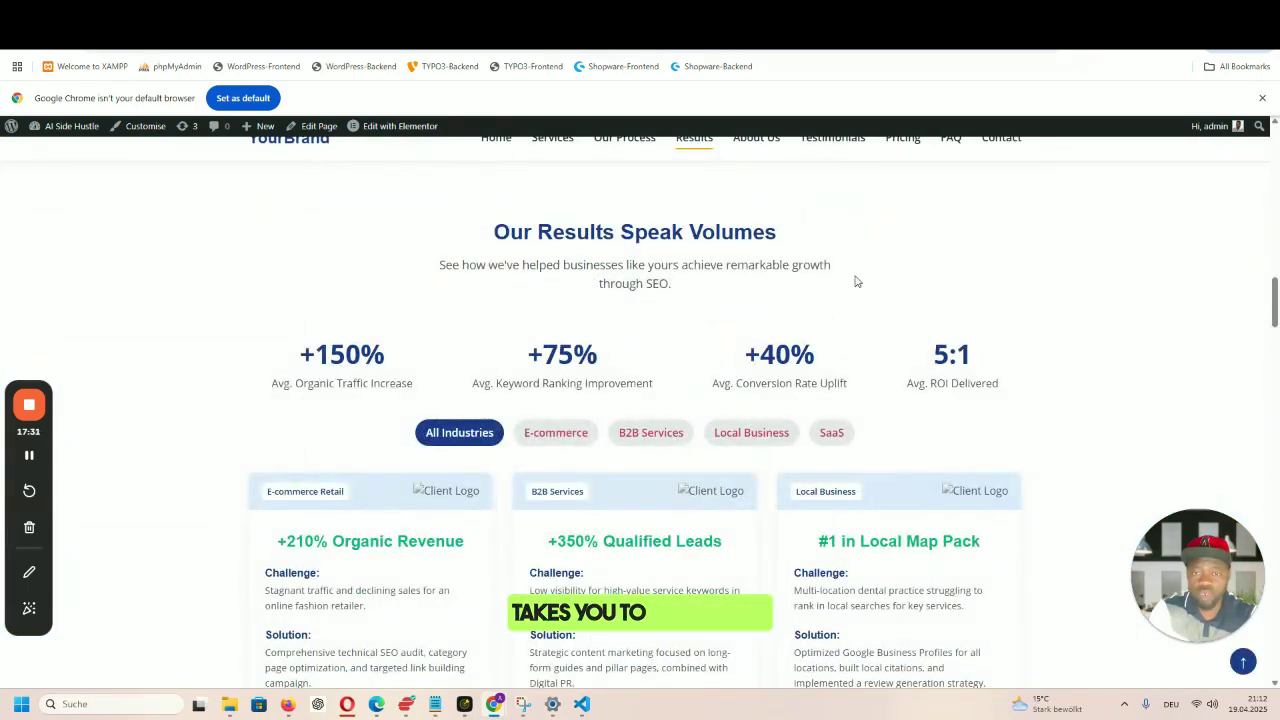
- Test the About Us, Testimonials and Pricing navigation links, going back to the page header before each one
{"action": "scroll", "coordinate": [856, 282], "scroll_direction": "up", "scroll_amount": 15}
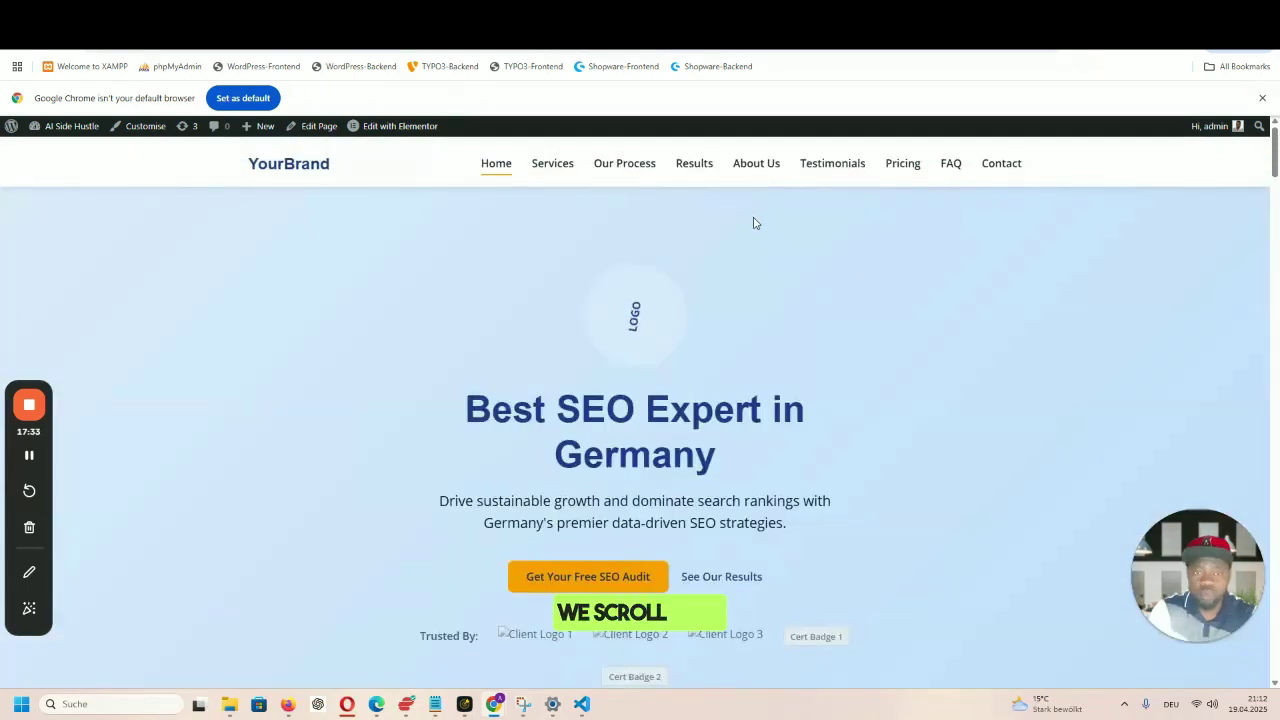
{"action": "left_click", "coordinate": [760, 164]}
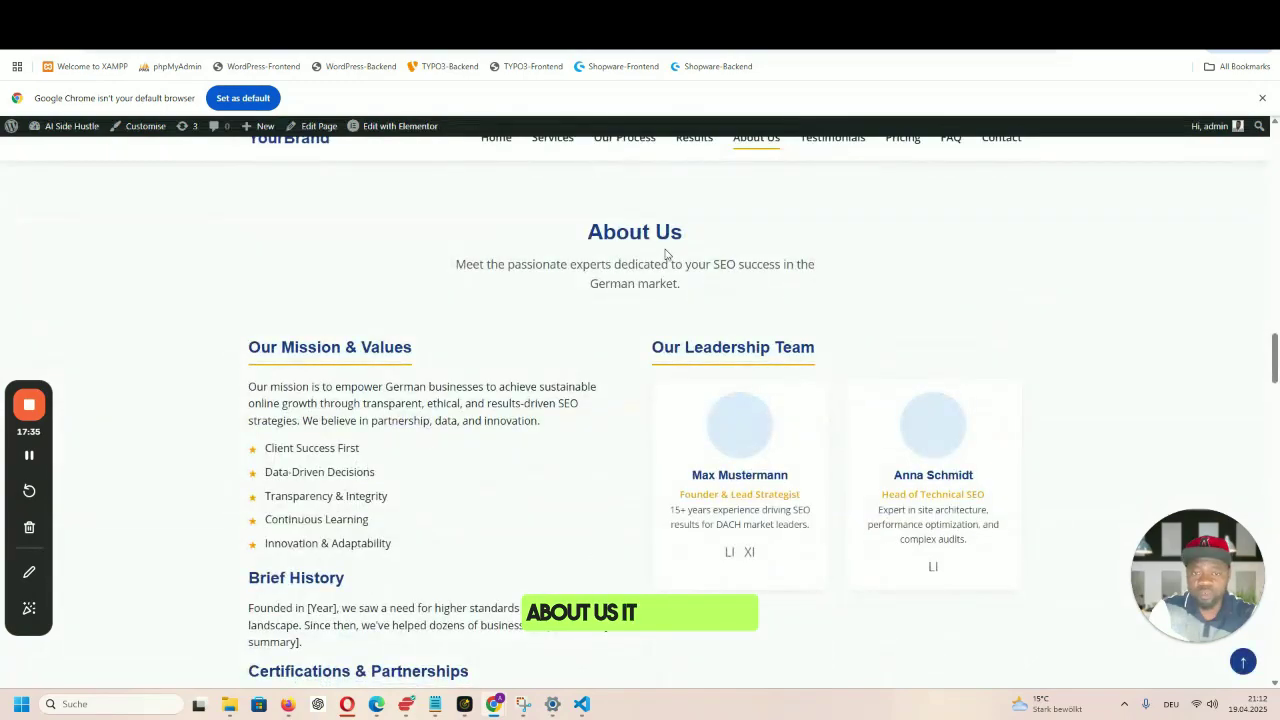
{"action": "left_click_drag", "start_coordinate": [1275, 362], "coordinate": [1275, 153]}
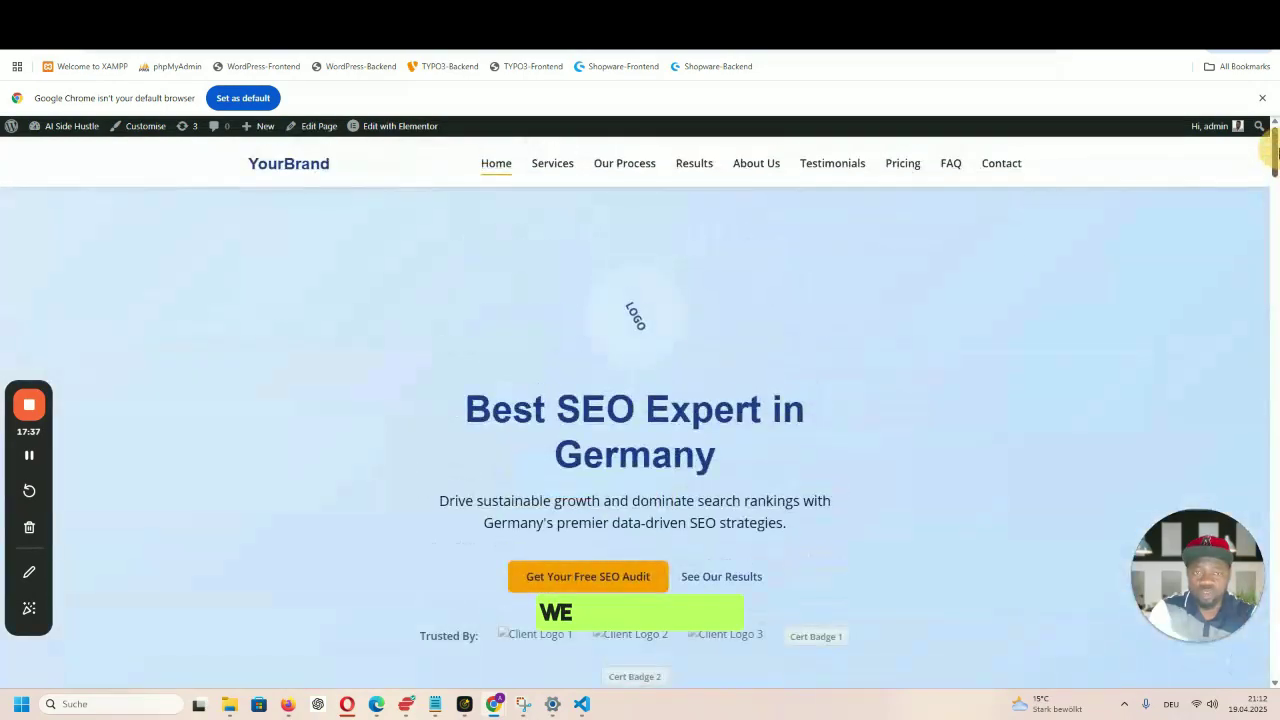
{"action": "left_click", "coordinate": [842, 168]}
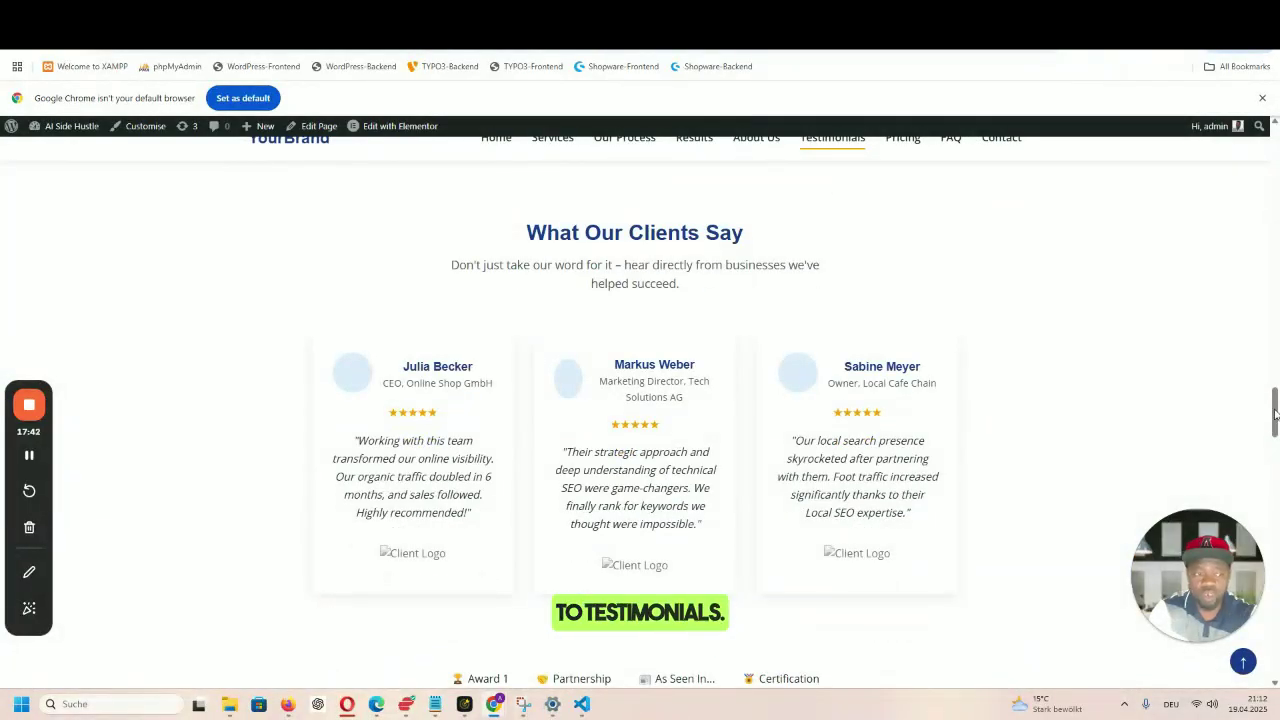
{"action": "left_click_drag", "start_coordinate": [1275, 413], "coordinate": [1275, 97]}
{"action": "left_click", "coordinate": [903, 166]}
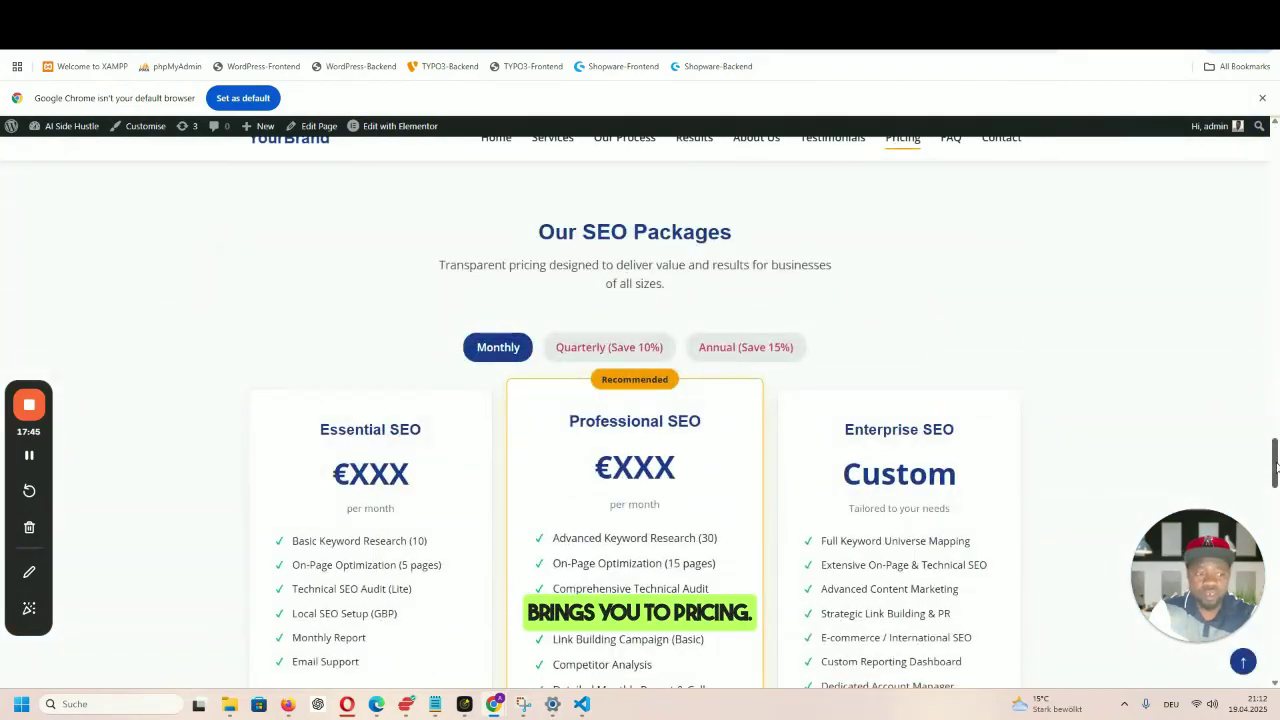
- Test the FAQ and Contact navigation links from the page header and return to the hero section
{"action": "left_click_drag", "start_coordinate": [1276, 468], "coordinate": [1274, 150]}
{"action": "left_click", "coordinate": [951, 166]}
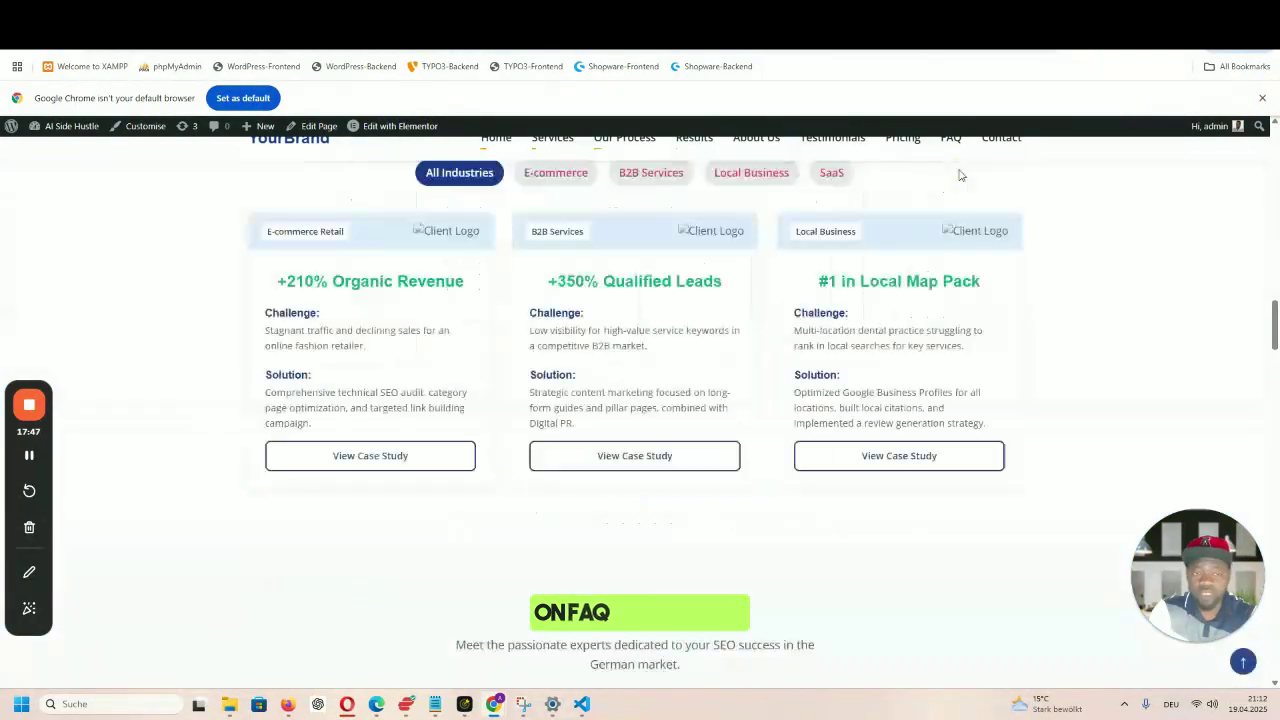
{"action": "left_click_drag", "start_coordinate": [1276, 522], "coordinate": [1275, 150]}
{"action": "left_click", "coordinate": [1001, 168]}
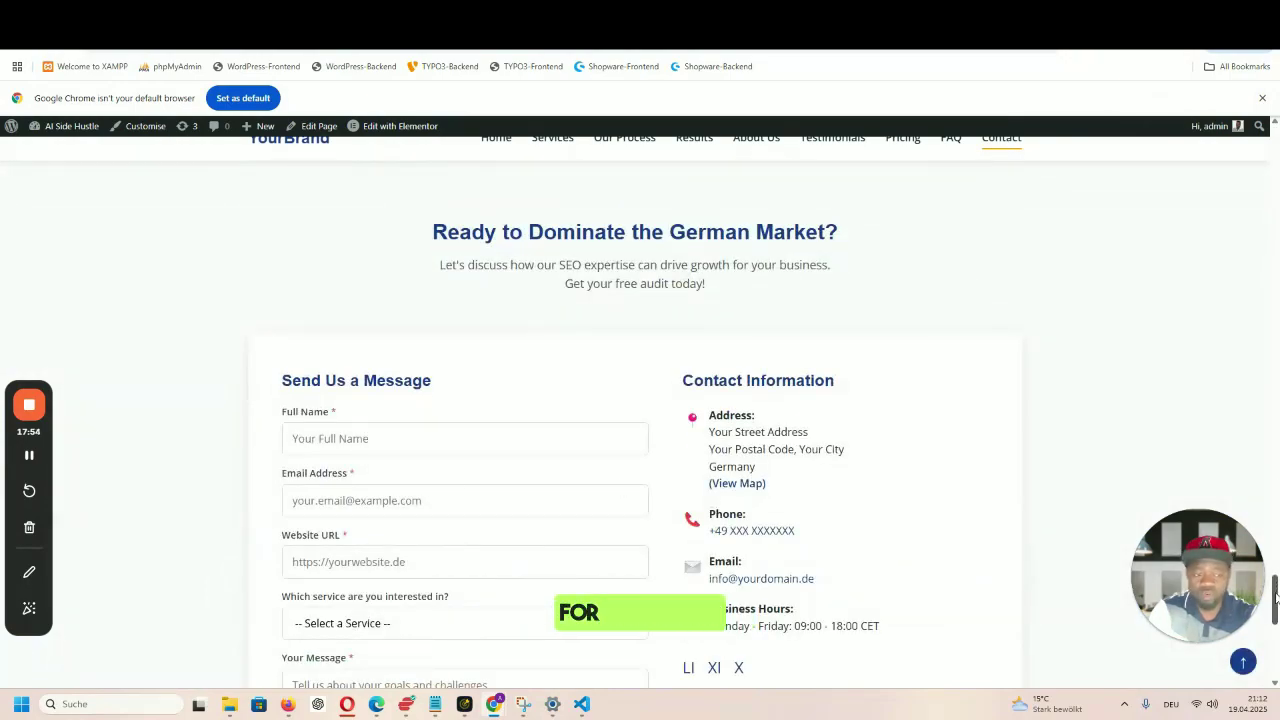
{"action": "left_click_drag", "start_coordinate": [1275, 597], "coordinate": [1275, 145]}
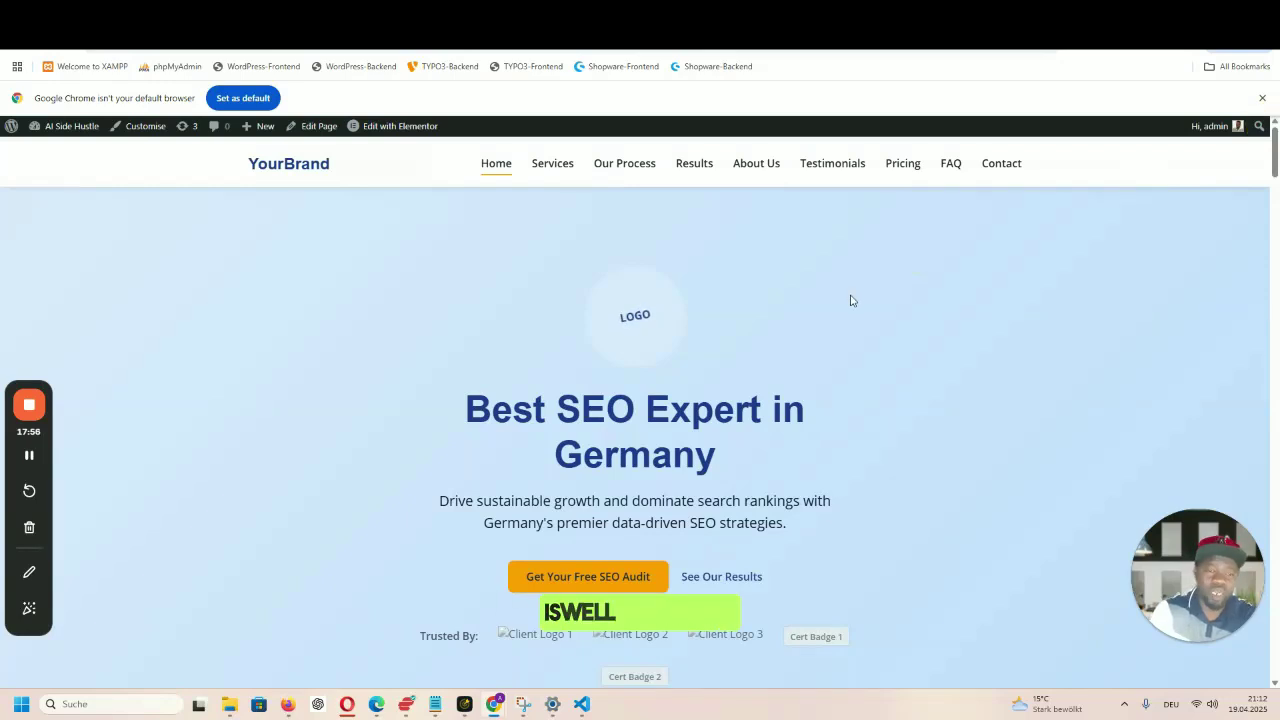